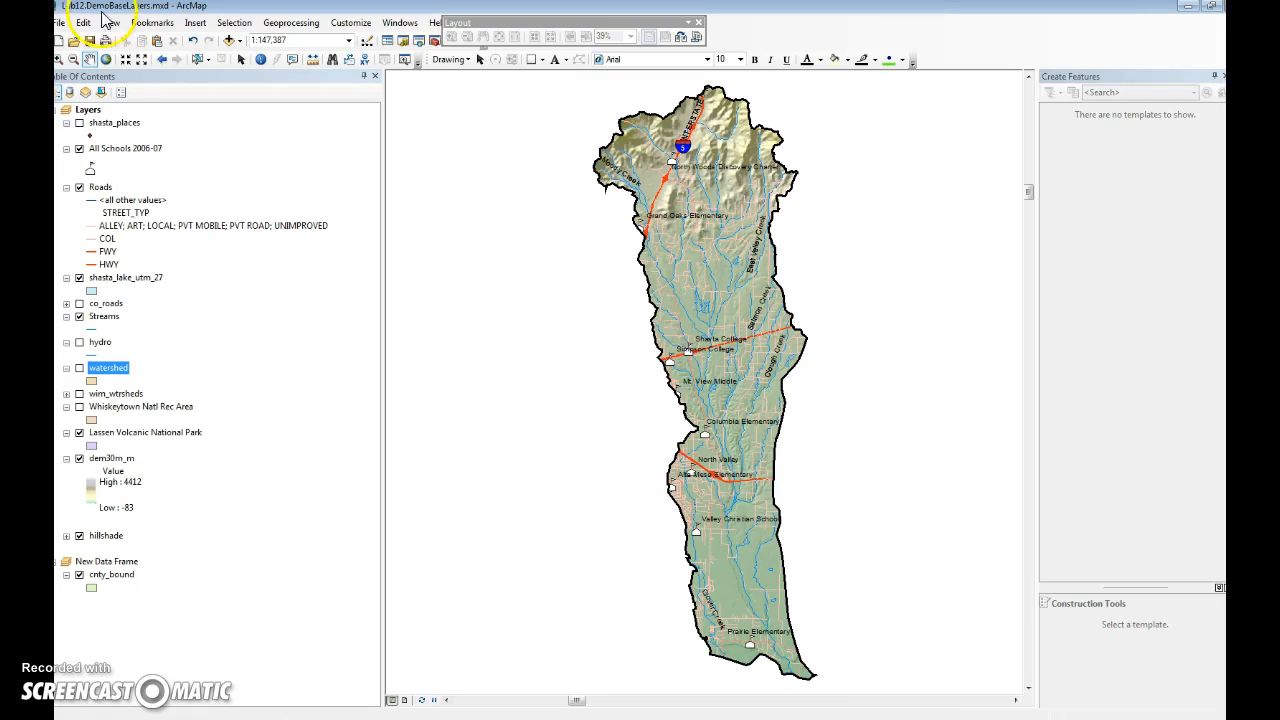
Step: Open the recent BaseLayers.mxd map document and collapse the legend of the dem30m_m layer
left_click(61, 23)
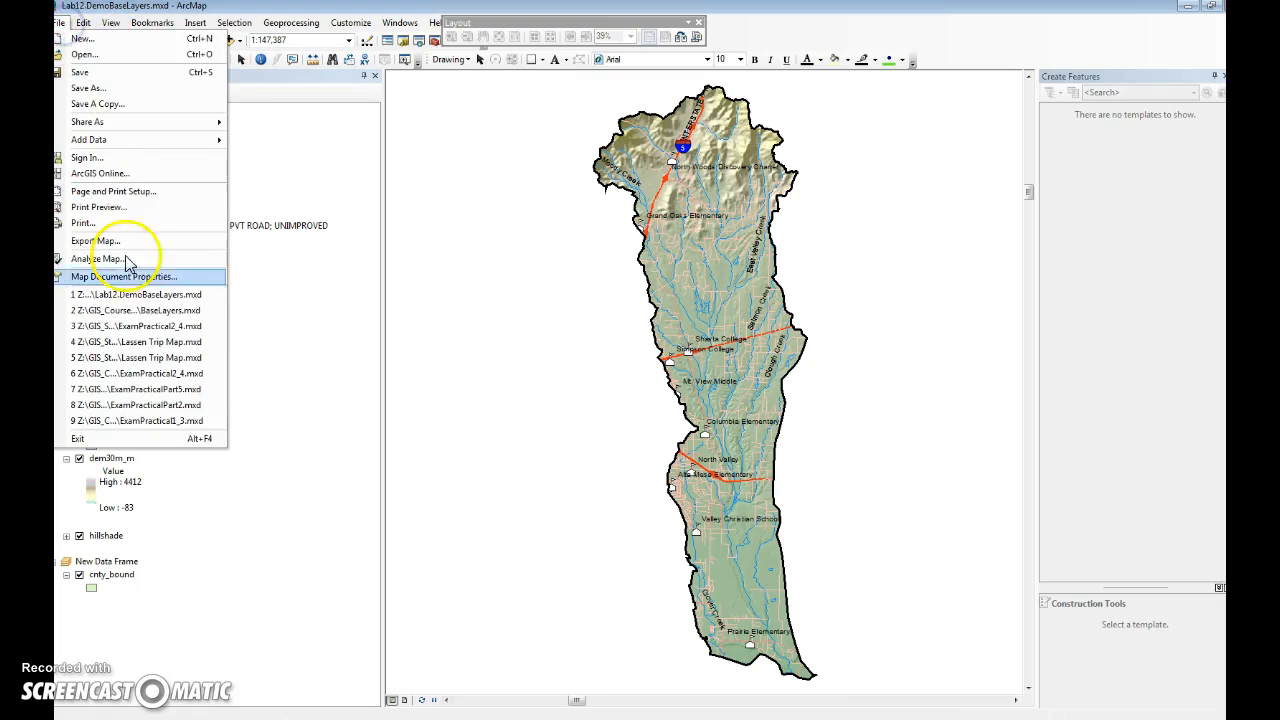
left_click(148, 296)
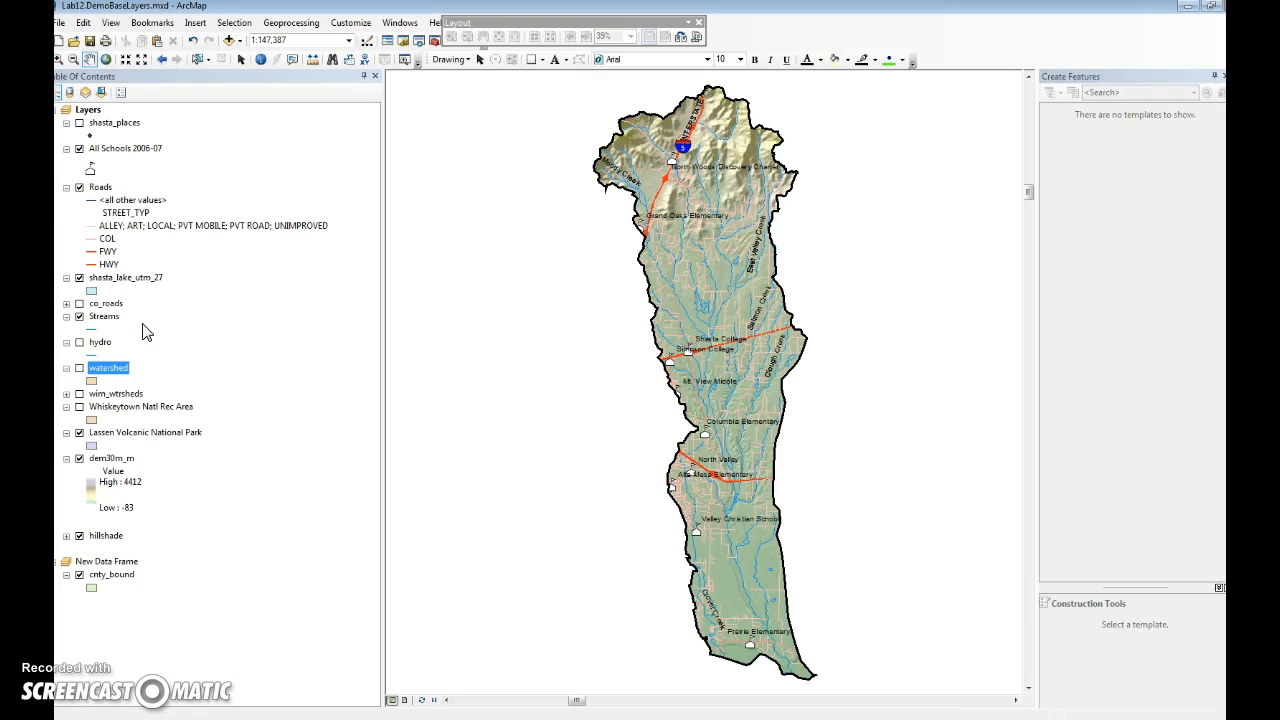
left_click(60, 23)
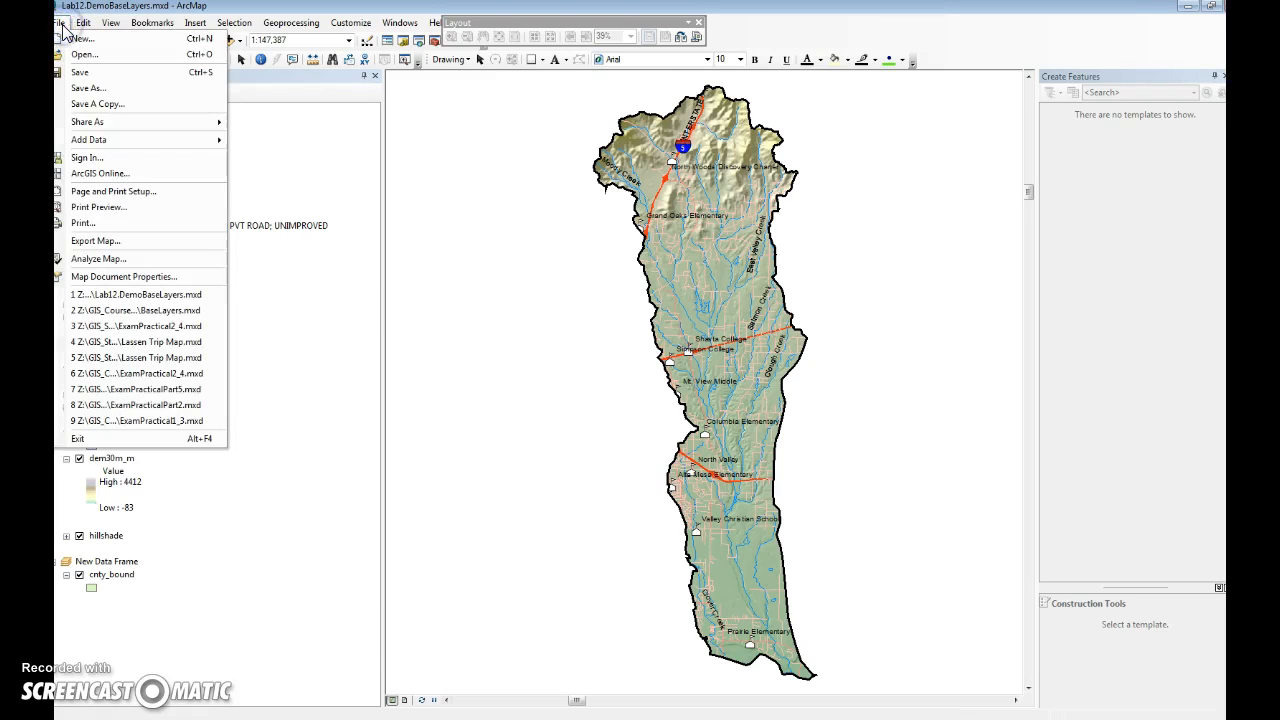
left_click(190, 318)
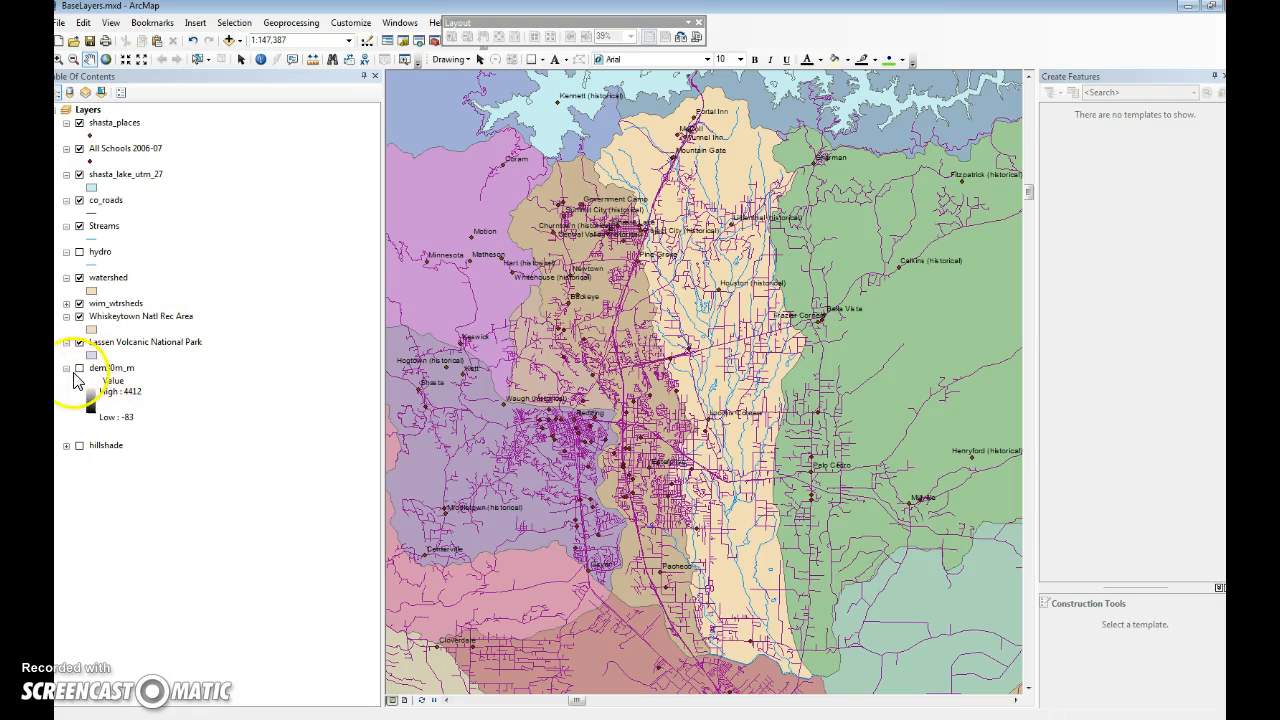
left_click(66, 369)
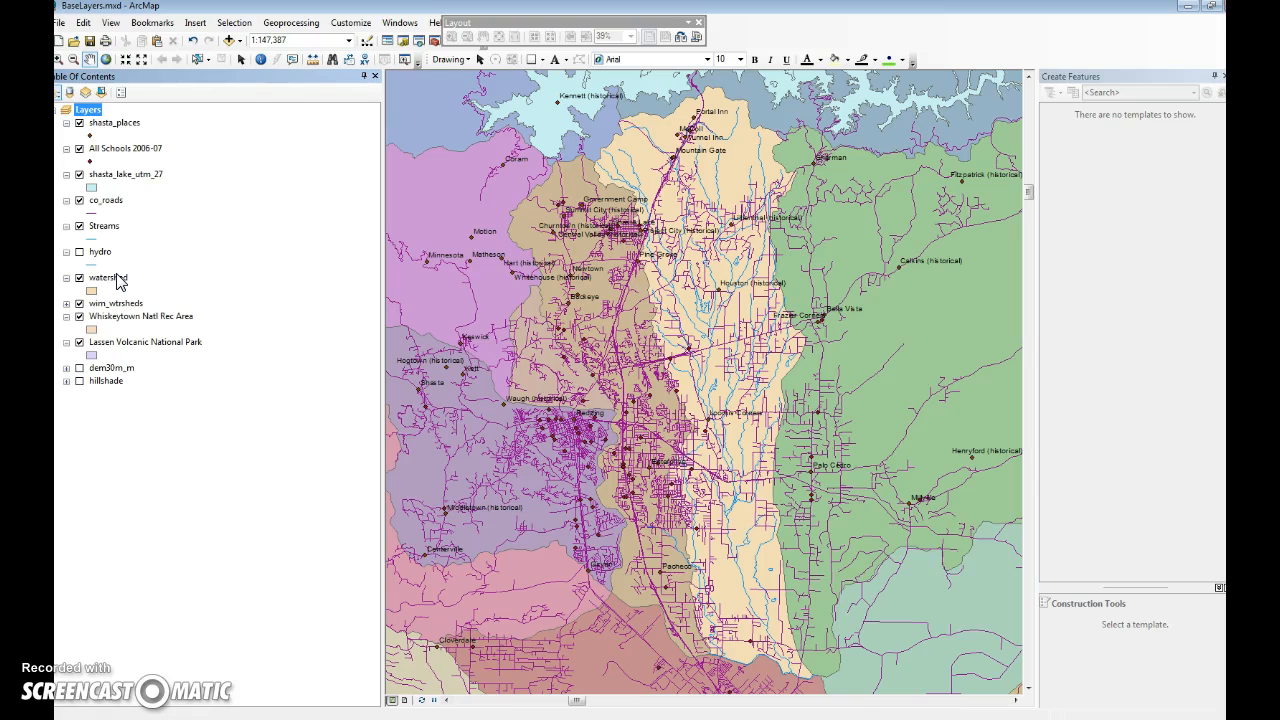
Step: Identify features in the southern tan, central green and narrow pink watersheds of the wim_wtrsheds layer, closing the results
right_click(118, 302)
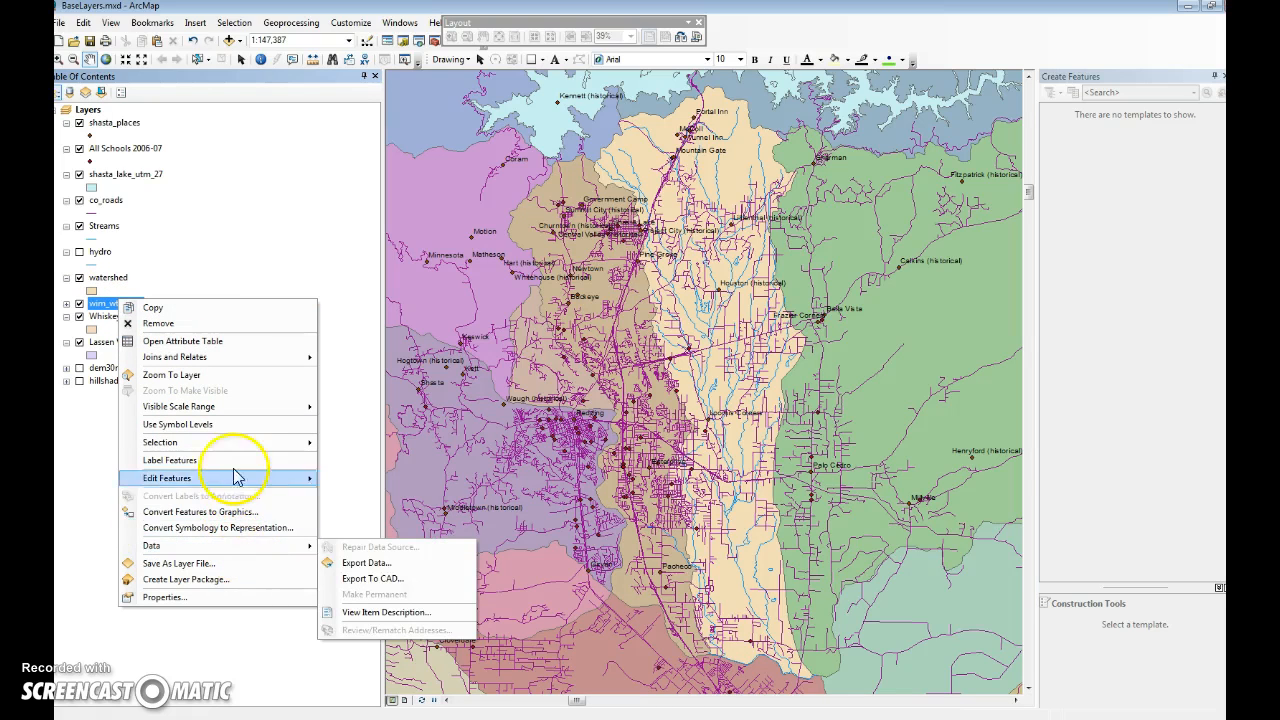
left_click(228, 376)
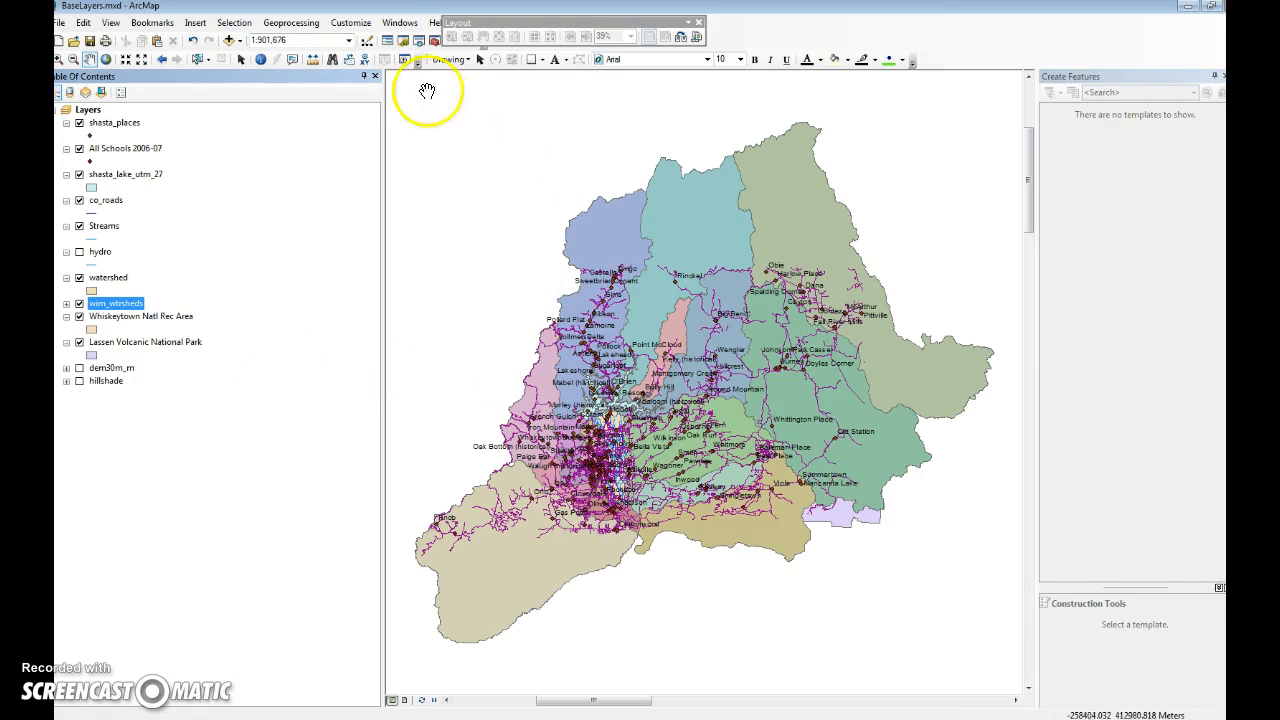
left_click(260, 59)
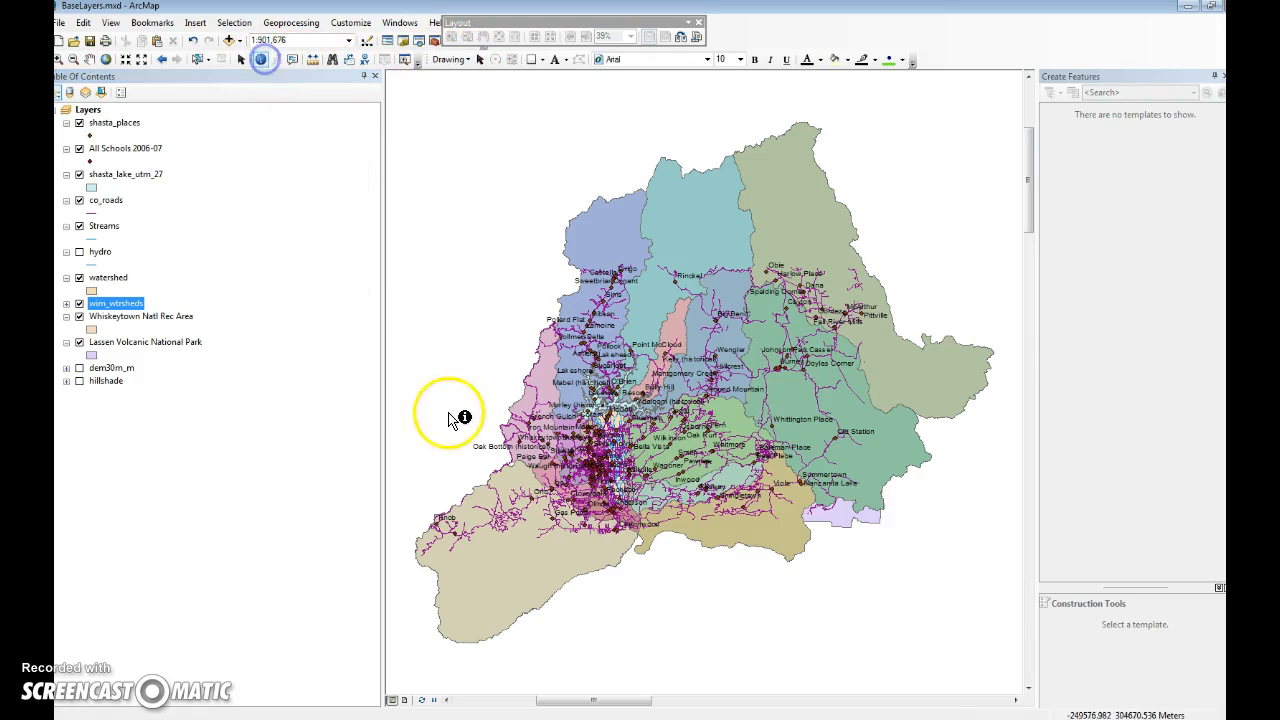
left_click(722, 540)
left_click(722, 540)
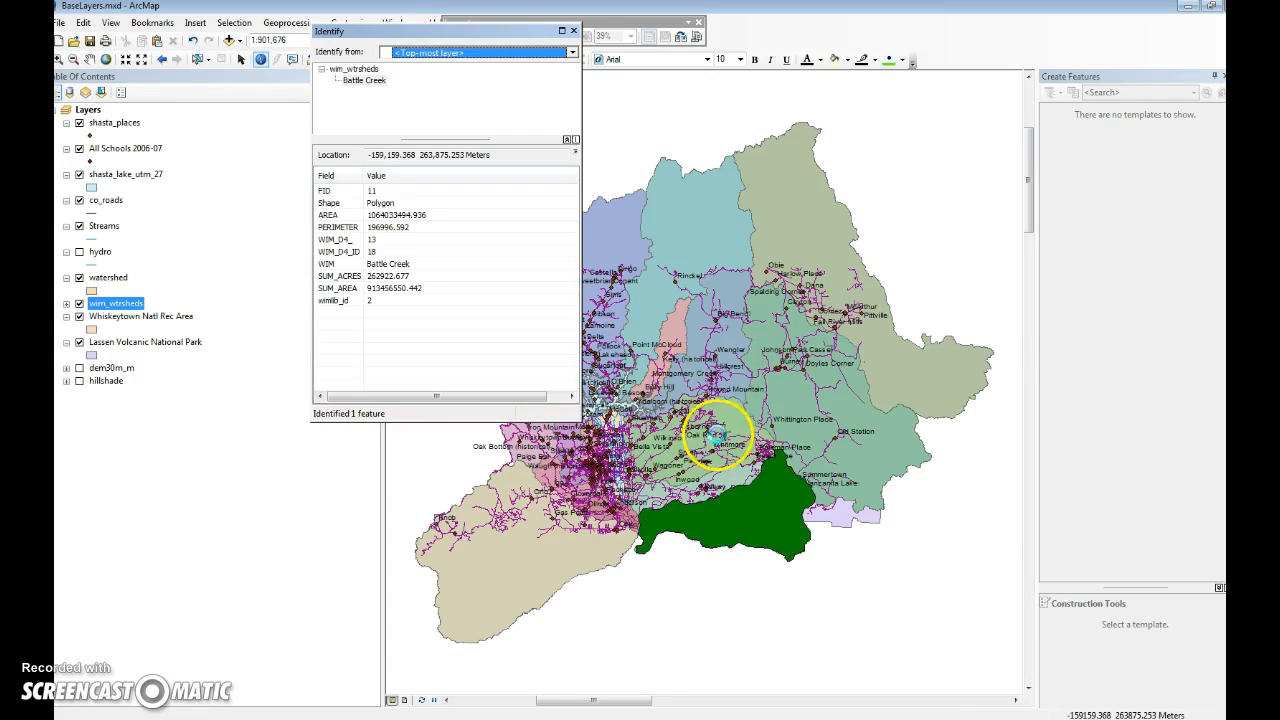
left_click(726, 420)
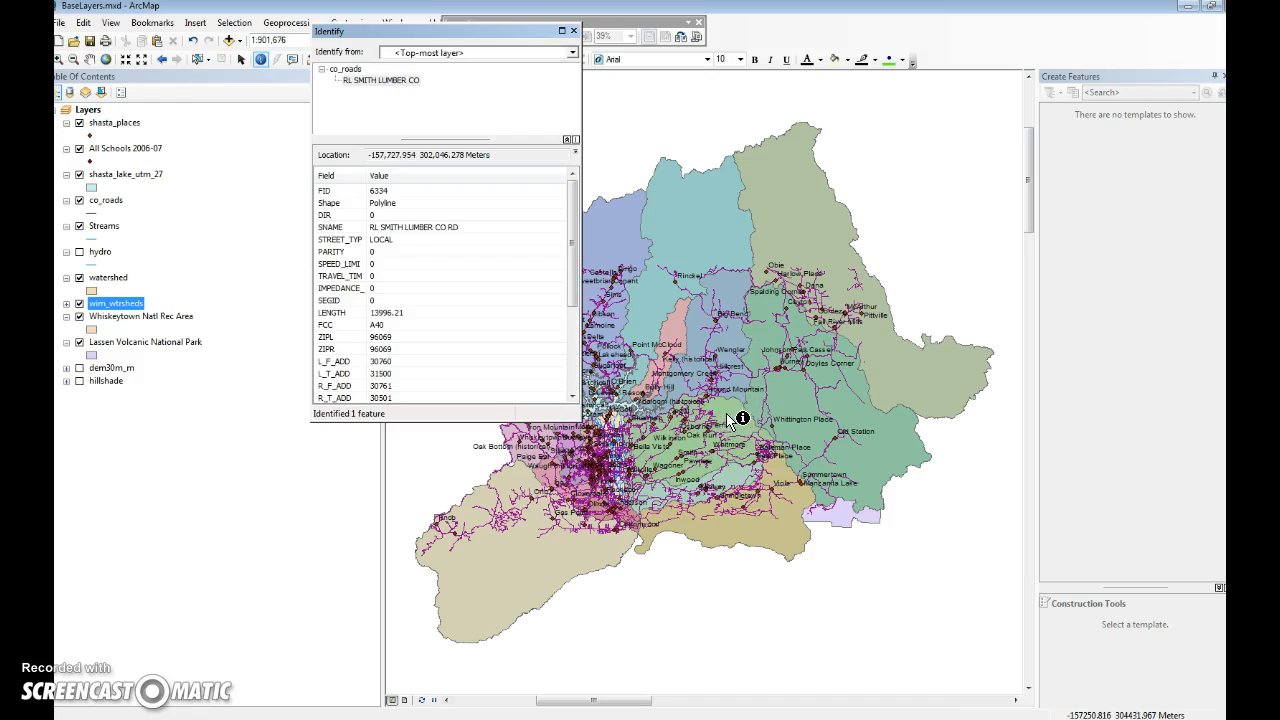
left_click(736, 413)
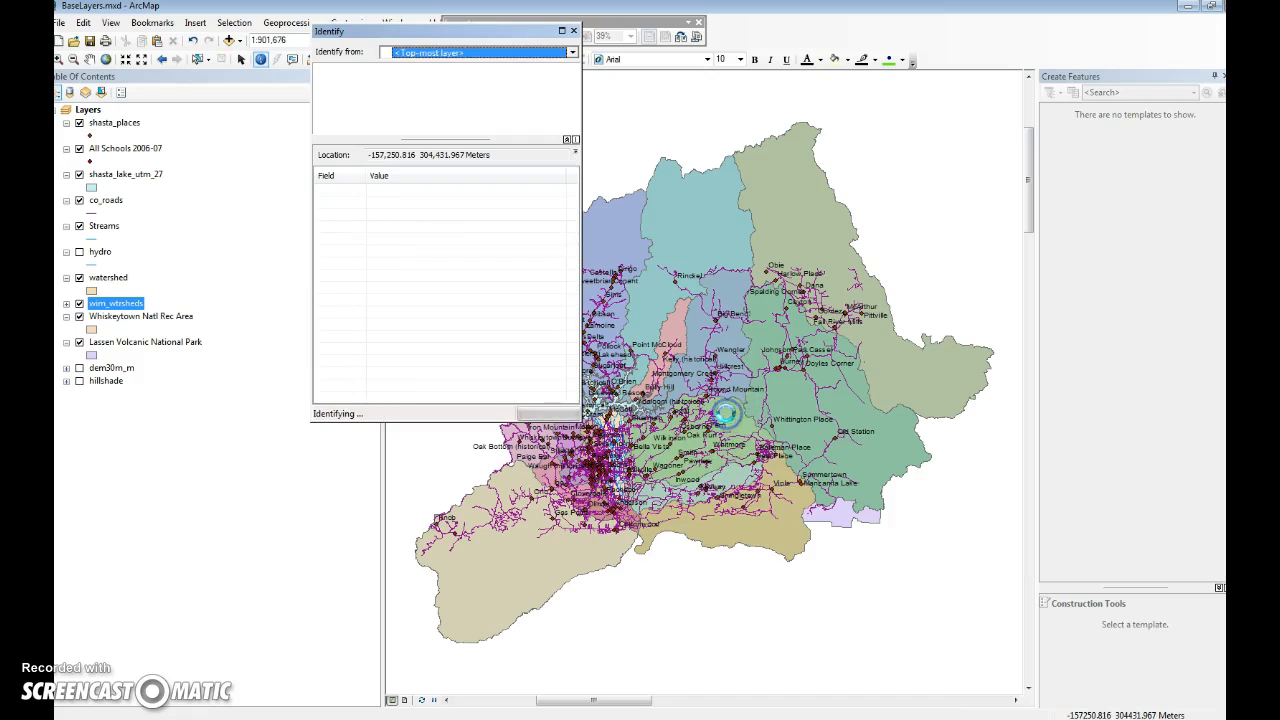
left_click(678, 323)
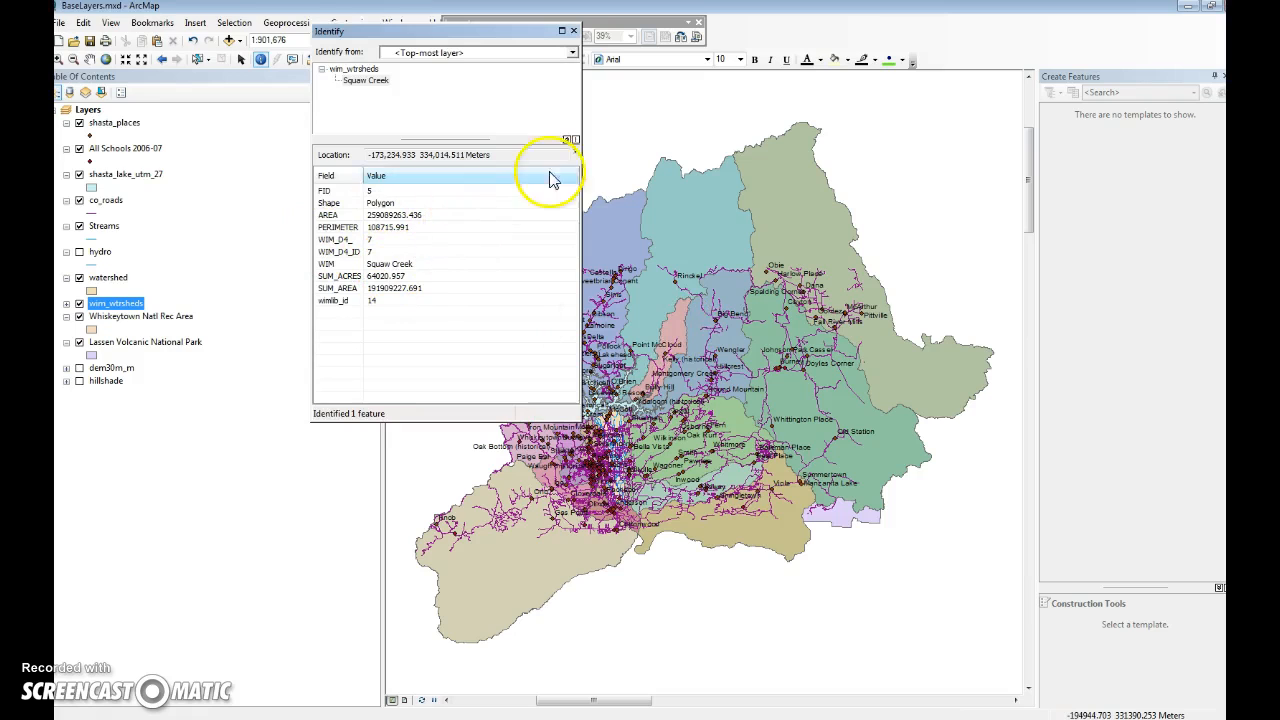
left_click(575, 33)
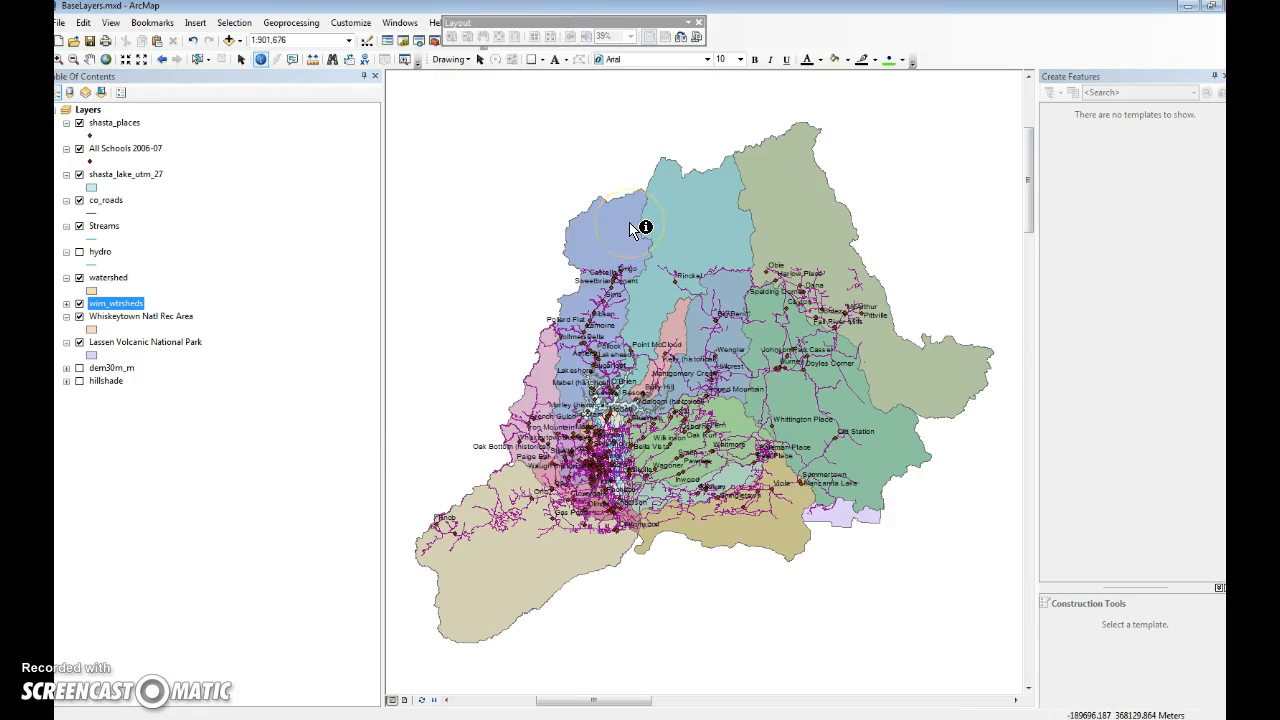
Step: Identify the northwestern blue, northern teal and neighbouring eastern watersheds on the map, closing the results
left_click(631, 228)
left_click(690, 223)
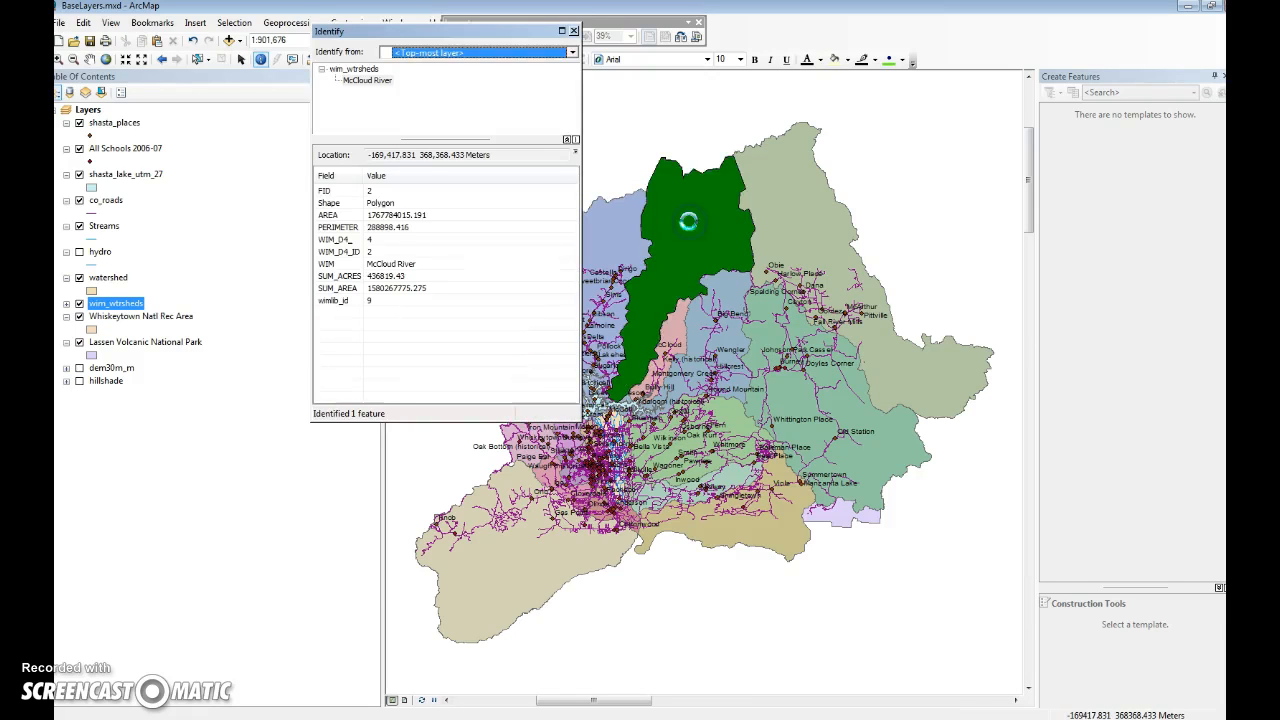
left_click(737, 295)
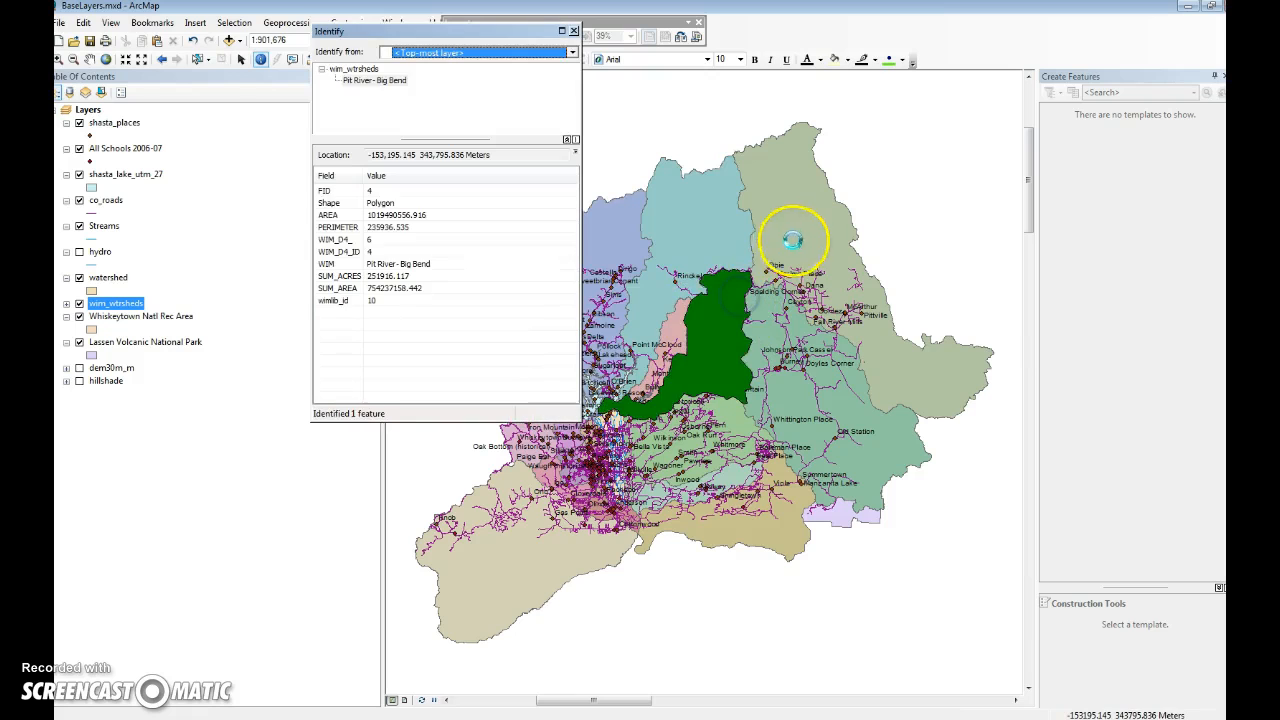
left_click(787, 320)
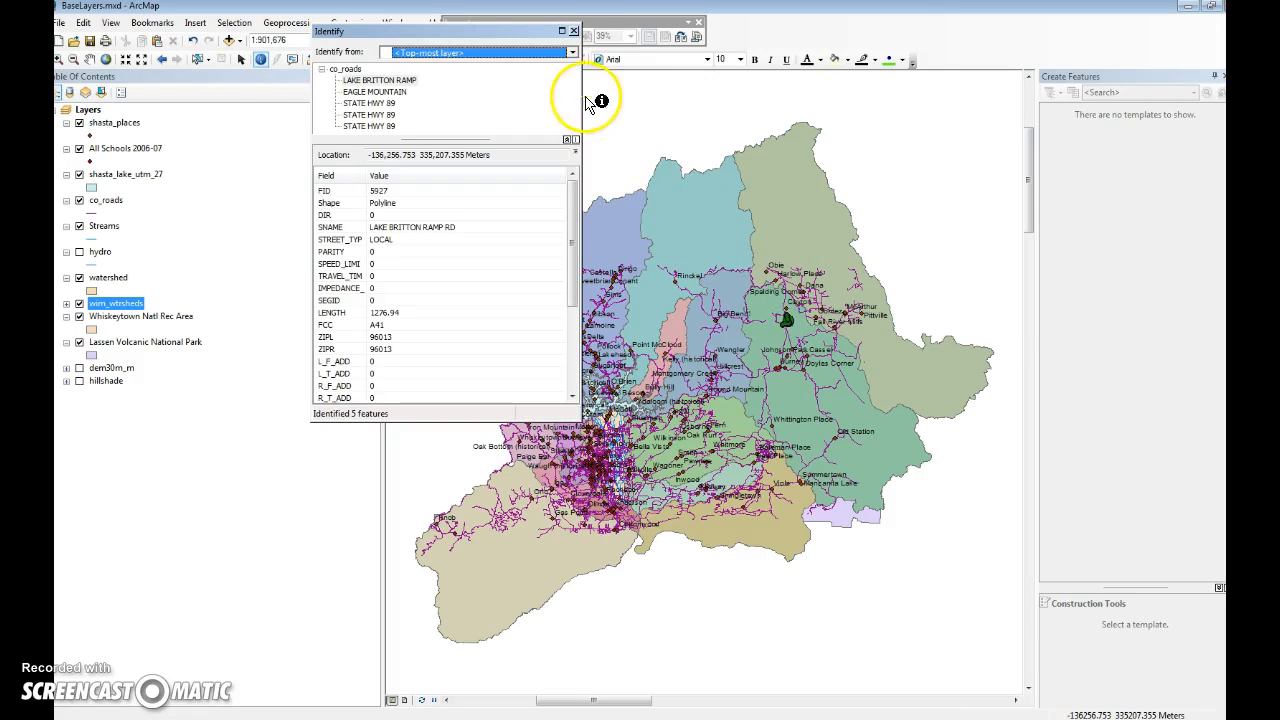
left_click(574, 31)
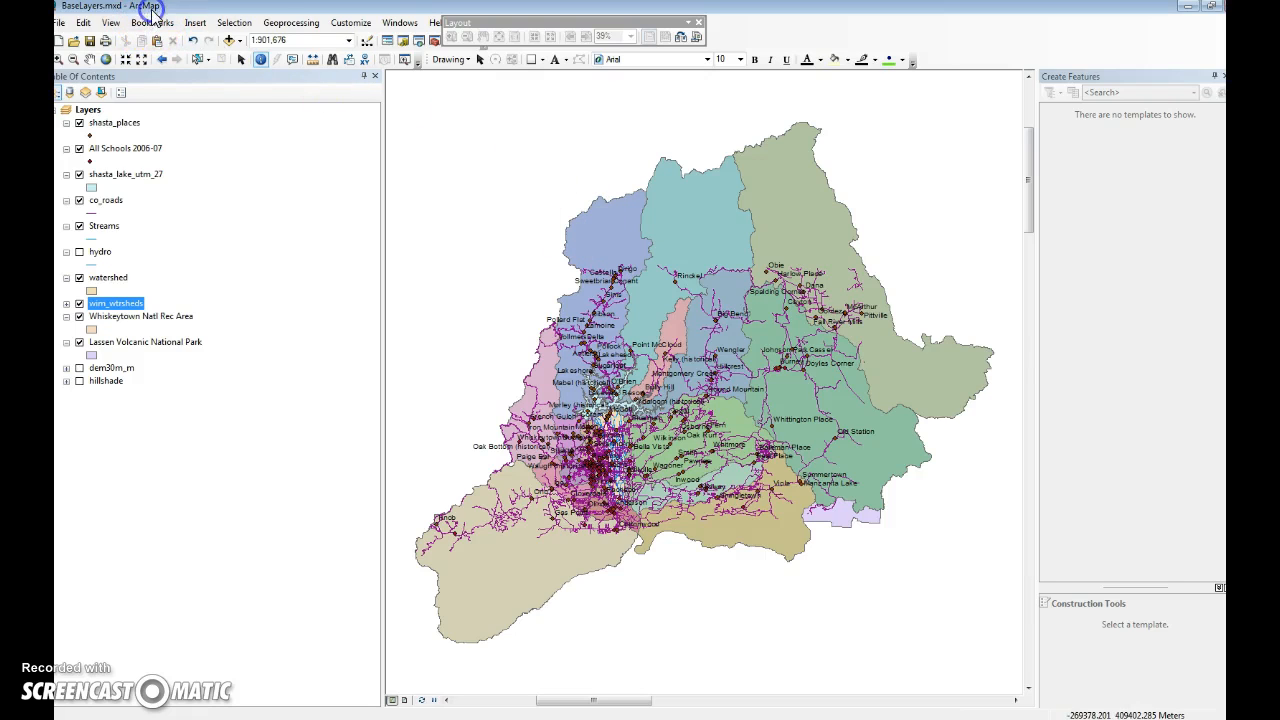
Step: In the Catalog, collapse the data library and course folders and expand Z:\GIS_Student down to A.GEOG10 Students
left_click(59, 23)
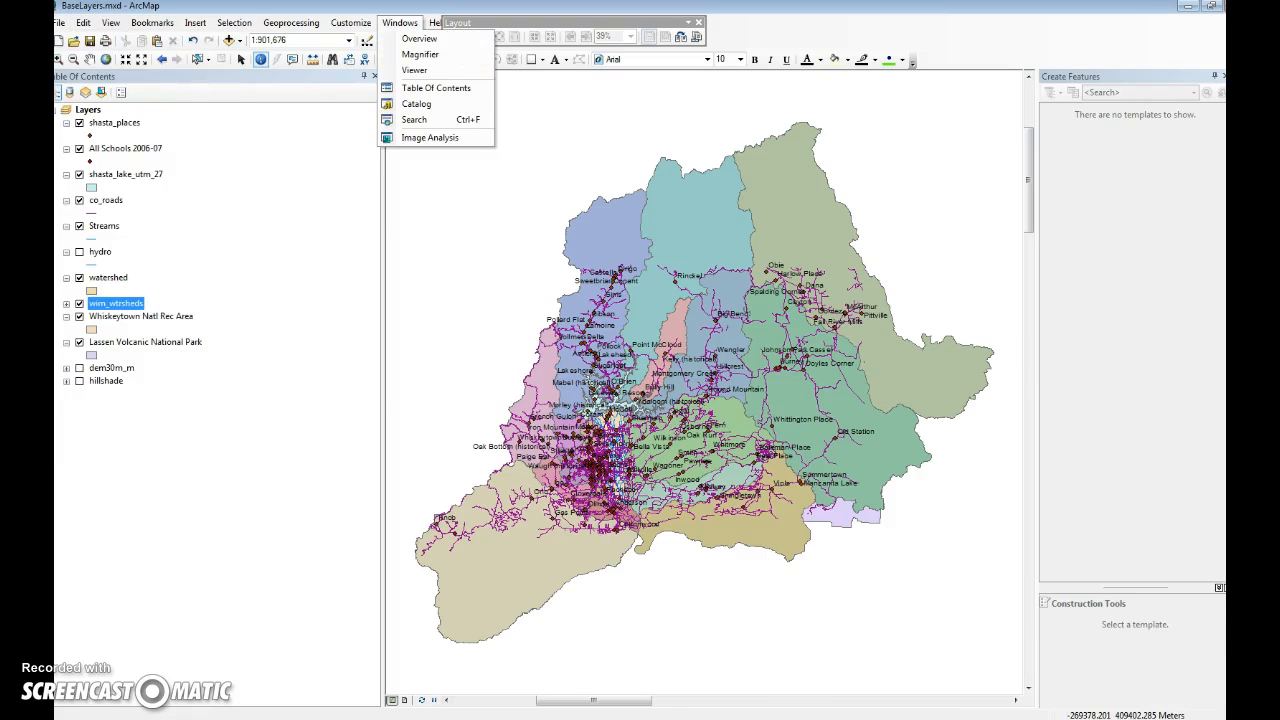
mouse_move(1233, 100)
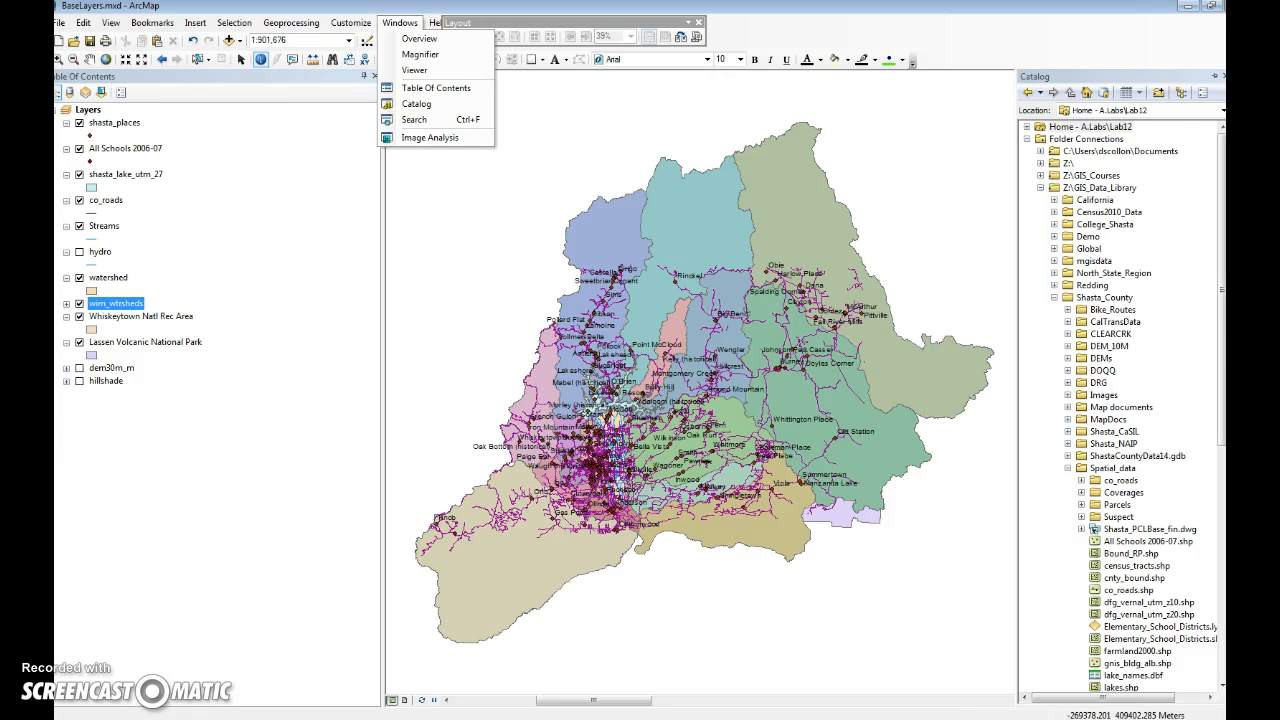
left_click(1040, 188)
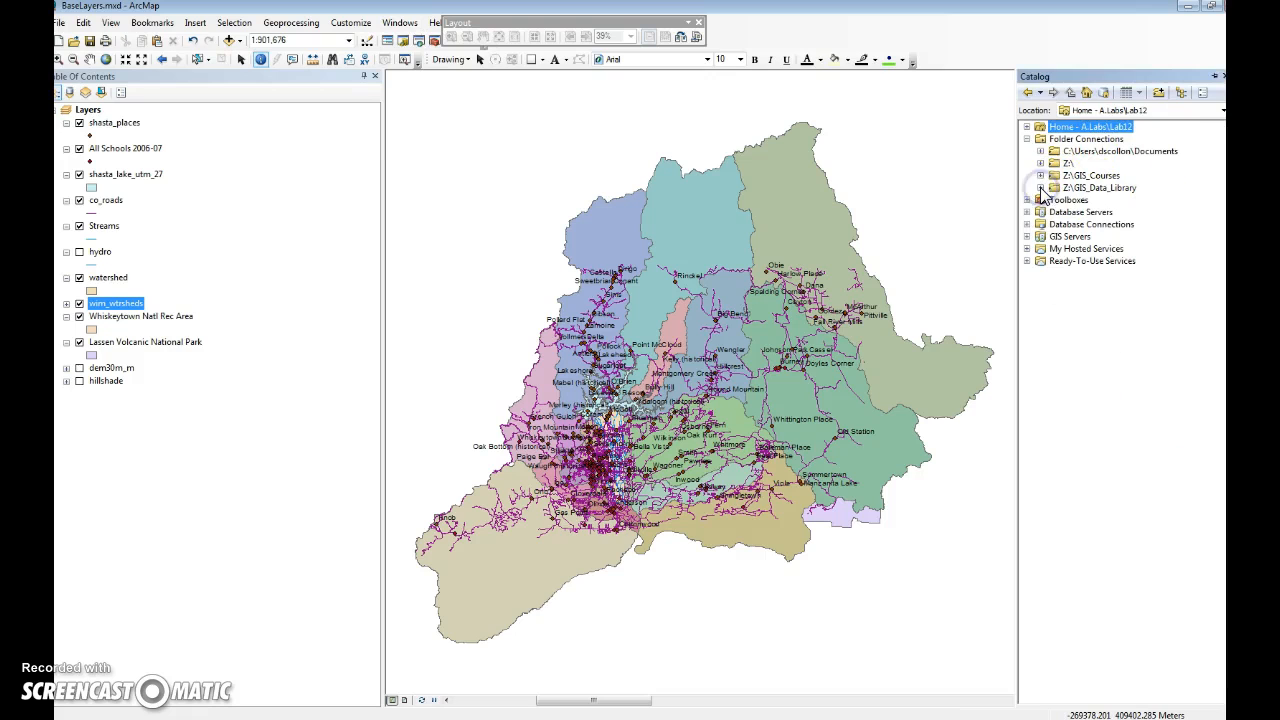
left_click(1040, 174)
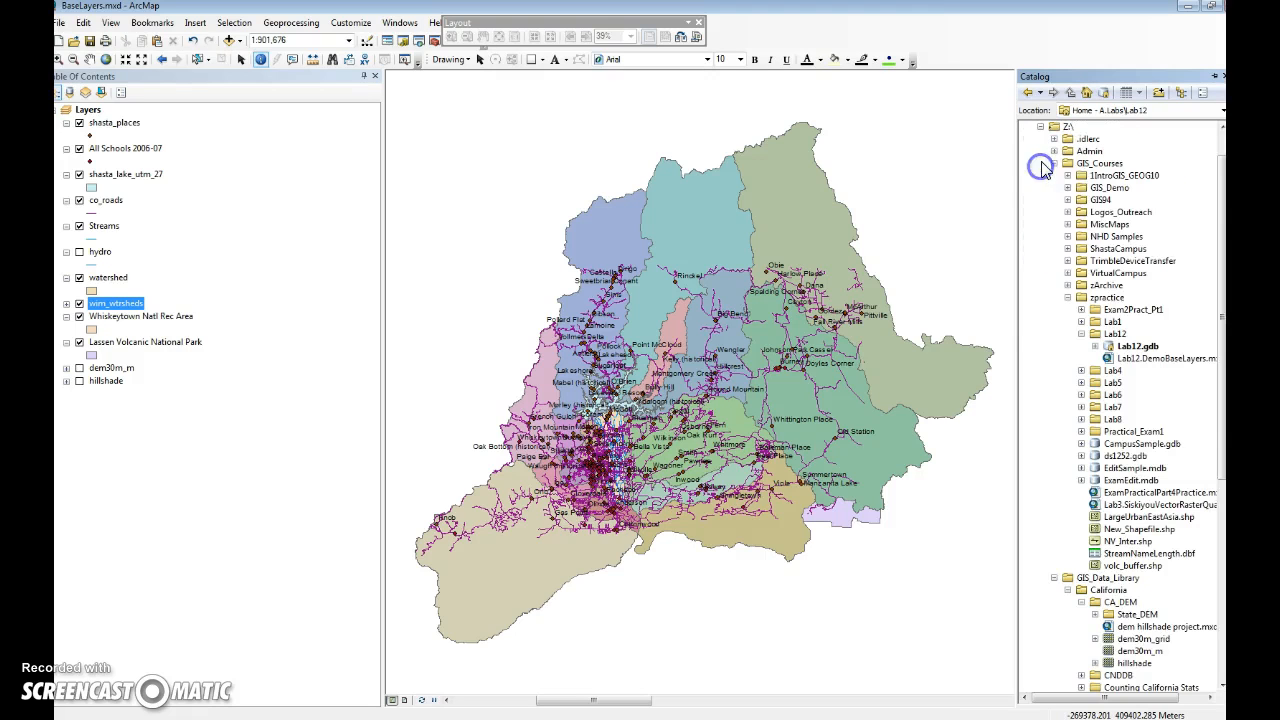
left_click(1054, 163)
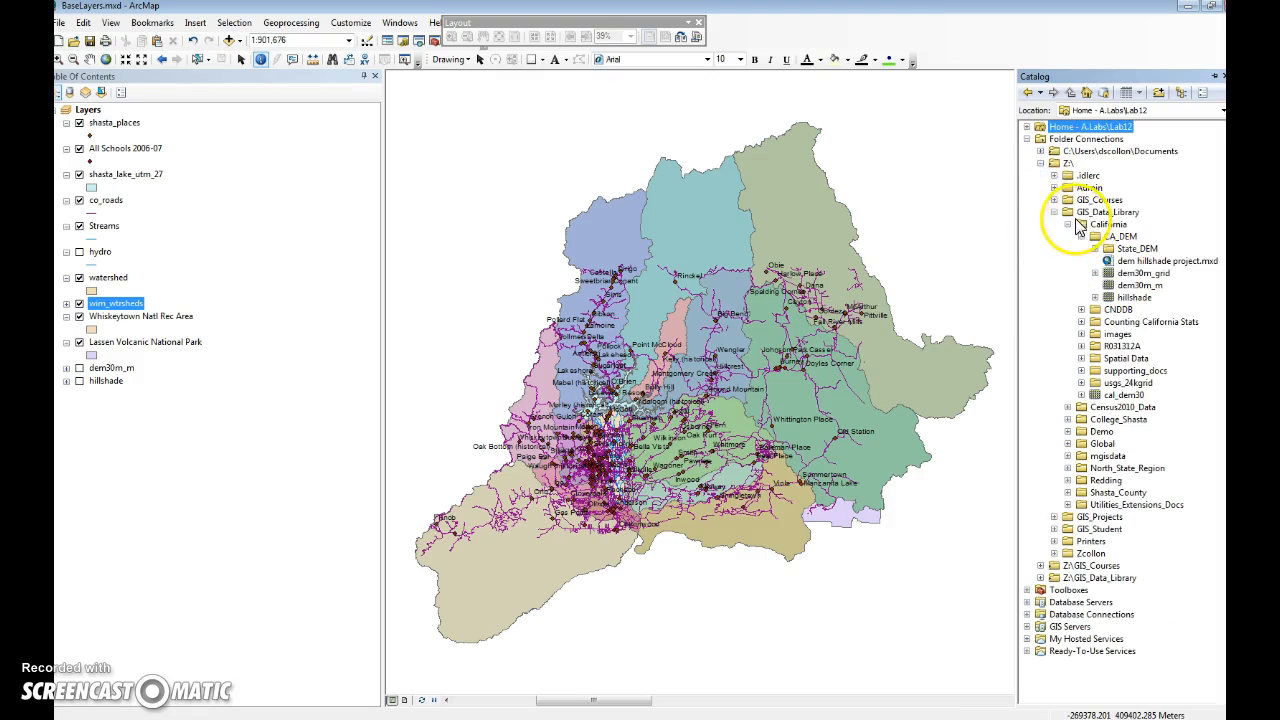
left_click(1066, 224)
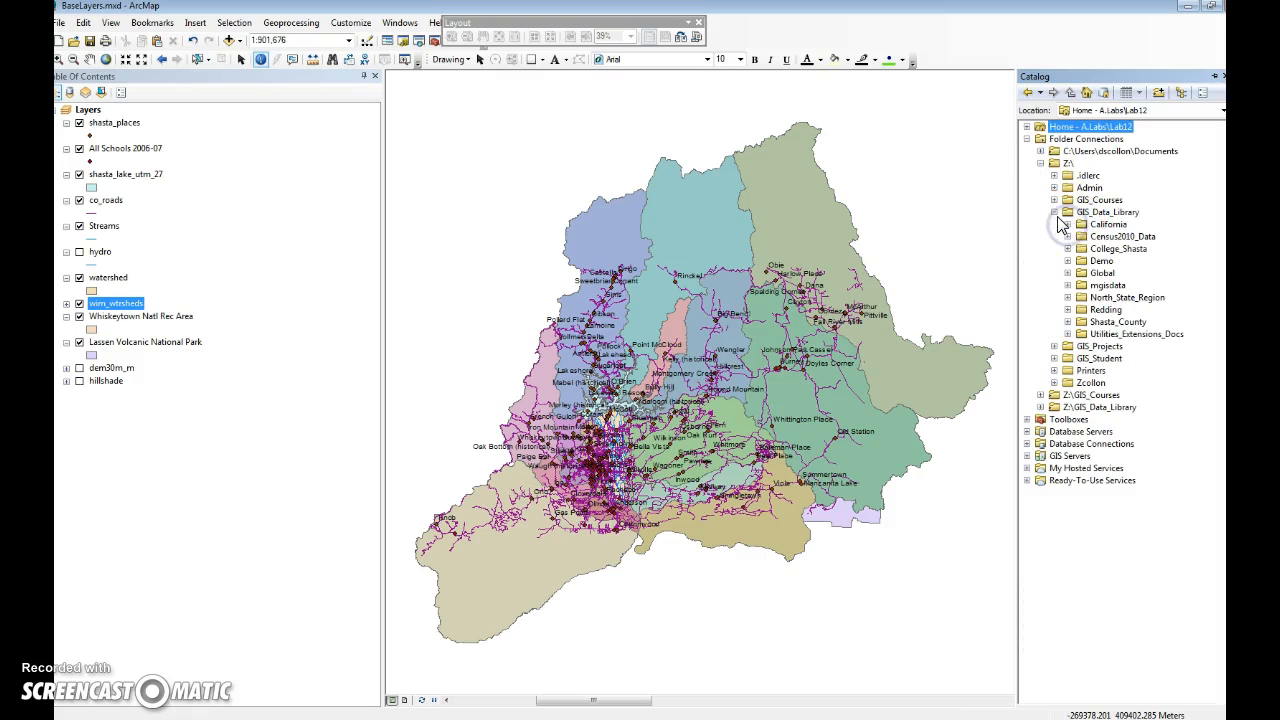
left_click(1054, 212)
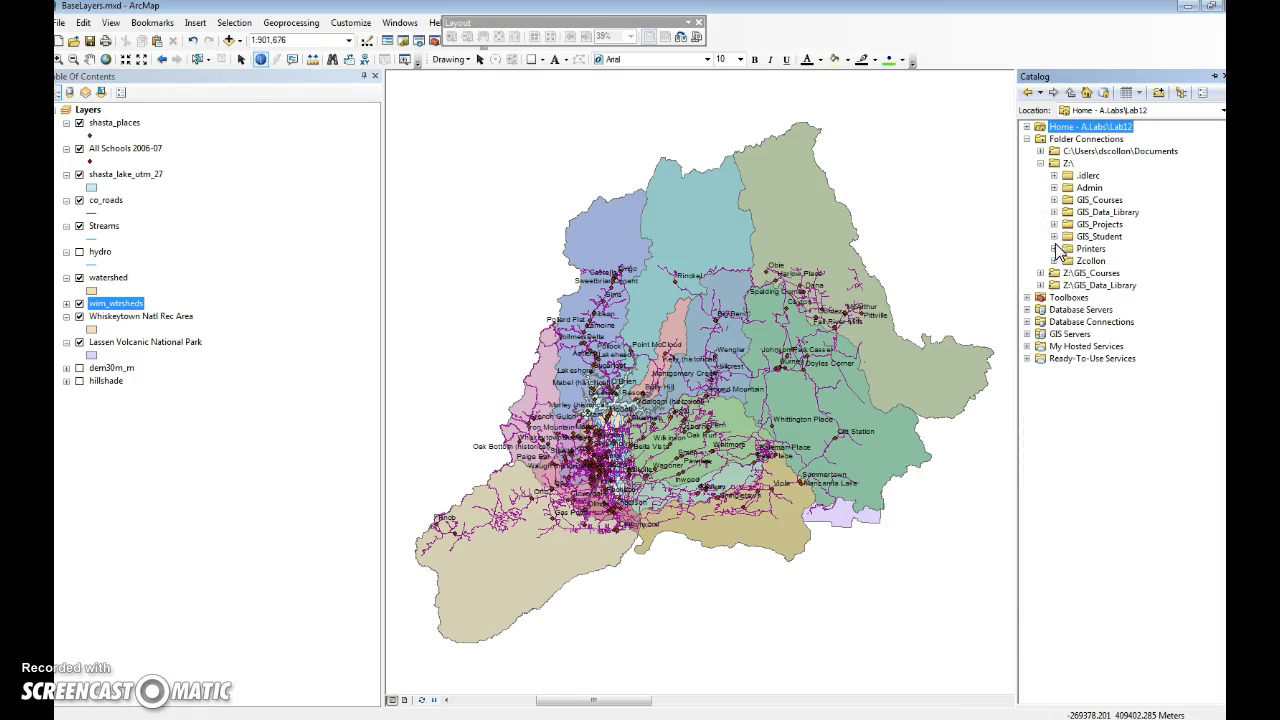
left_click(1054, 236)
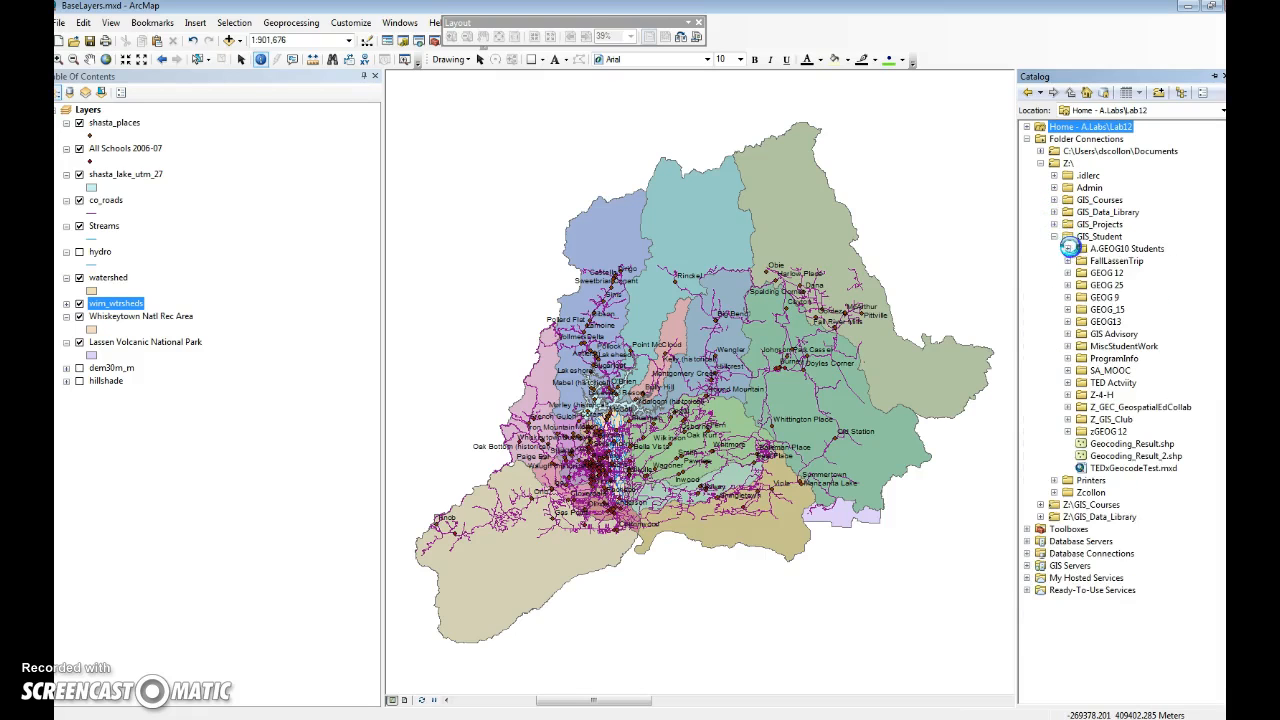
left_click(1067, 248)
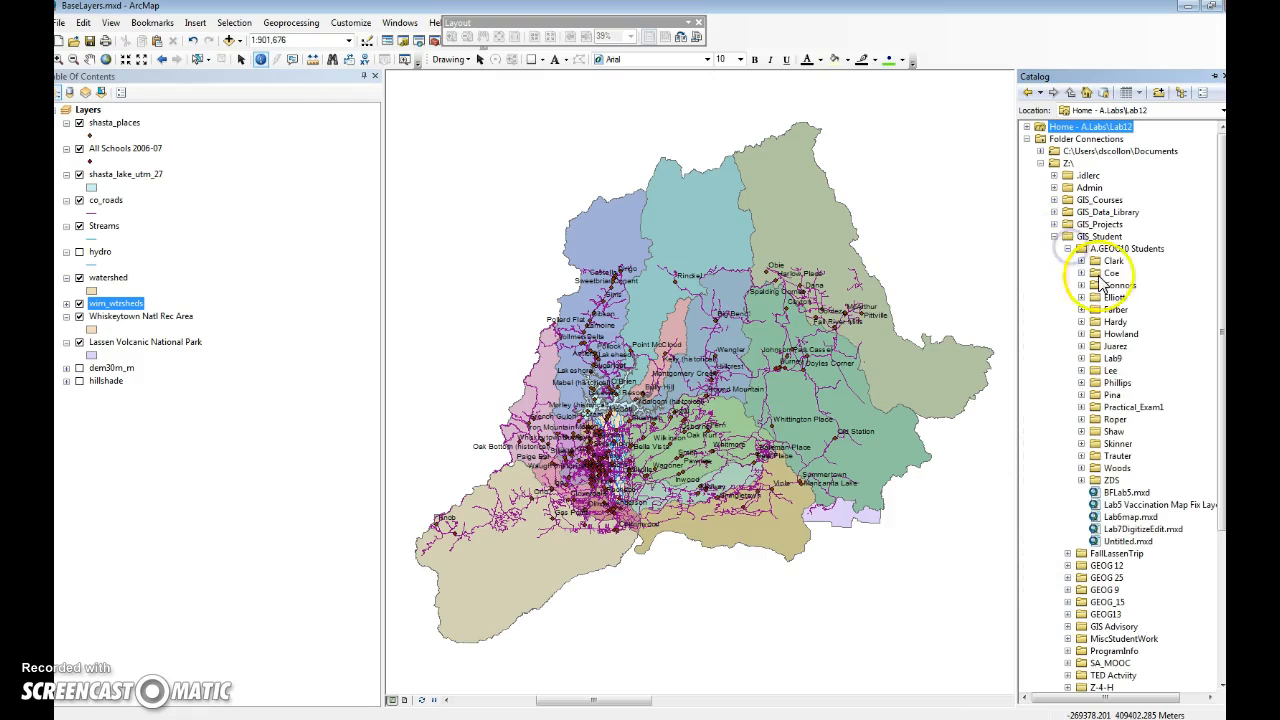
Step: Create a new folder named Lab12 inside the ZDS student folder
left_click(1107, 481)
right_click(1107, 482)
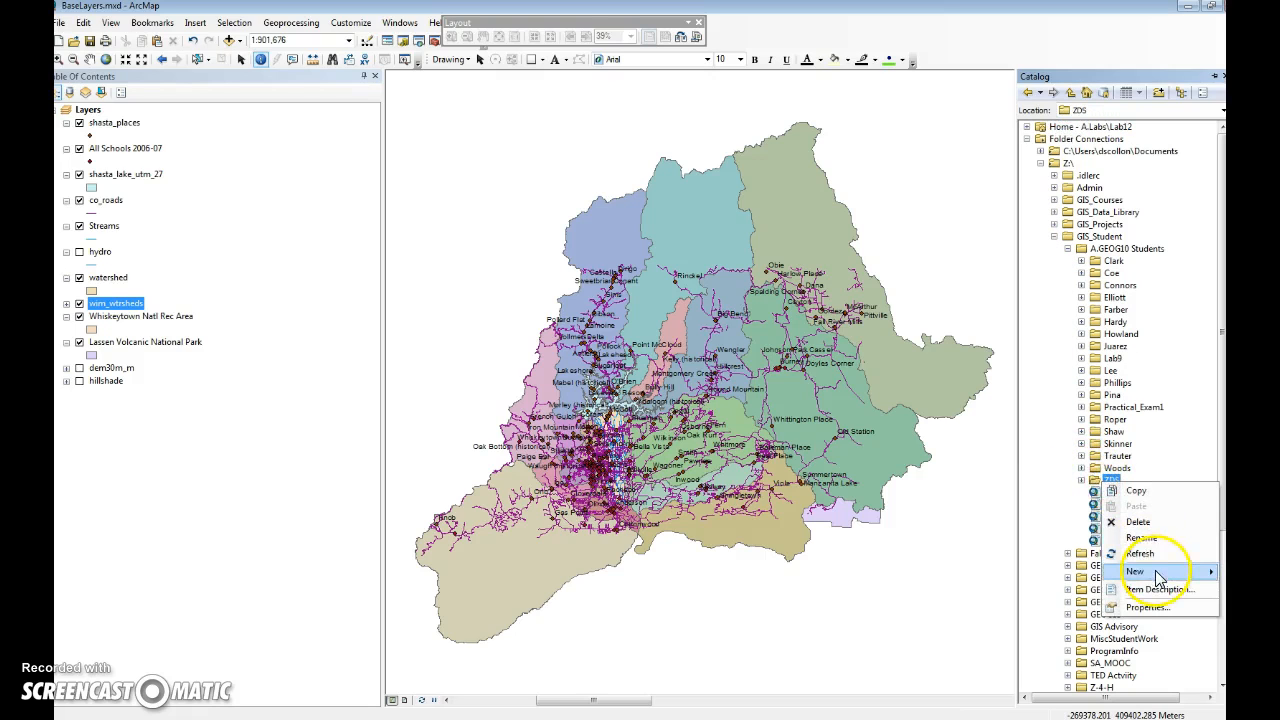
mouse_move(1135, 571)
left_click(1016, 465)
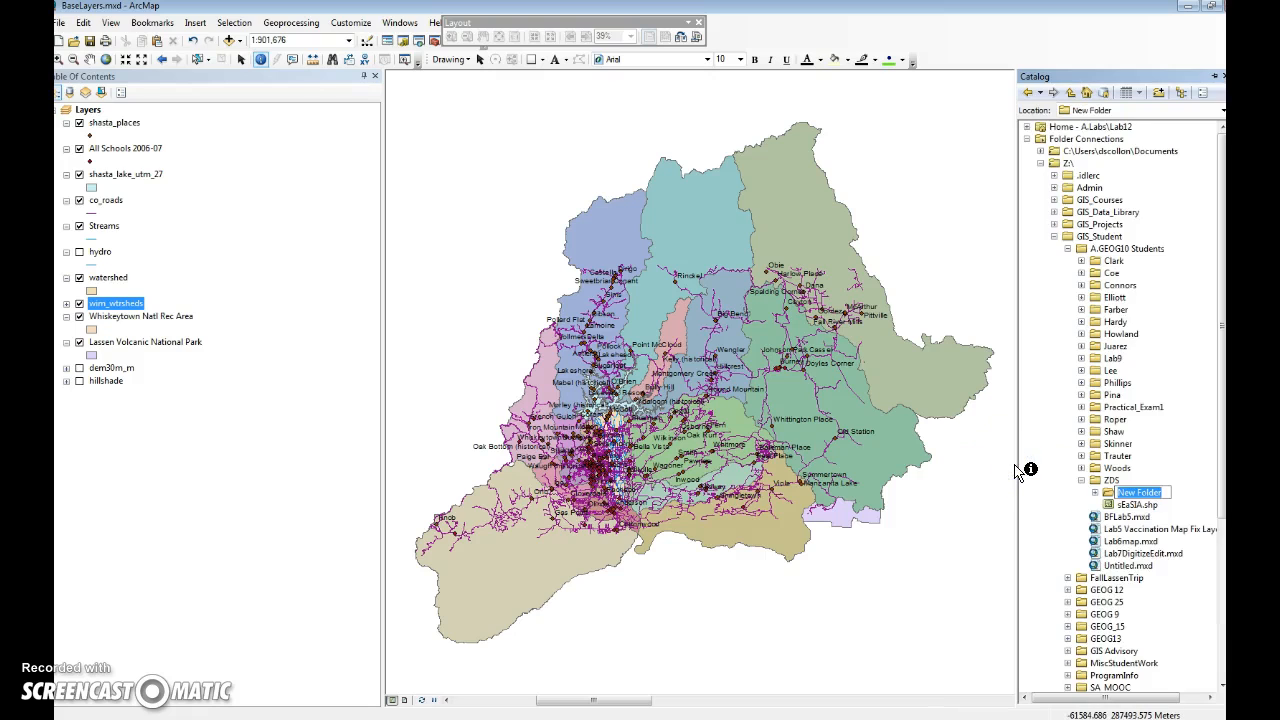
type("Lab12")
key("Return")
Step: Create a new file geodatabase named MyWatershed inside the Lab12 folder
left_click(1110, 490)
right_click(1112, 491)
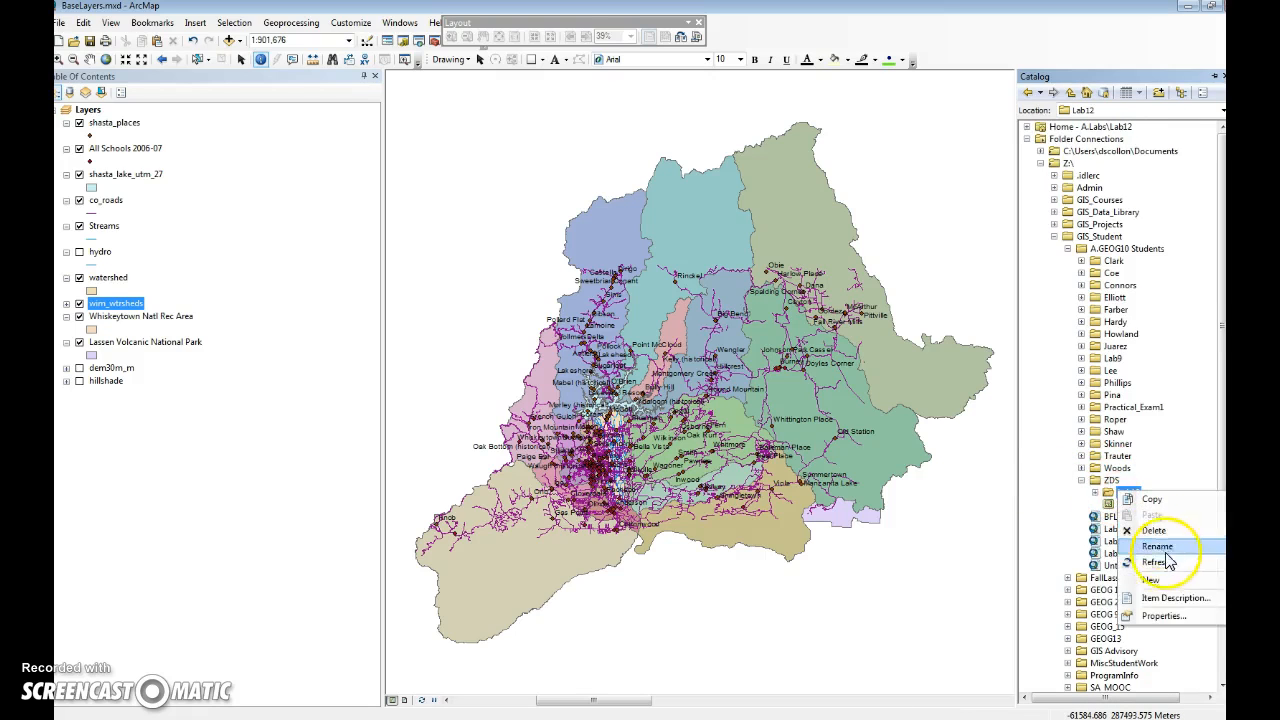
mouse_move(1175, 590)
left_click(1048, 480)
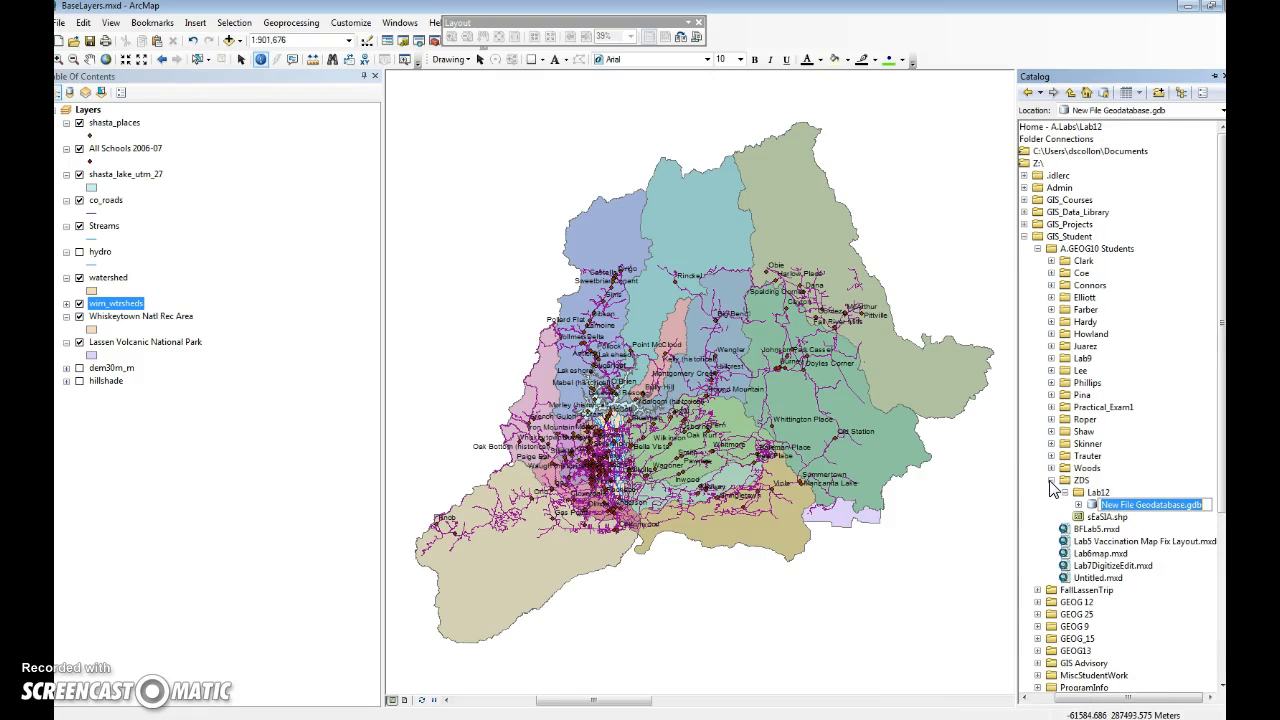
type("MyW")
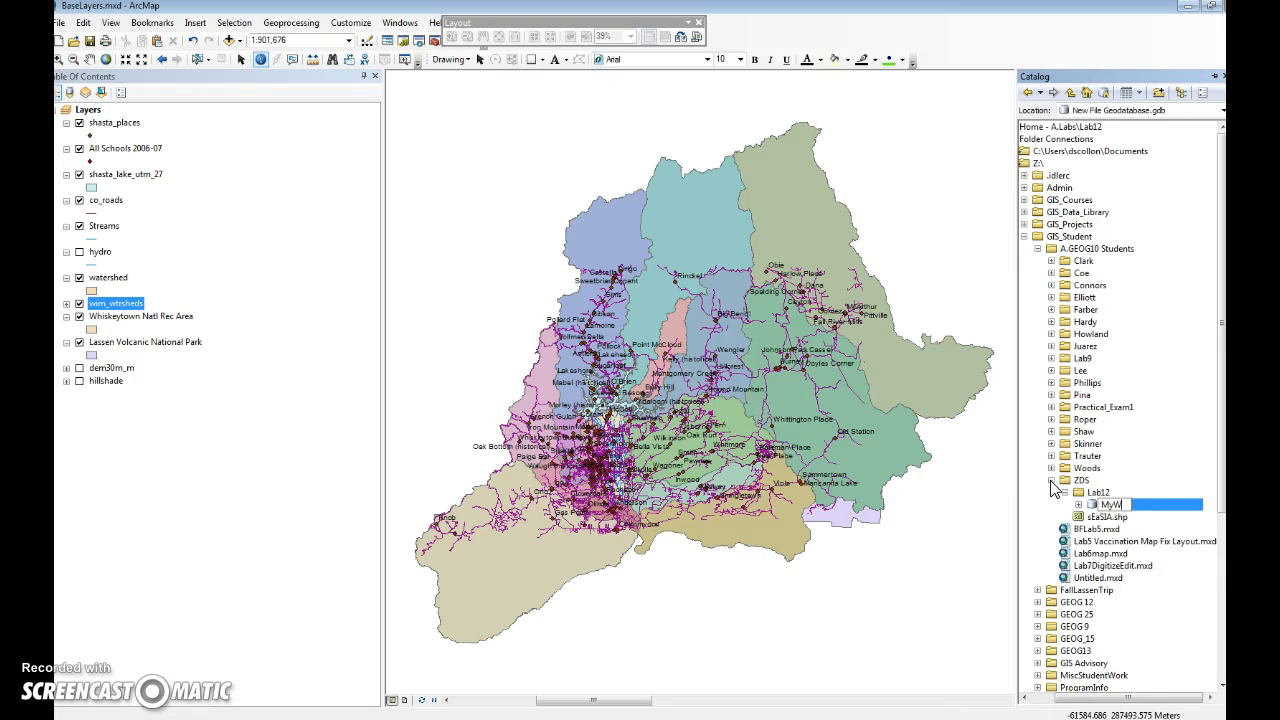
type("atershed")
key("Return")
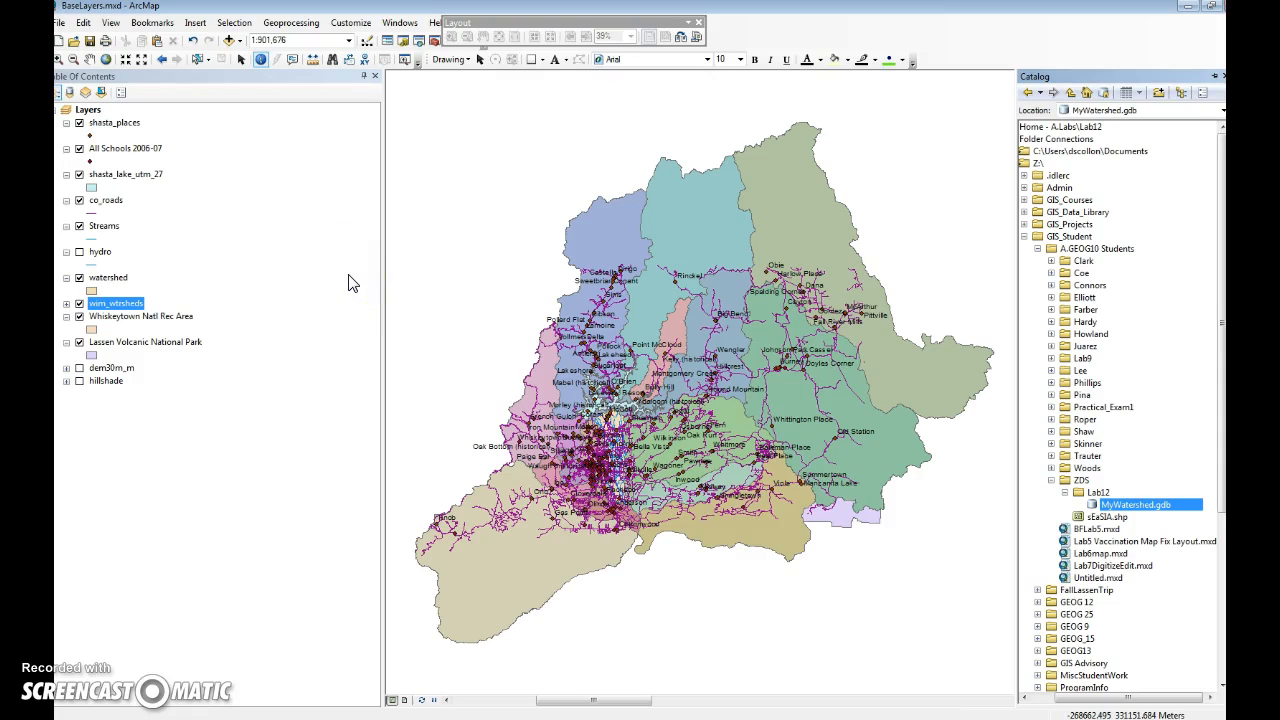
Step: Identify the blue watershed just east of the narrow pink one, closing its attribute results
left_click(697, 375)
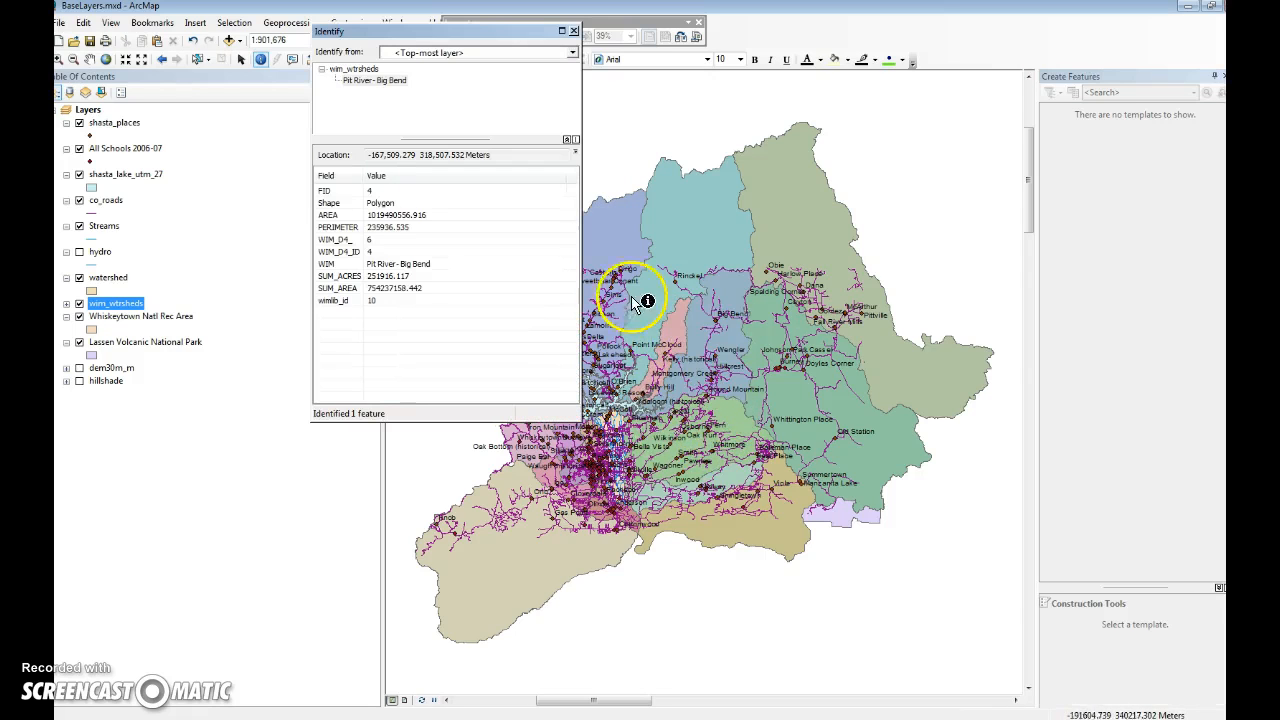
left_click(574, 31)
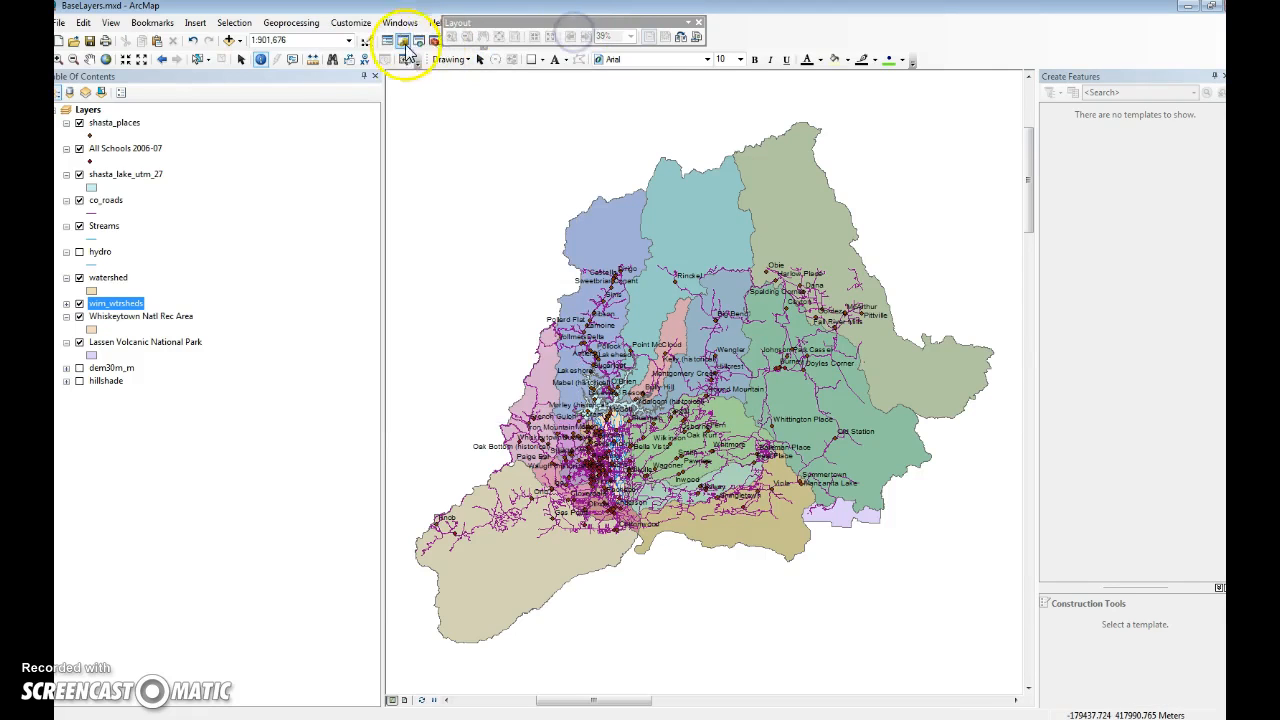
Step: Select the blue wim_wtrsheds watershed just east of the narrow pink one on the map
left_click(197, 61)
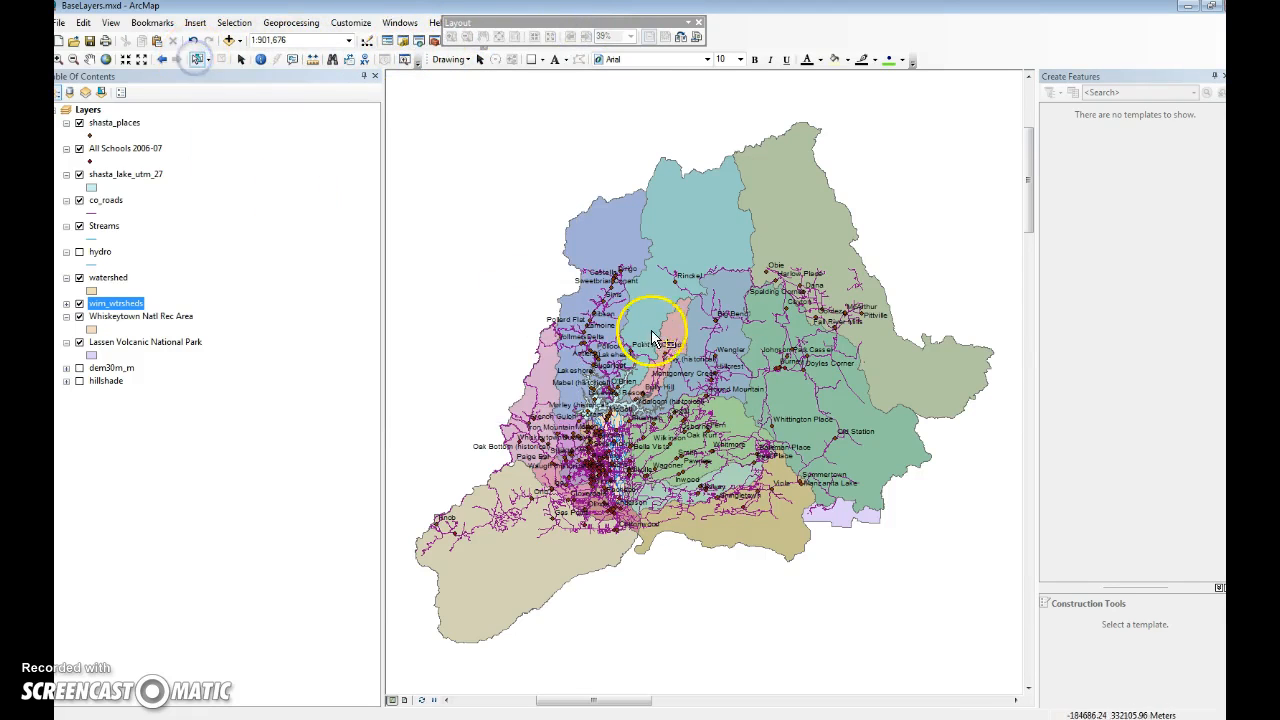
left_click(694, 344)
right_click(695, 345)
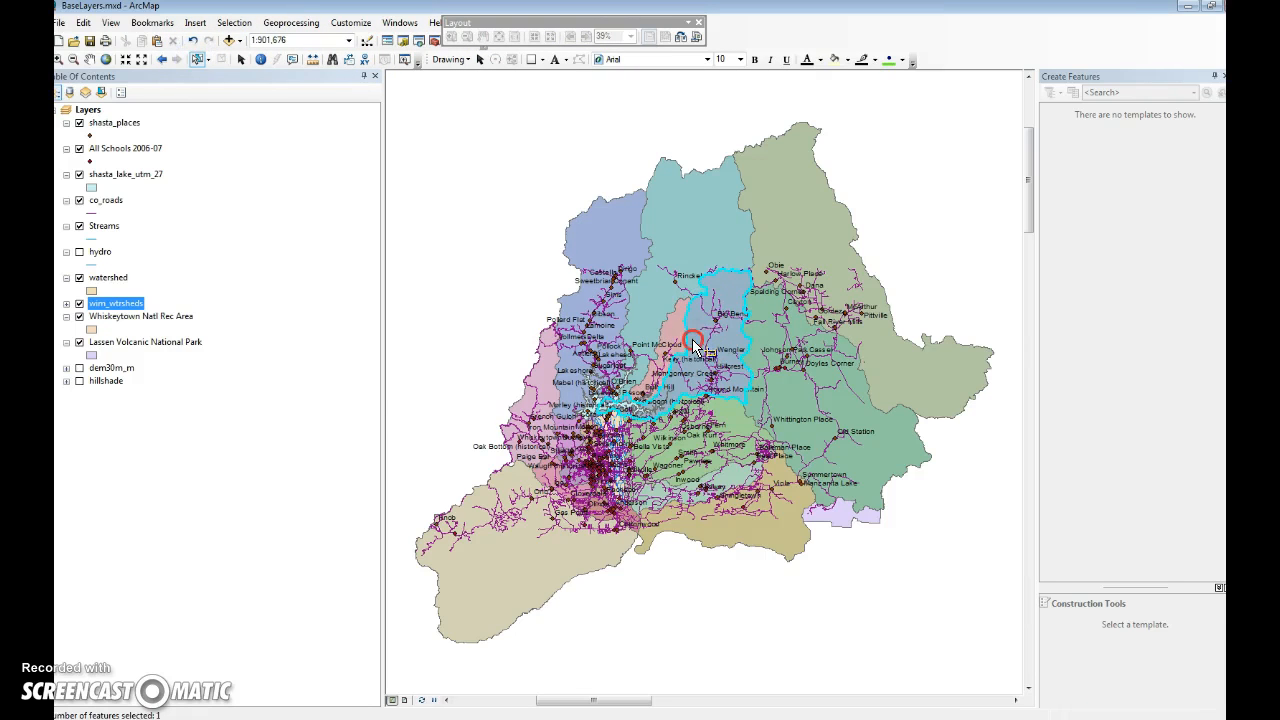
right_click(115, 303)
left_click(307, 559)
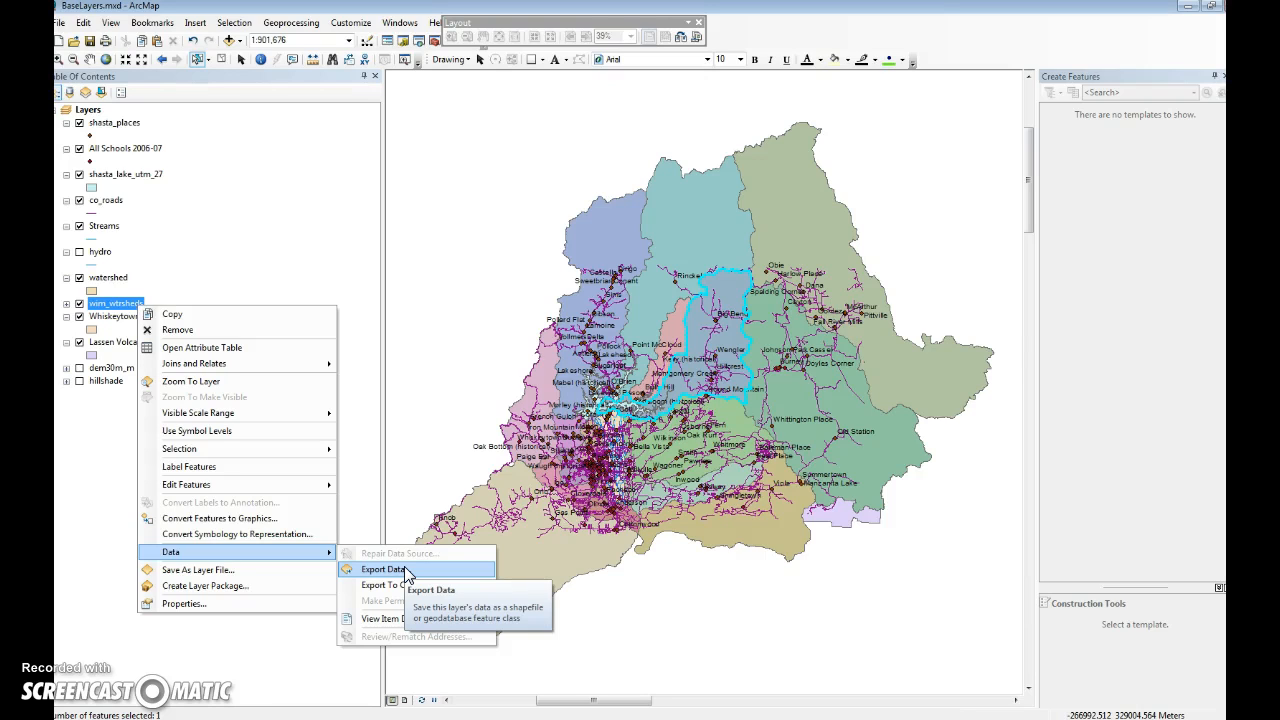
left_click(404, 568)
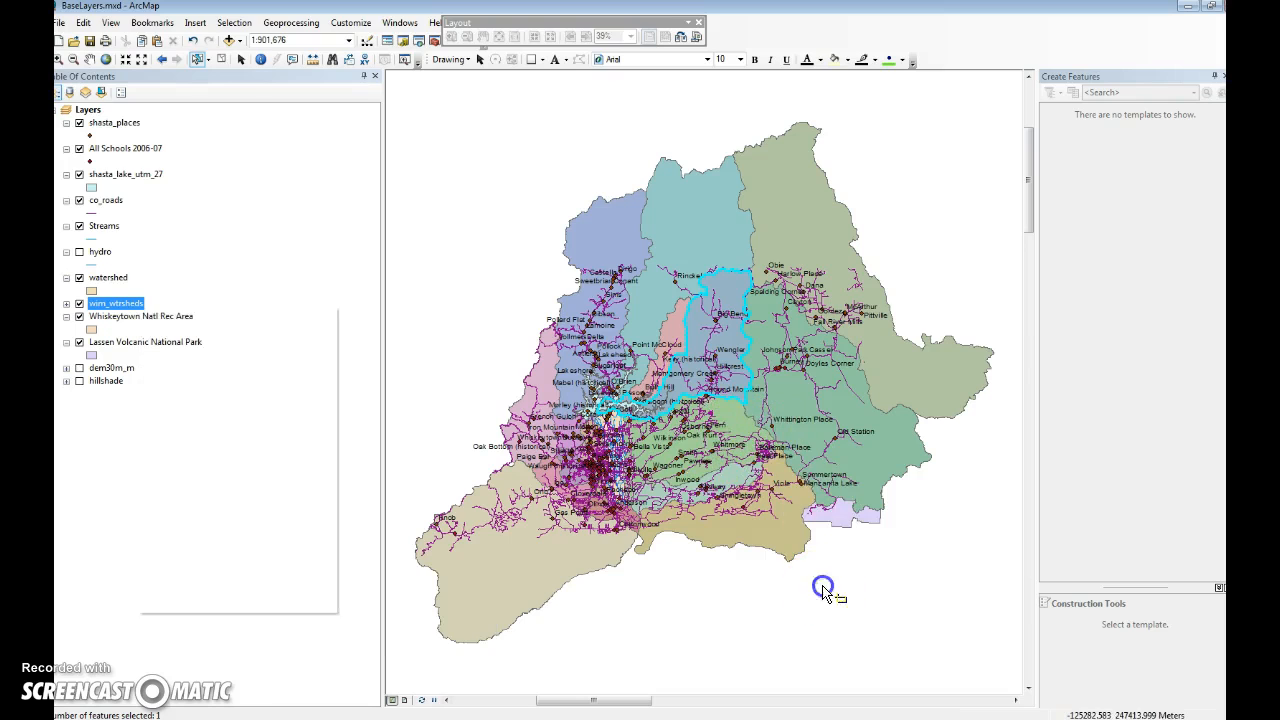
Step: Use Select By Location to select the co_roads features that intersect the selected wim_wtrsheds watershed
left_click(678, 361)
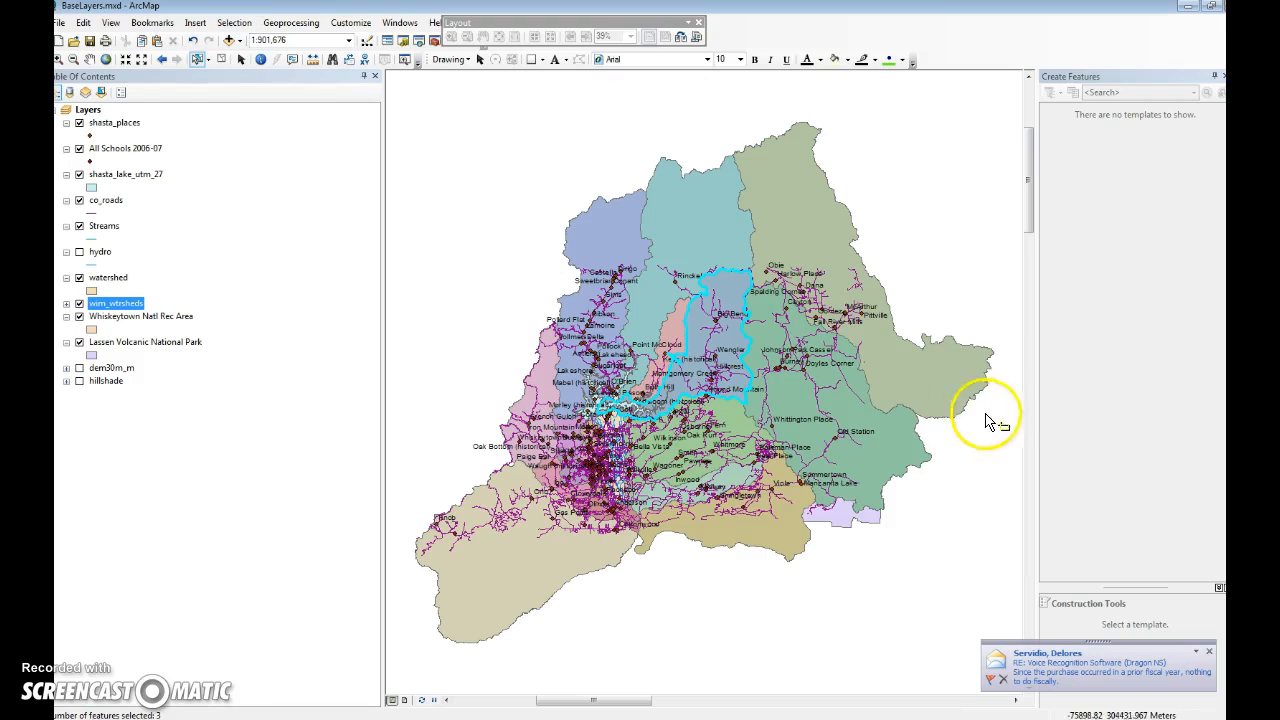
left_click(1208, 652)
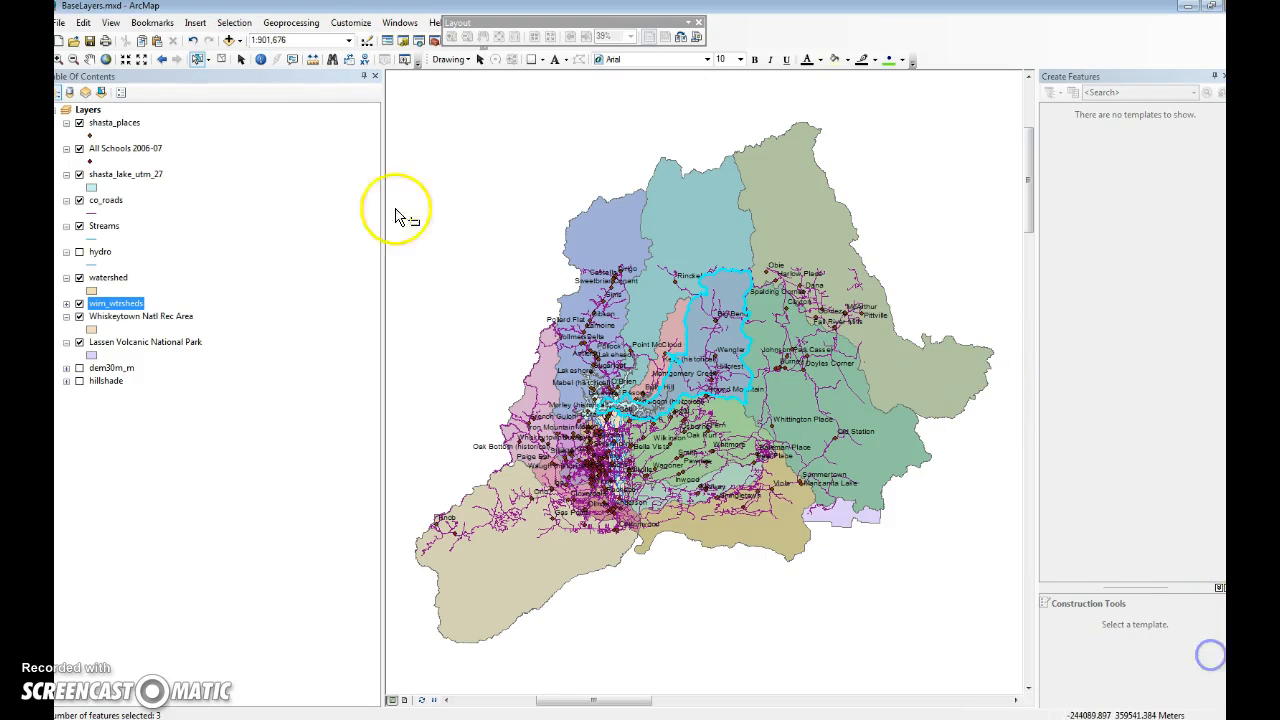
left_click(229, 29)
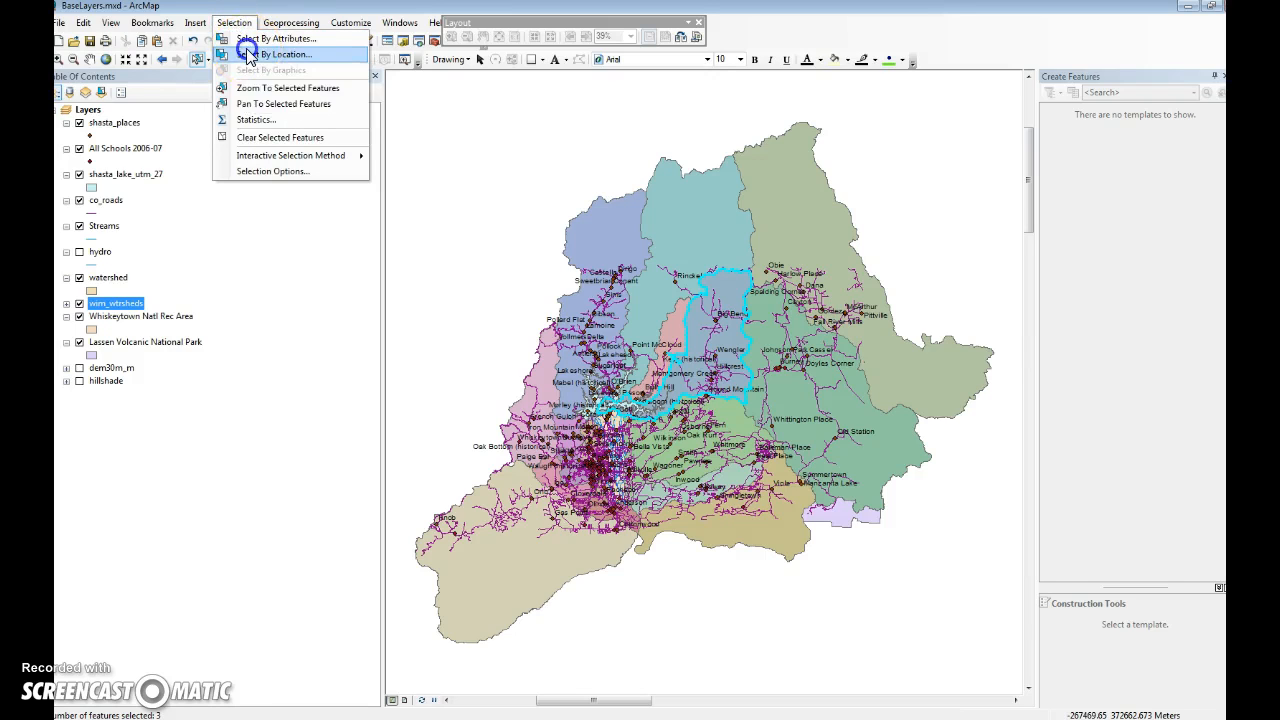
left_click(252, 53)
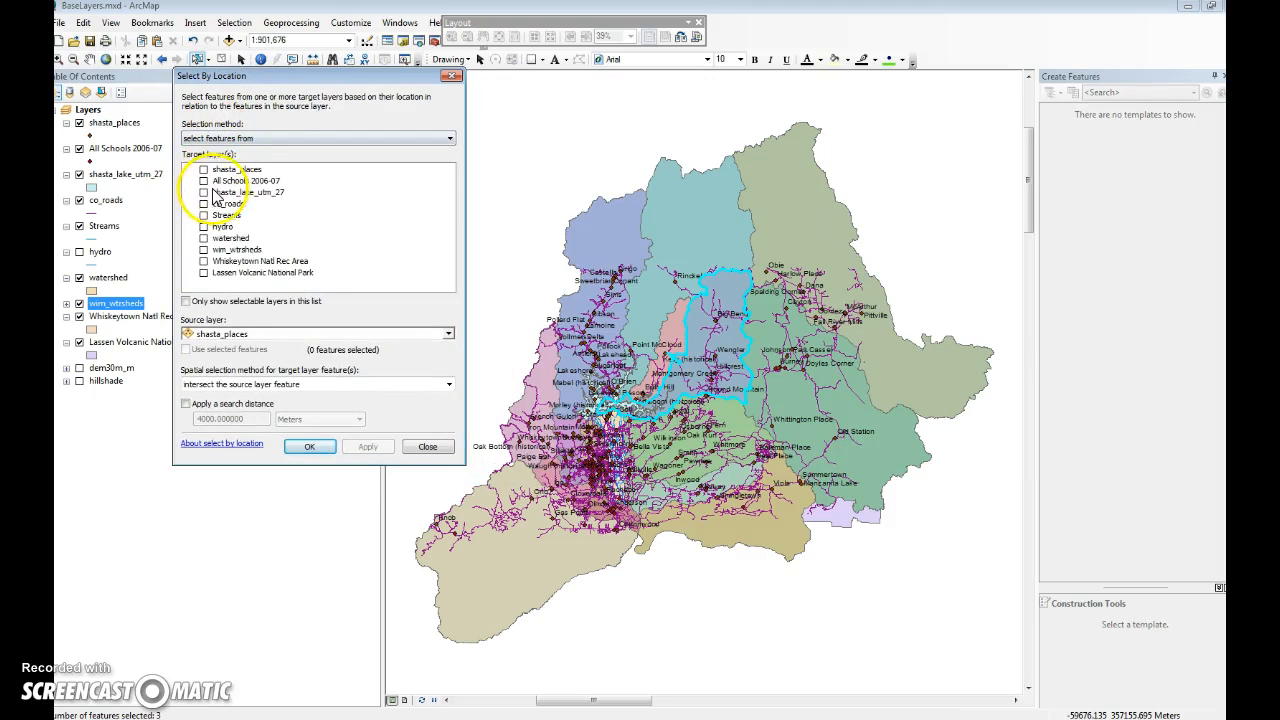
left_click(204, 203)
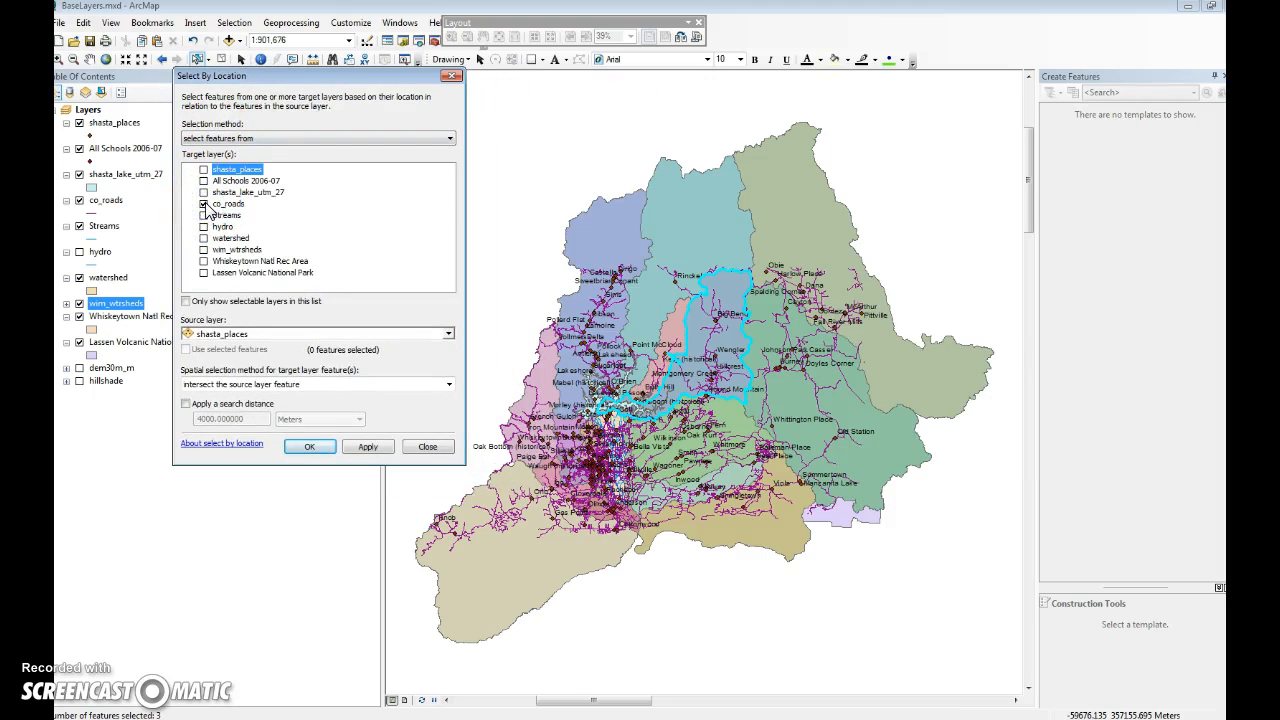
left_click(343, 335)
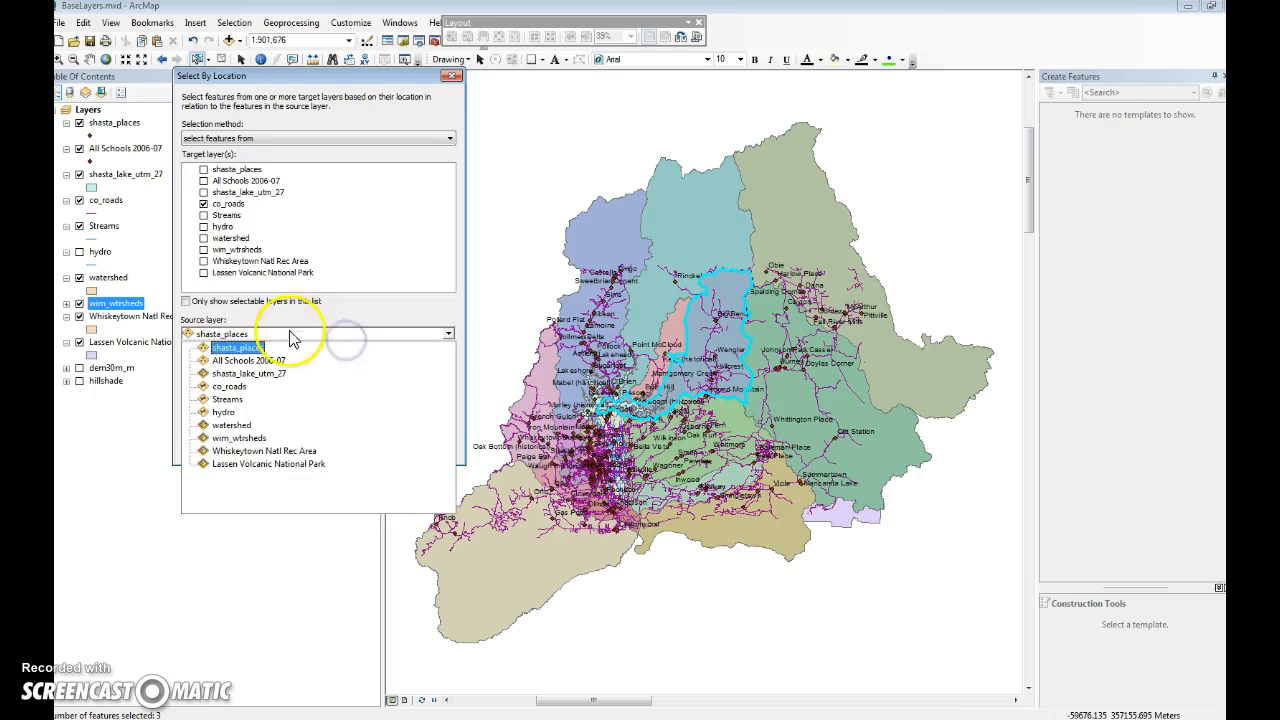
left_click(236, 438)
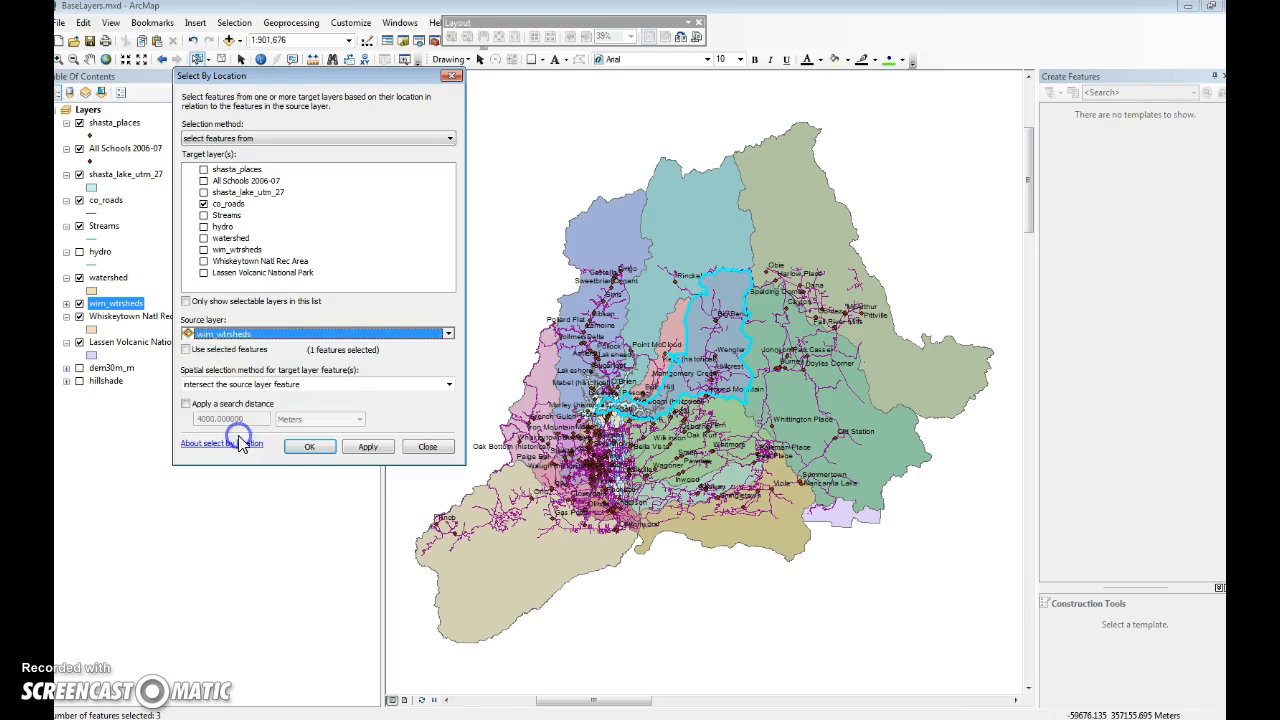
left_click(185, 349)
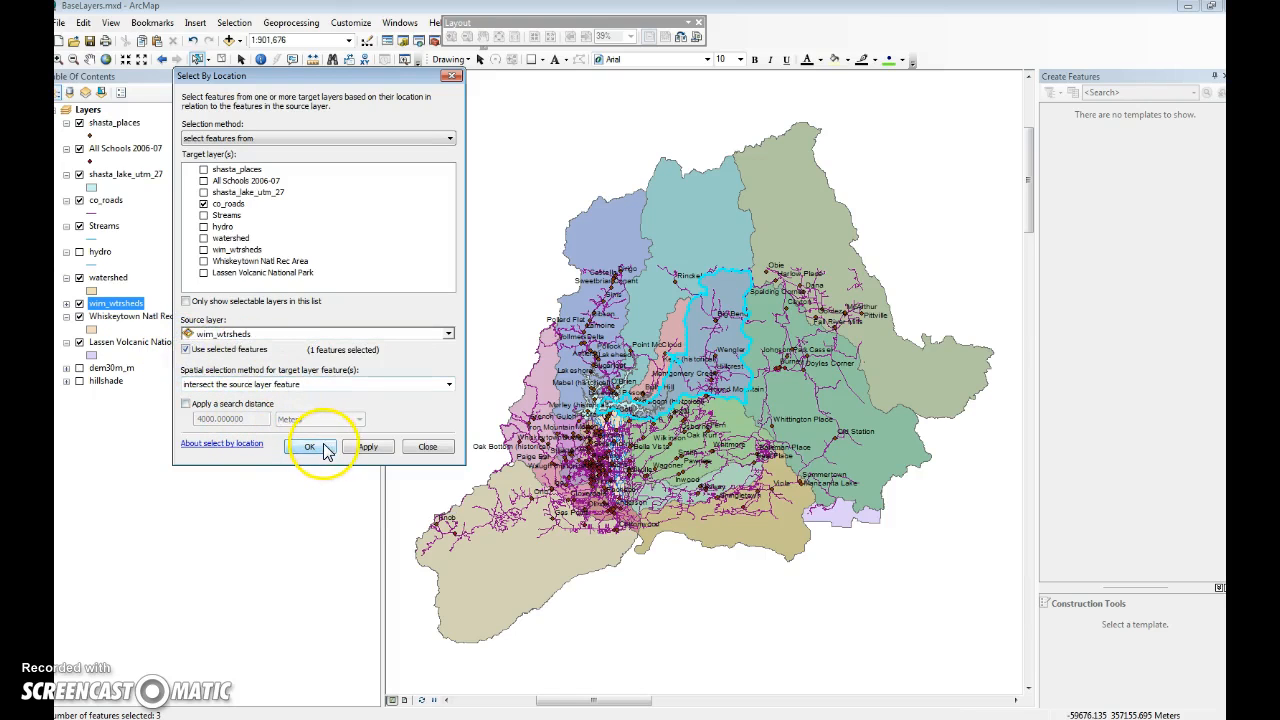
left_click(368, 449)
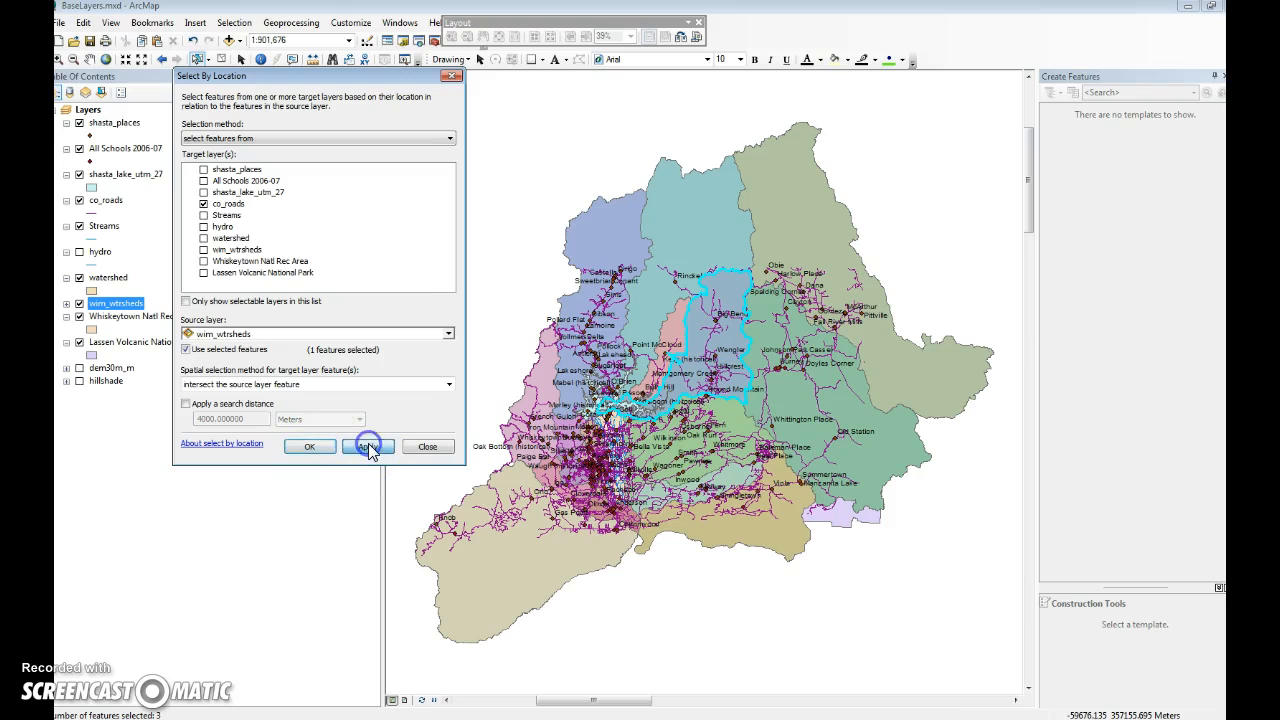
left_click(452, 76)
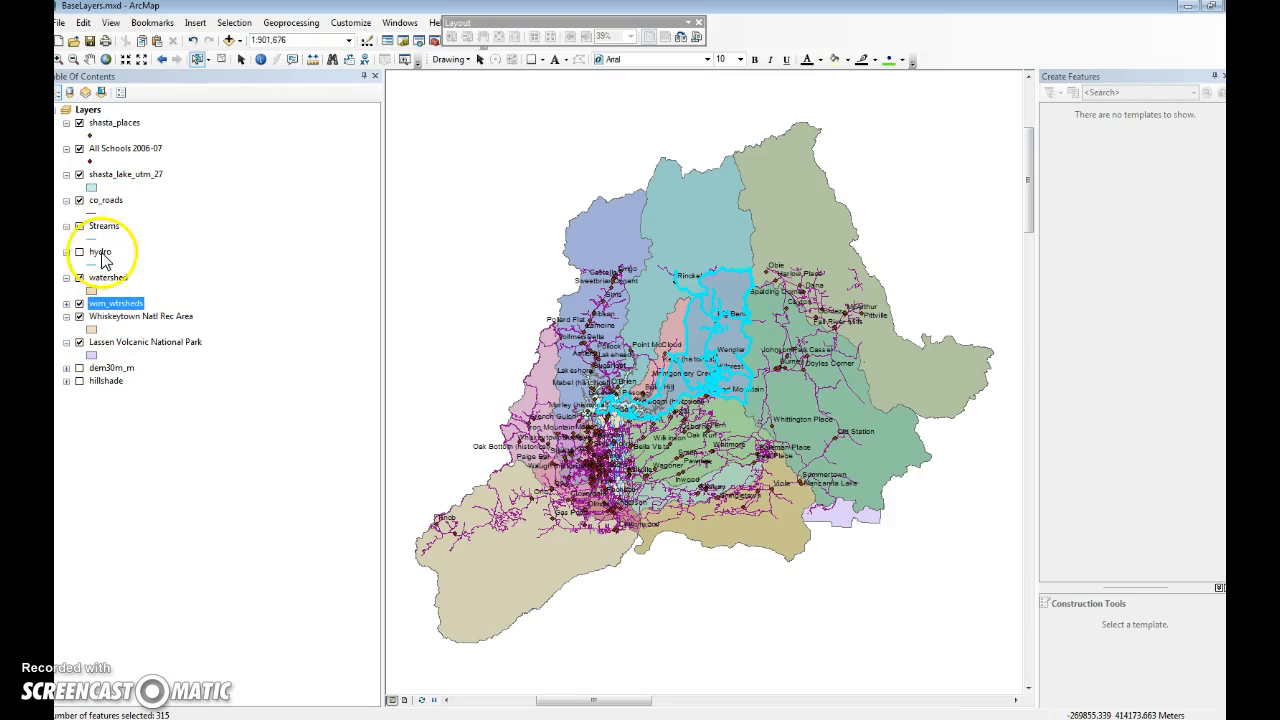
Step: Export the selected co_roads features to Lab12.gdb as Roads2 and add the exported data to the map
right_click(105, 200)
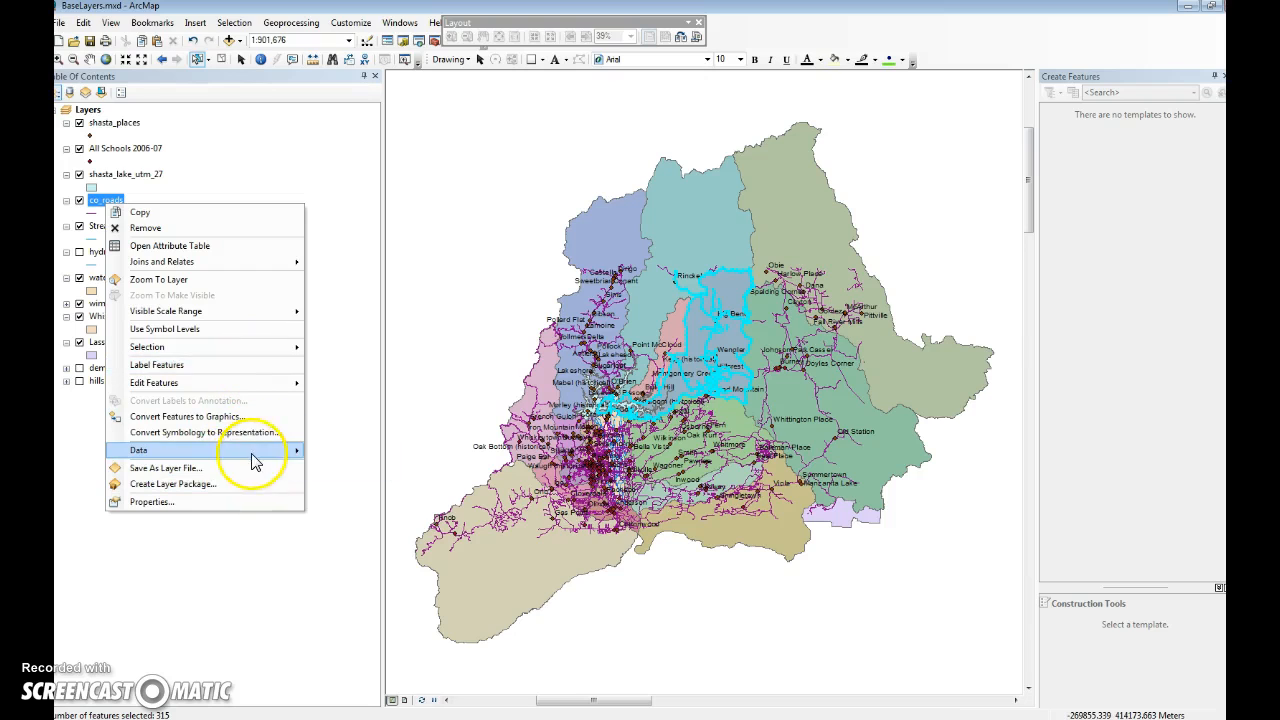
mouse_move(250, 450)
left_click(370, 468)
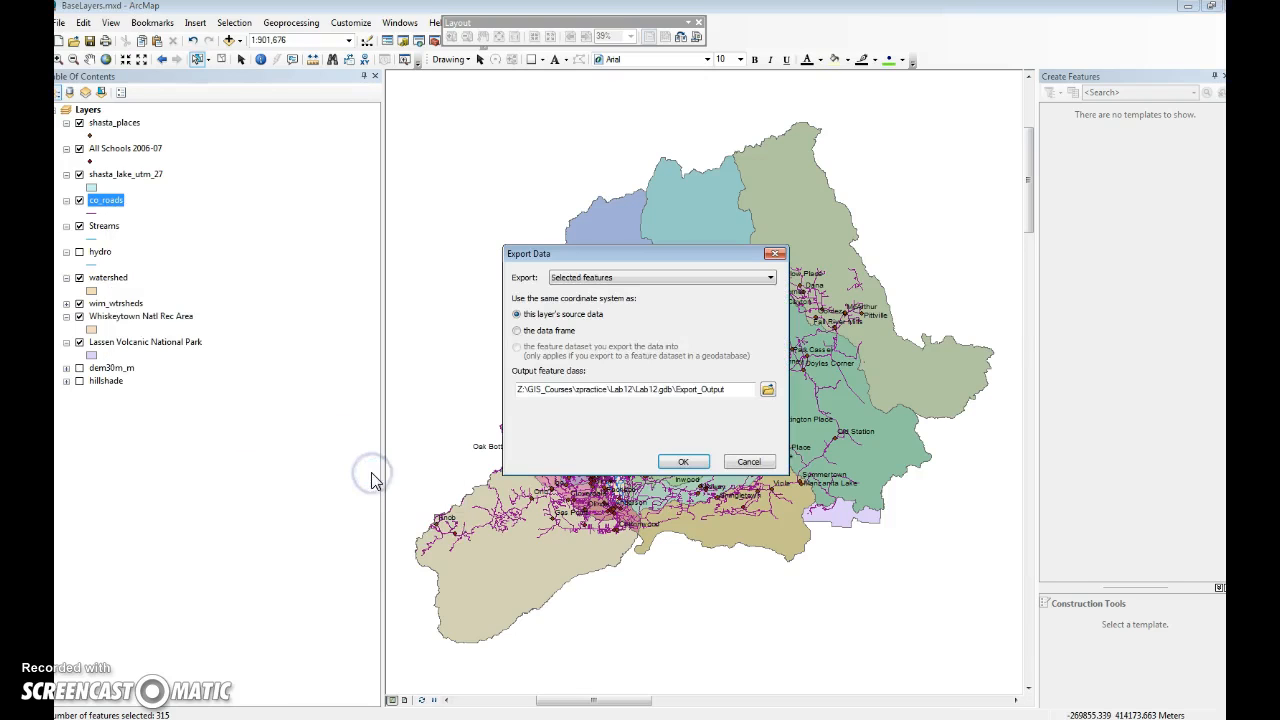
left_click_drag(727, 390, 708, 391)
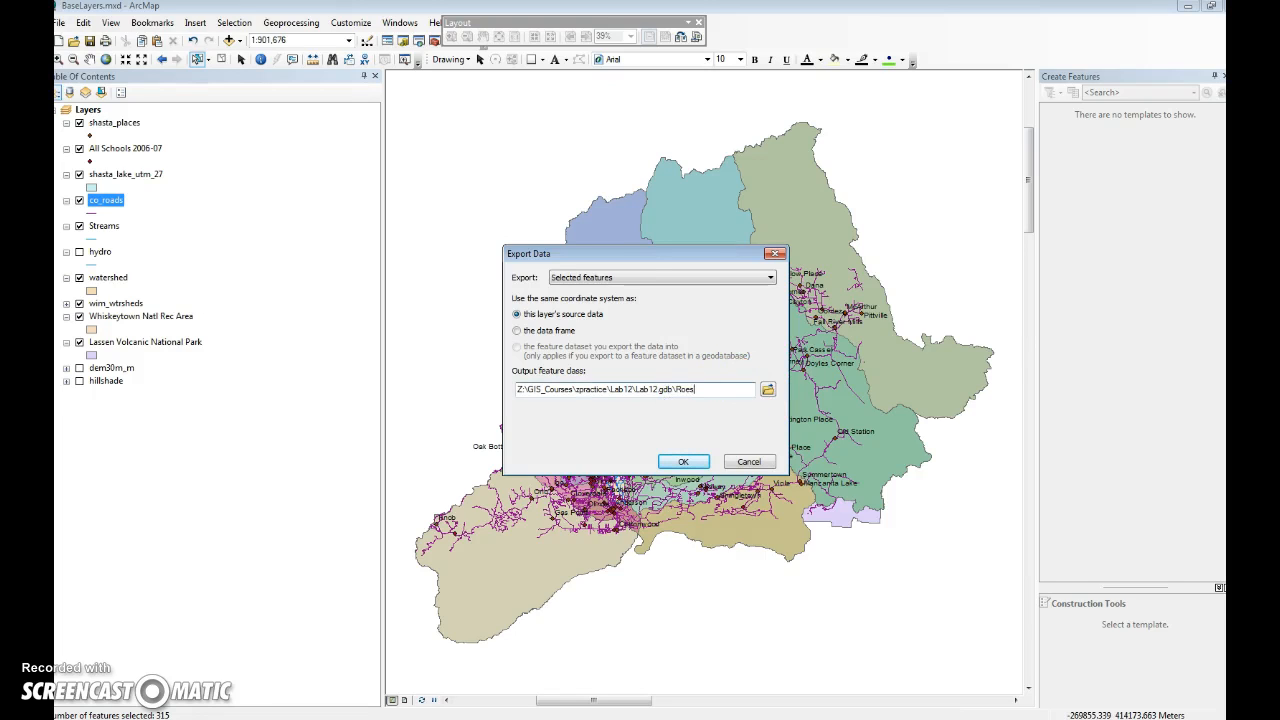
left_click(688, 461)
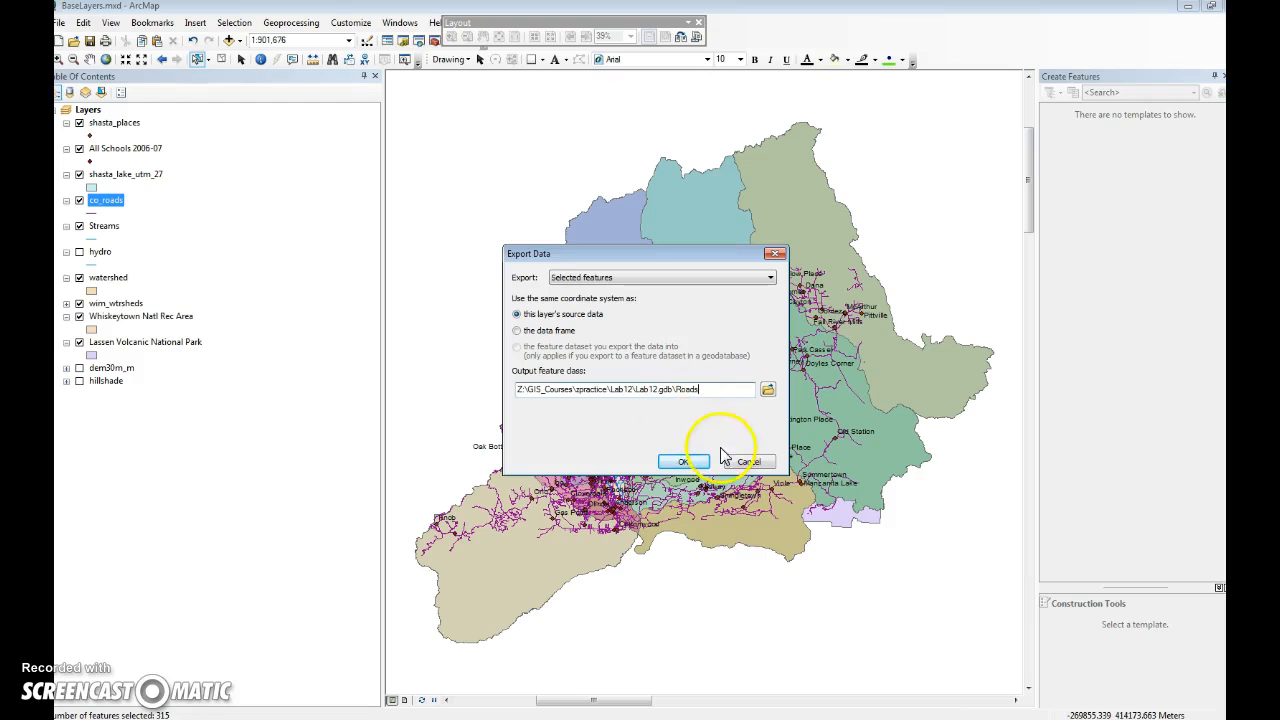
left_click(752, 415)
left_click(731, 391)
left_click(683, 461)
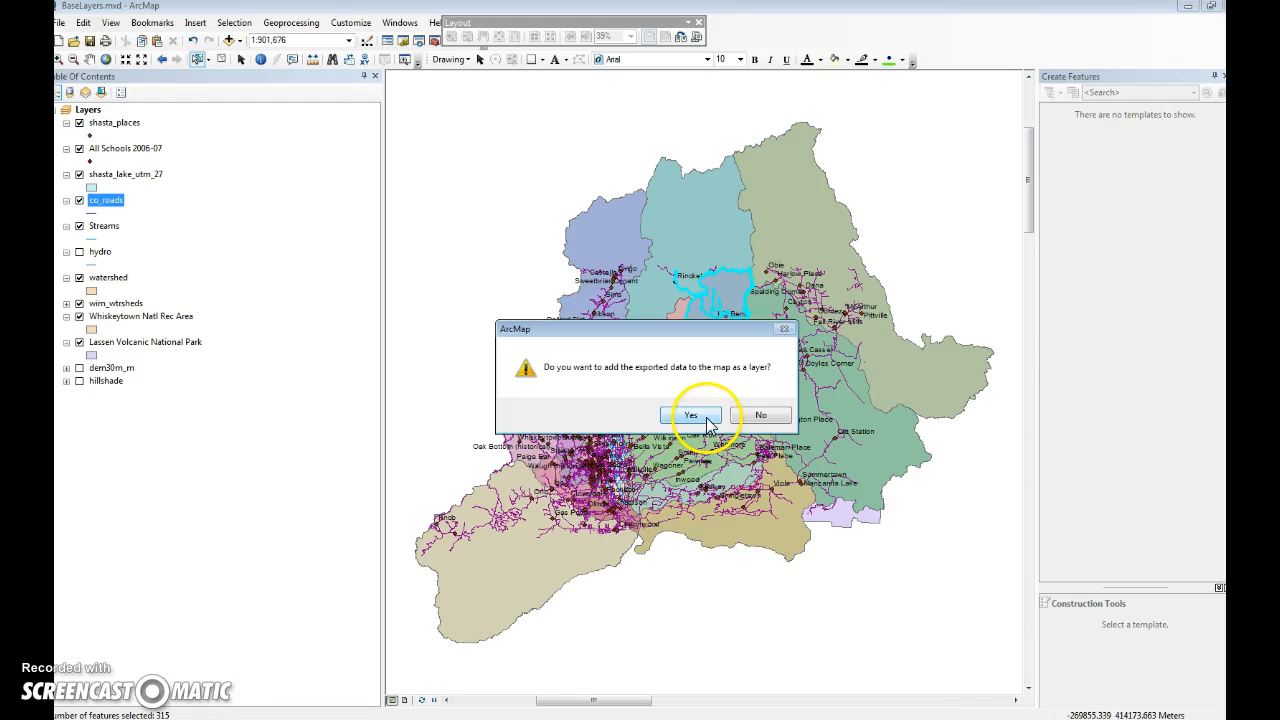
left_click(690, 415)
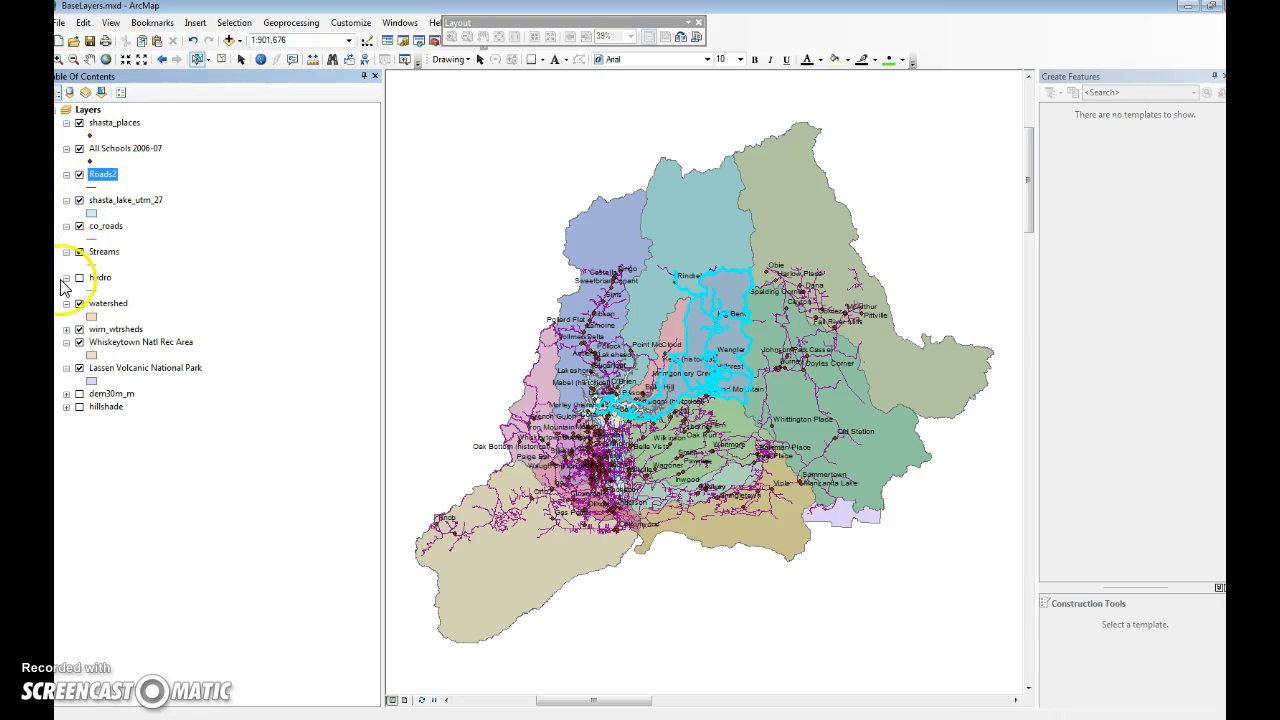
Step: Hide the co_roads, Whiskeytown Natl Rec Area and wim_wtrsheds layers, leaving the watershed layer on
left_click(79, 227)
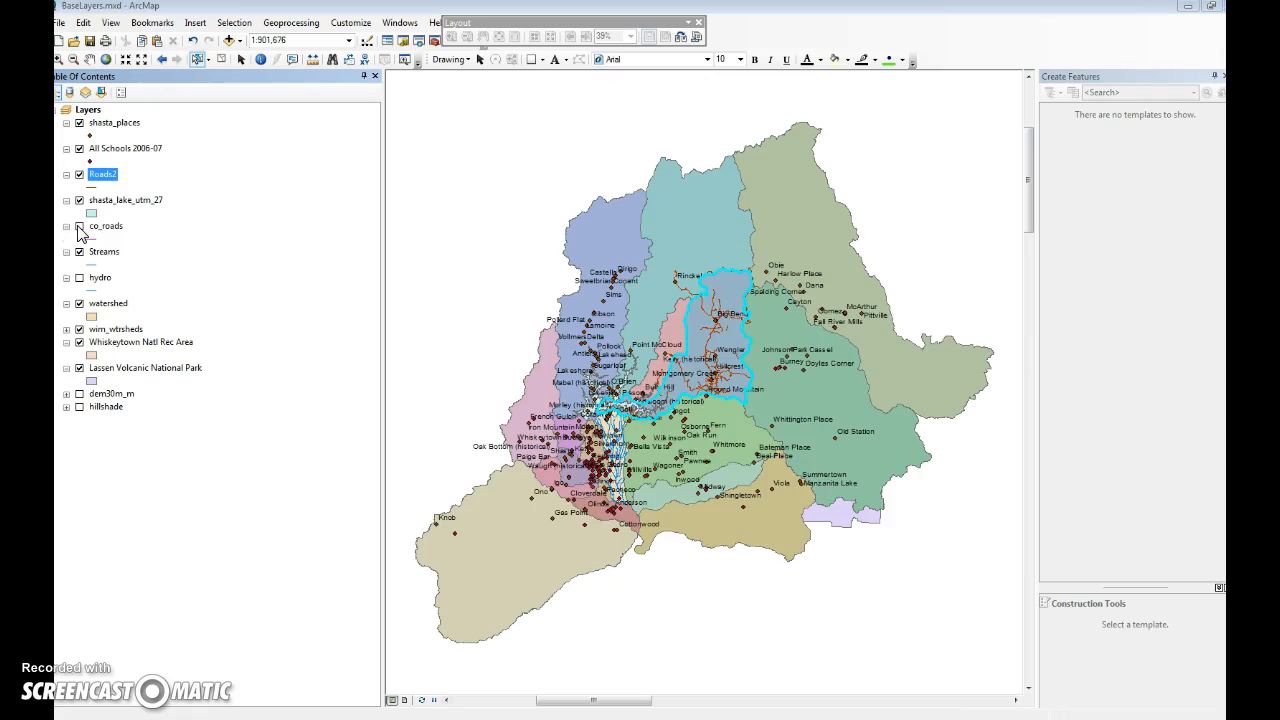
left_click(79, 343)
left_click(79, 330)
left_click(79, 304)
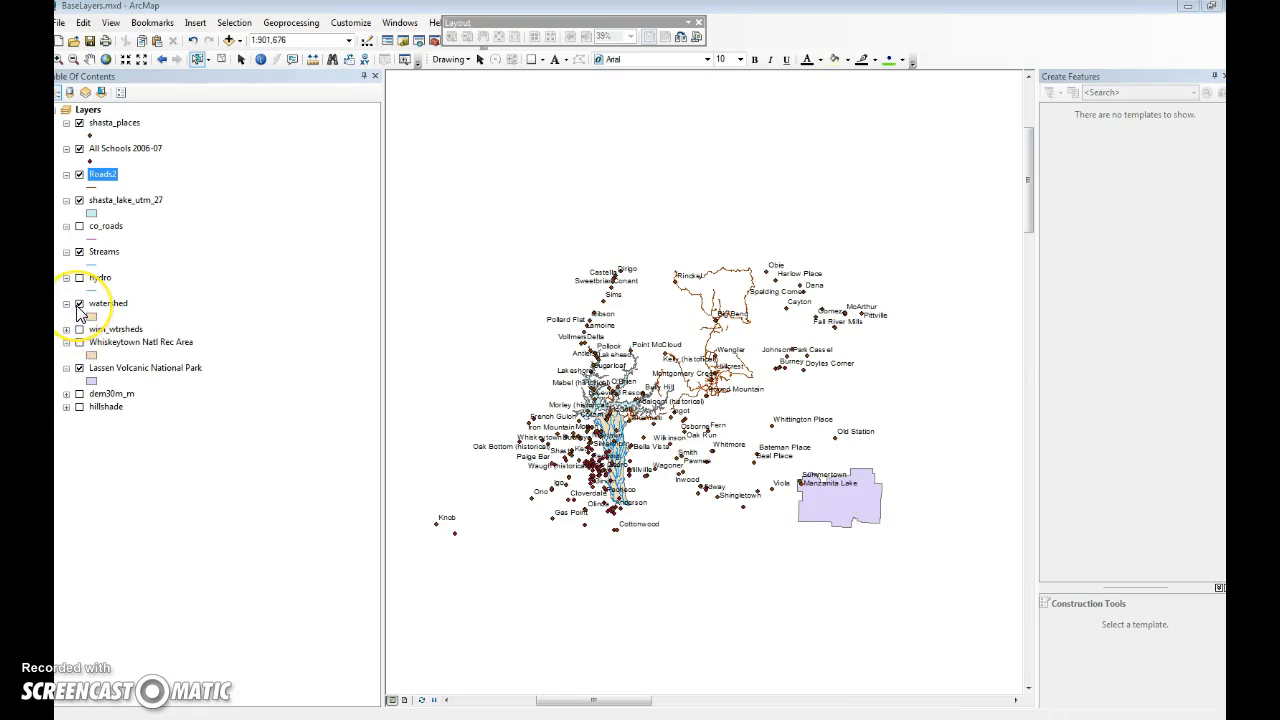
Step: Zoom to the watershed layer and hide the All Schools 2006-07 layer, keeping shasta_places displayed
right_click(100, 304)
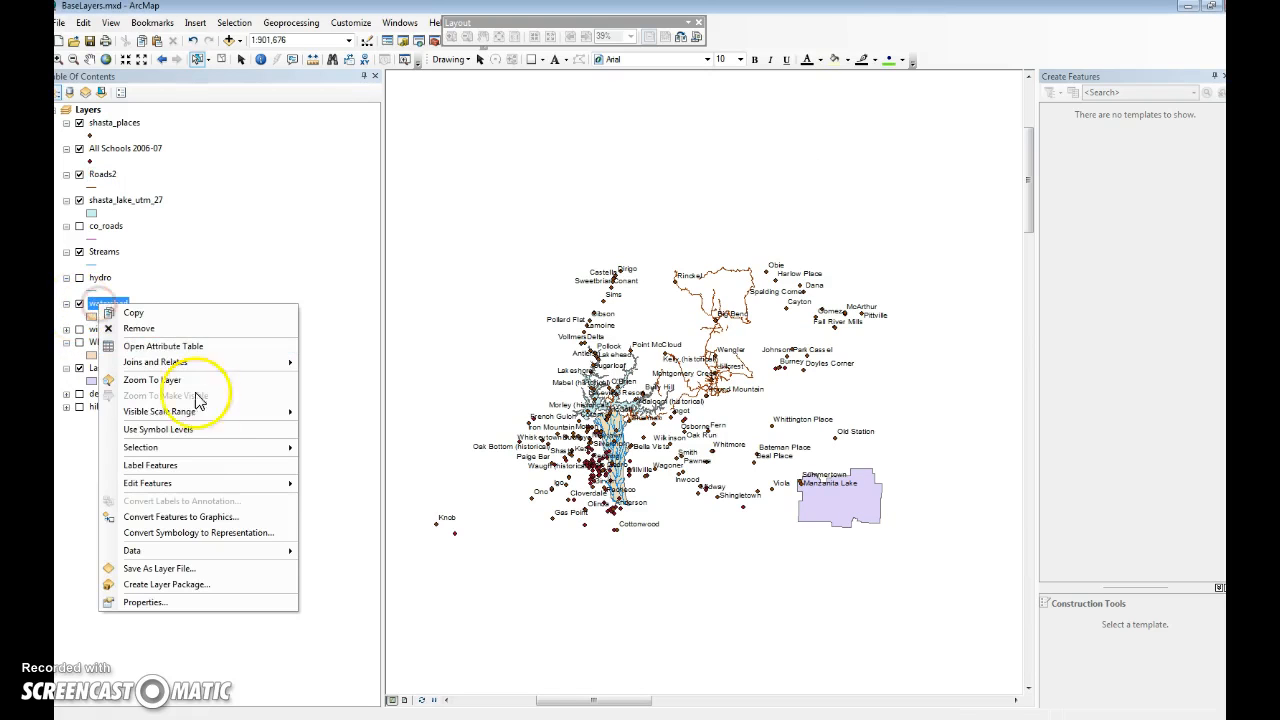
left_click(238, 447)
left_click(200, 379)
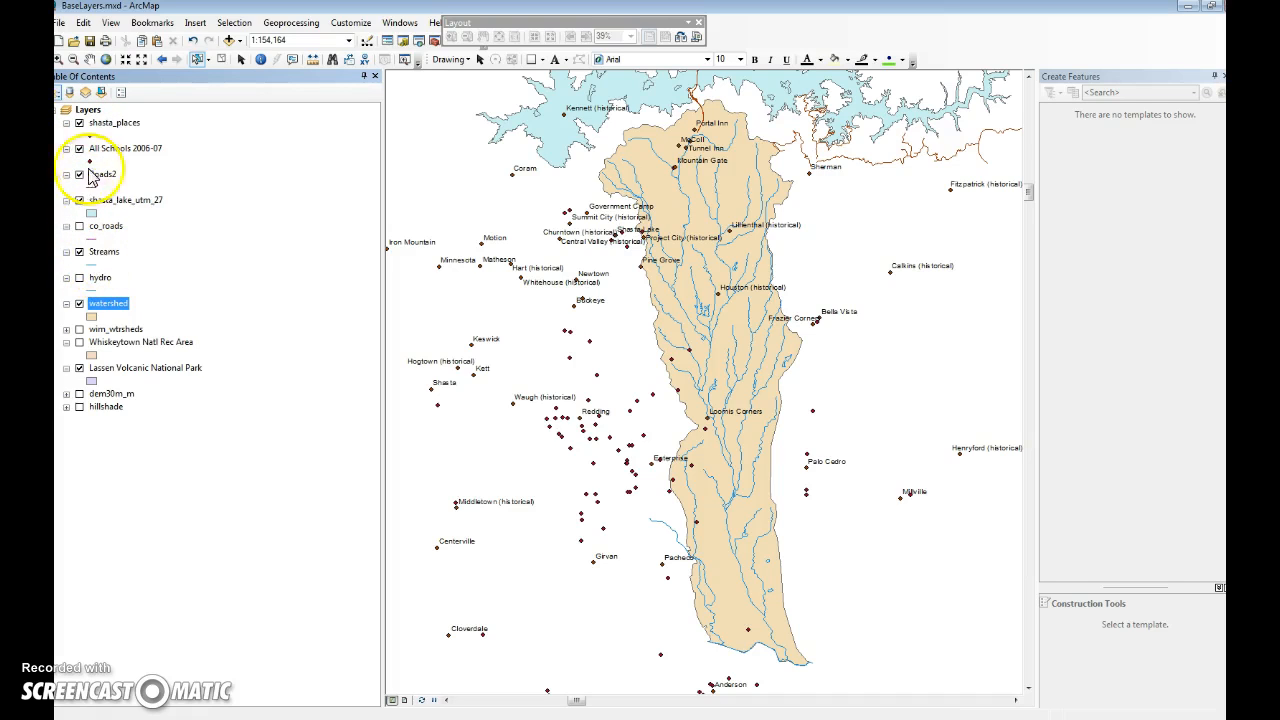
left_click(80, 123)
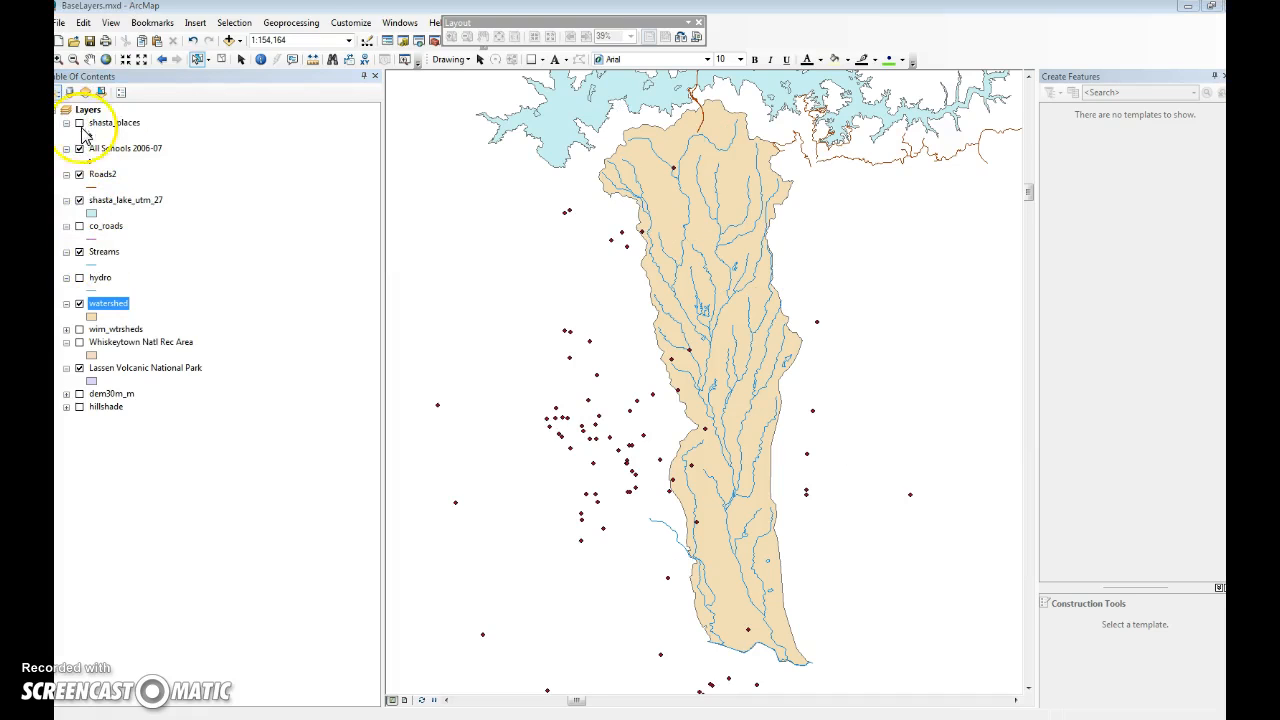
left_click(80, 149)
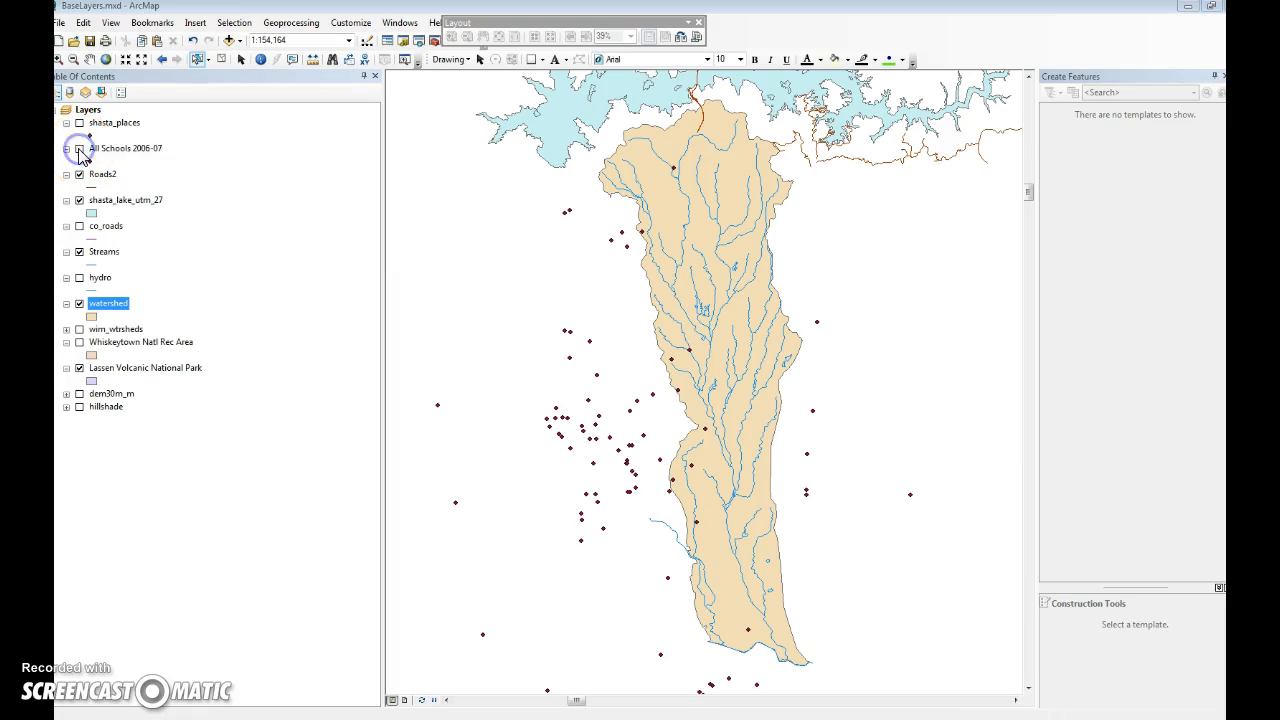
left_click(80, 123)
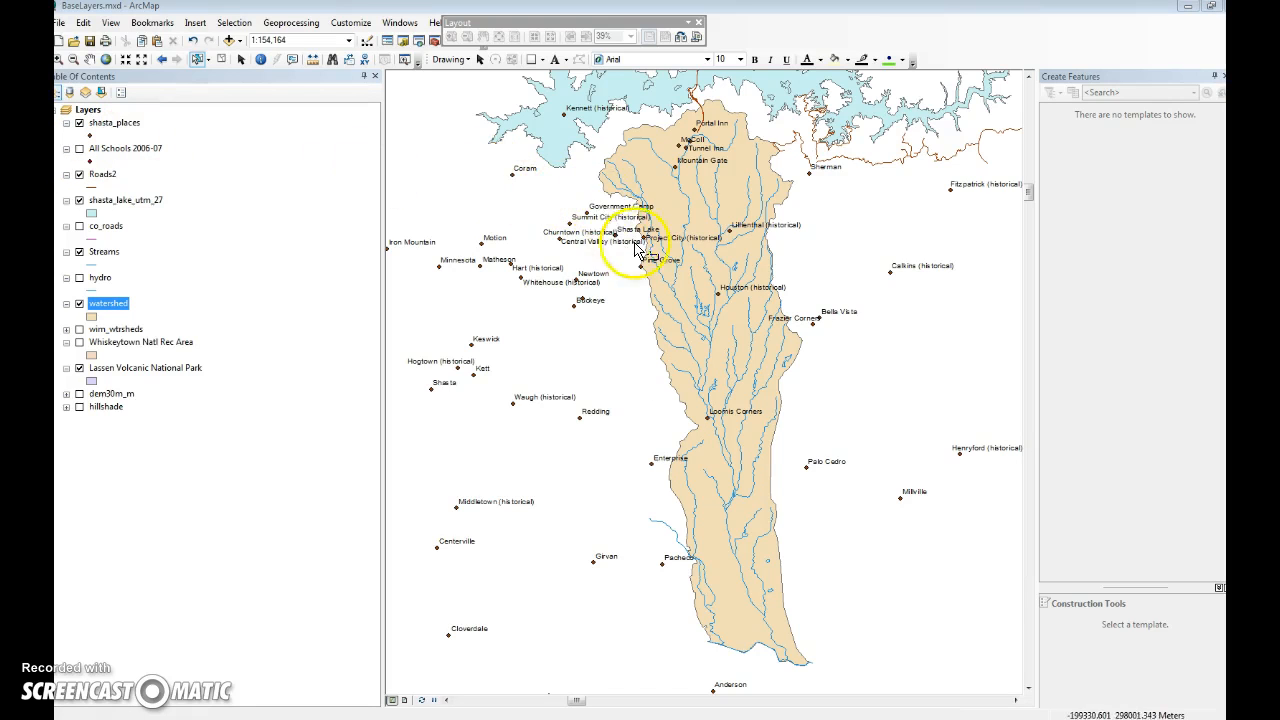
Step: Examine the columns and records in the shasta_places attribute table, closing it when done
right_click(117, 124)
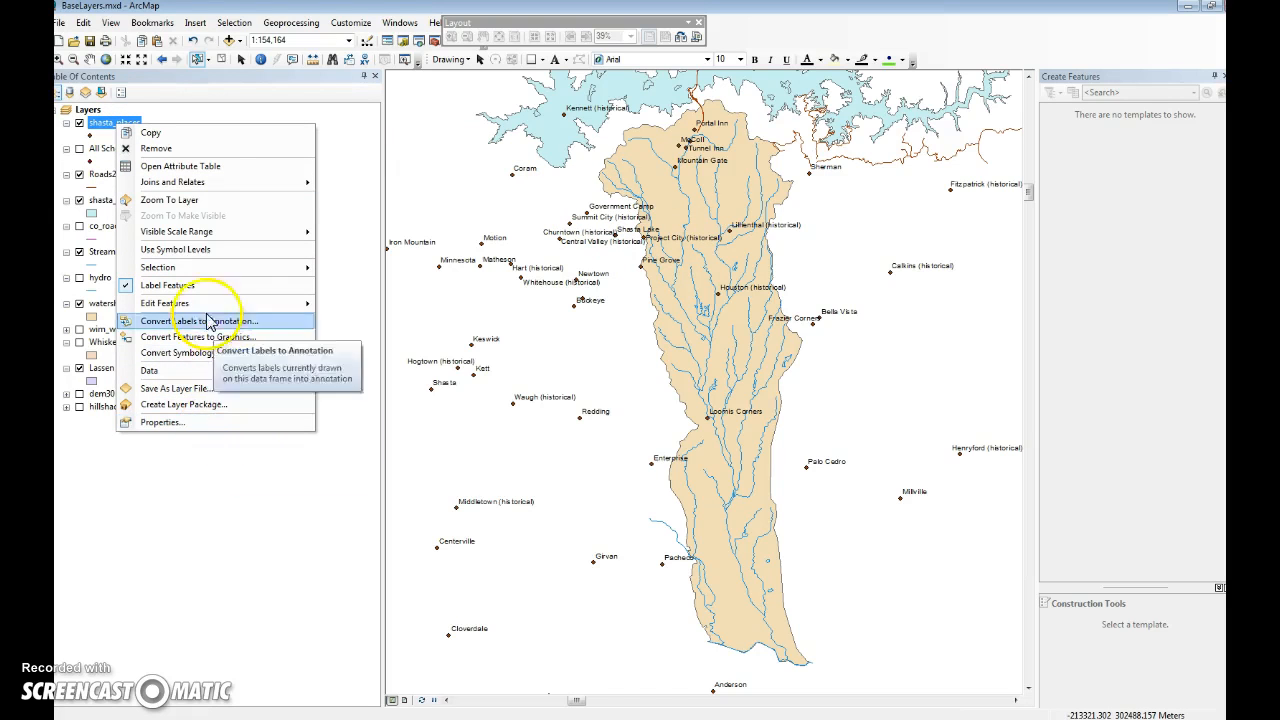
left_click(180, 167)
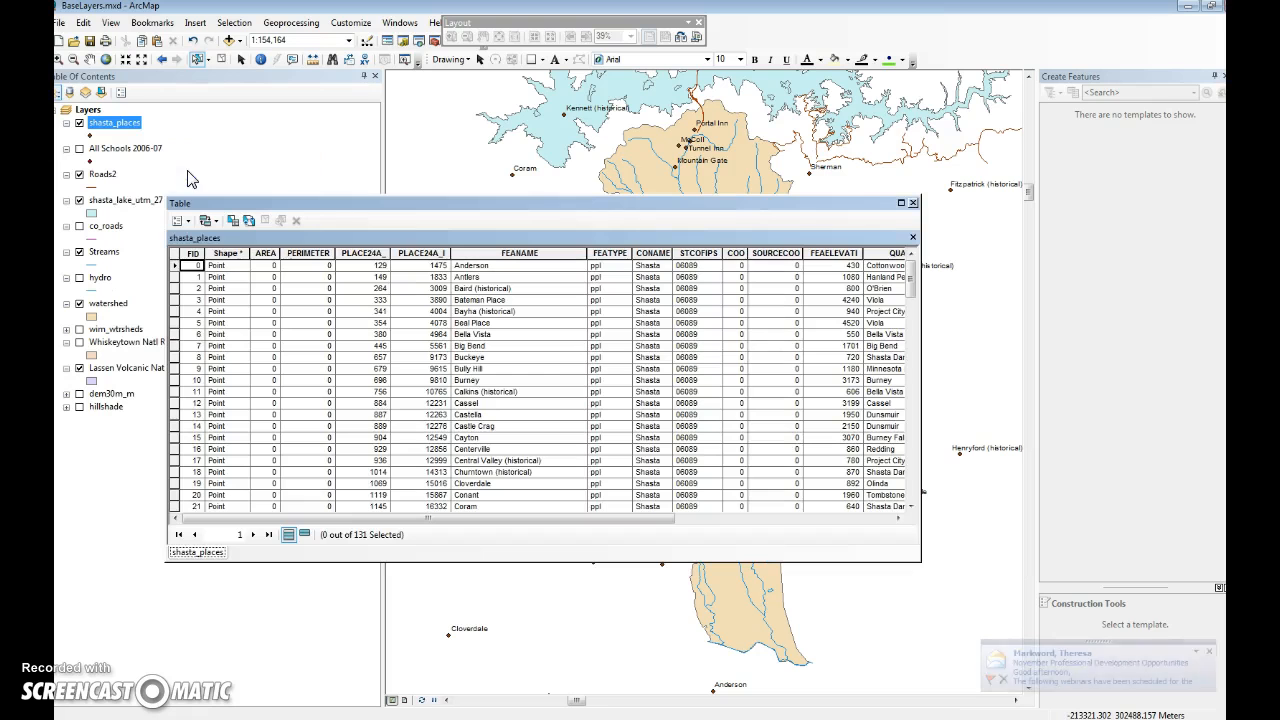
left_click_drag(305, 518, 525, 517)
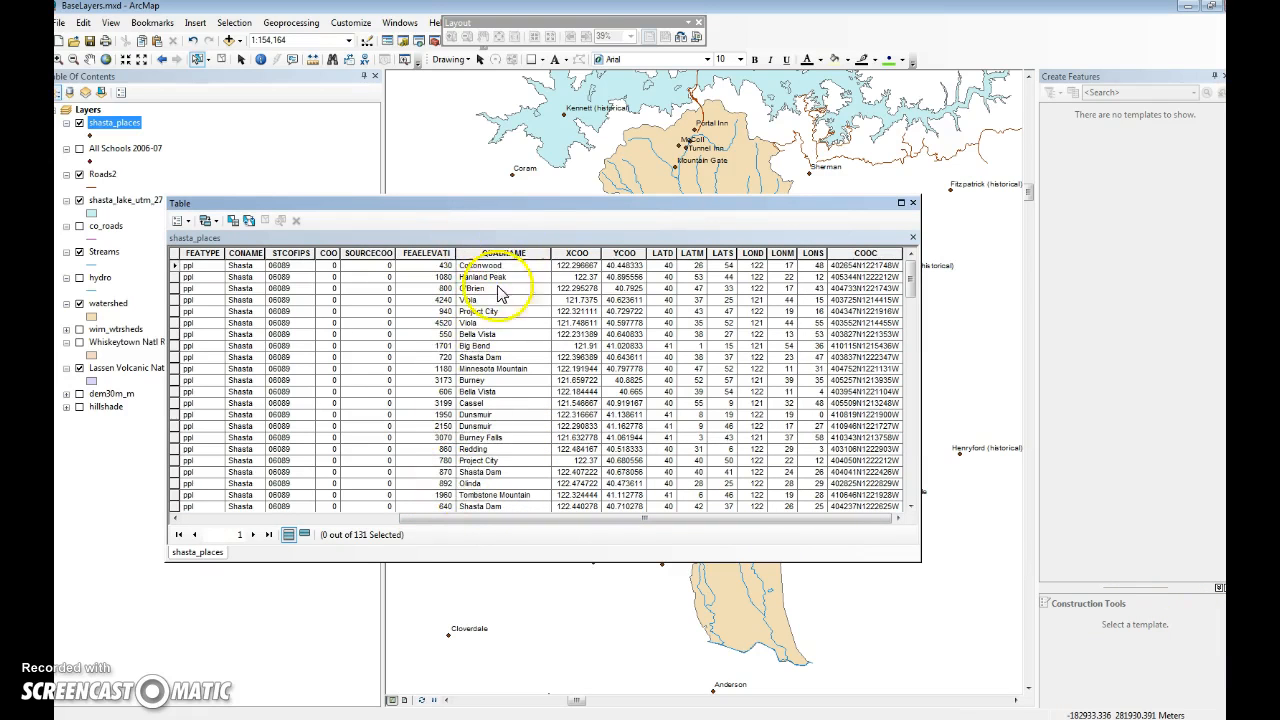
left_click_drag(466, 520, 373, 527)
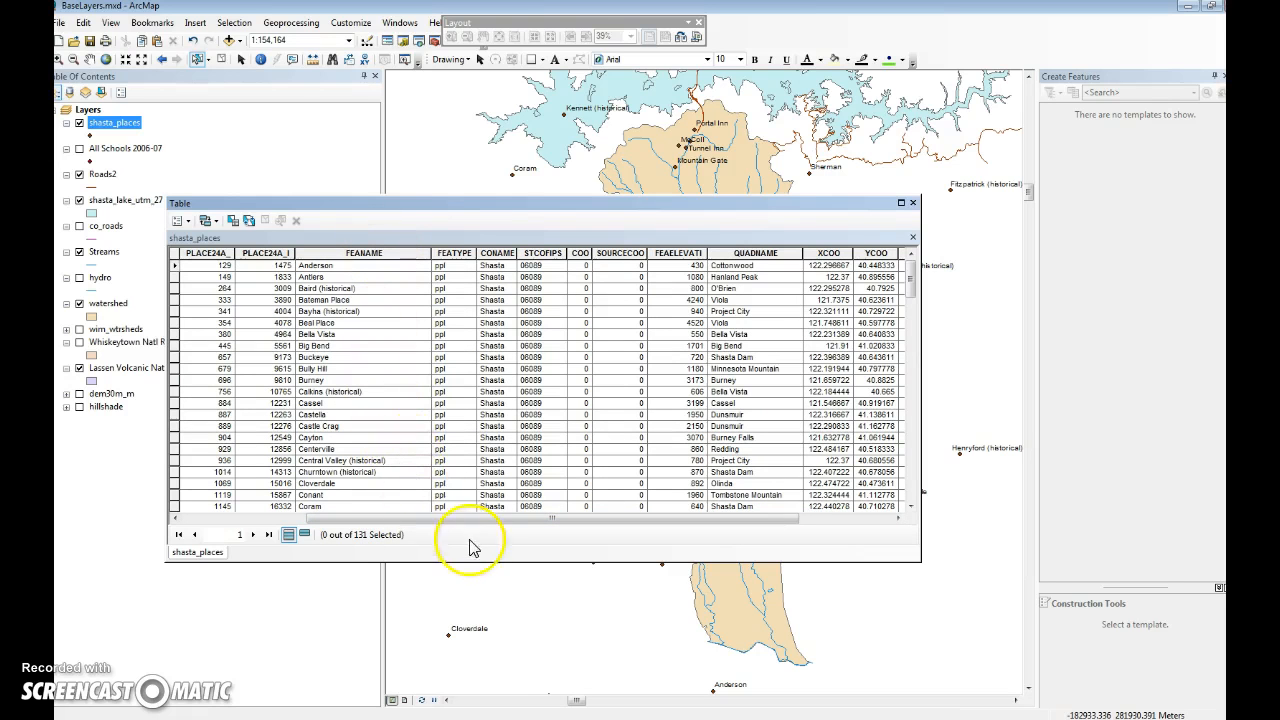
scroll(443, 371, "down", 15)
scroll(451, 378, "down", 20)
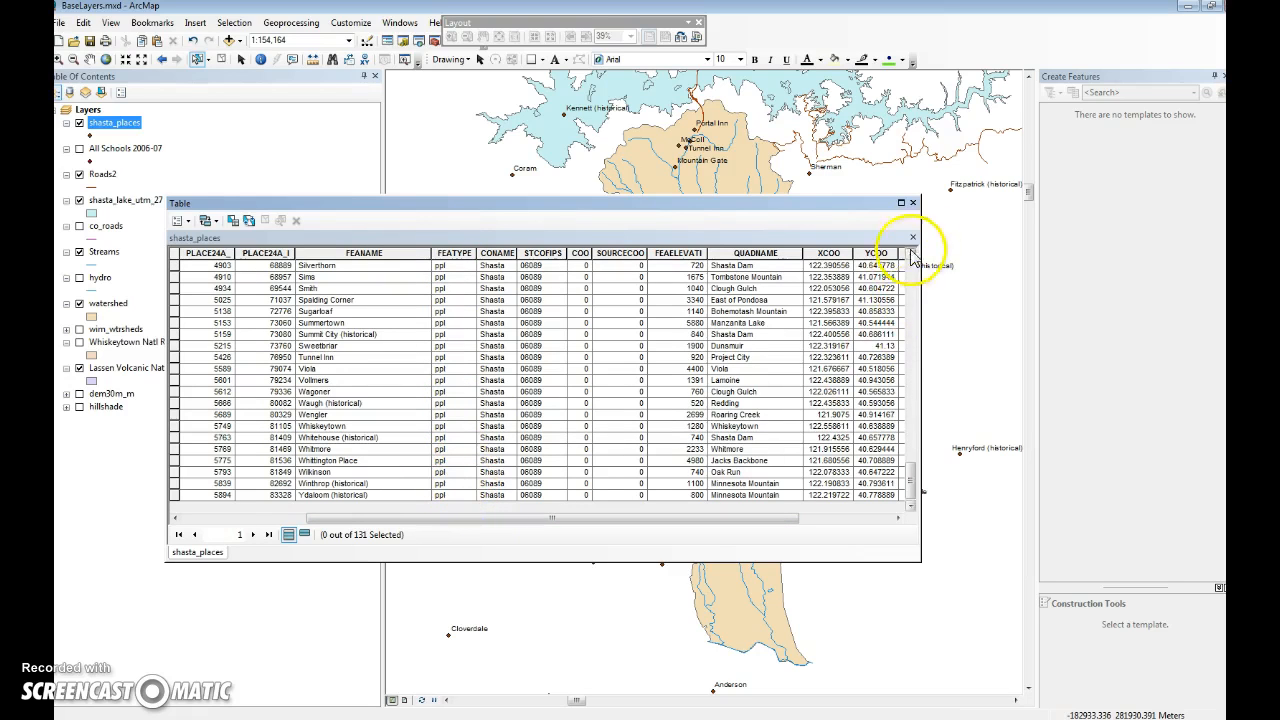
left_click(912, 203)
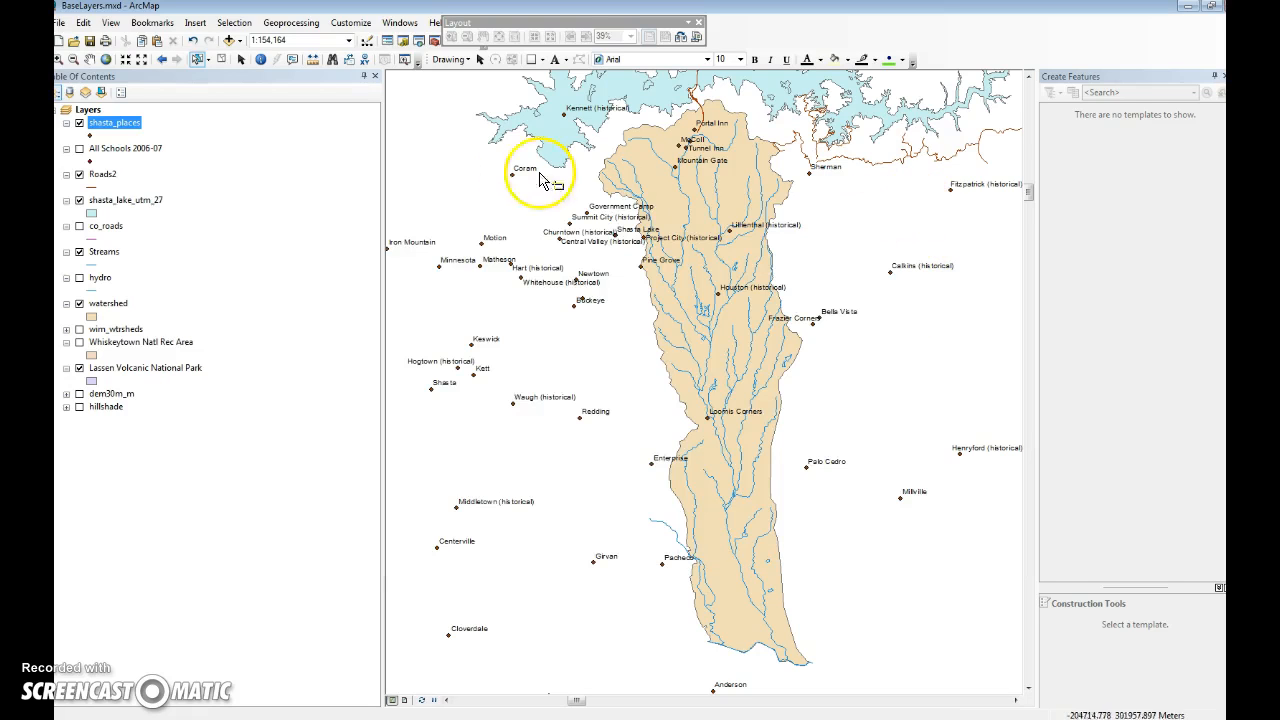
Step: Convert the shasta_places labels to annotation stored in the map and close the overflow annotation list
right_click(121, 122)
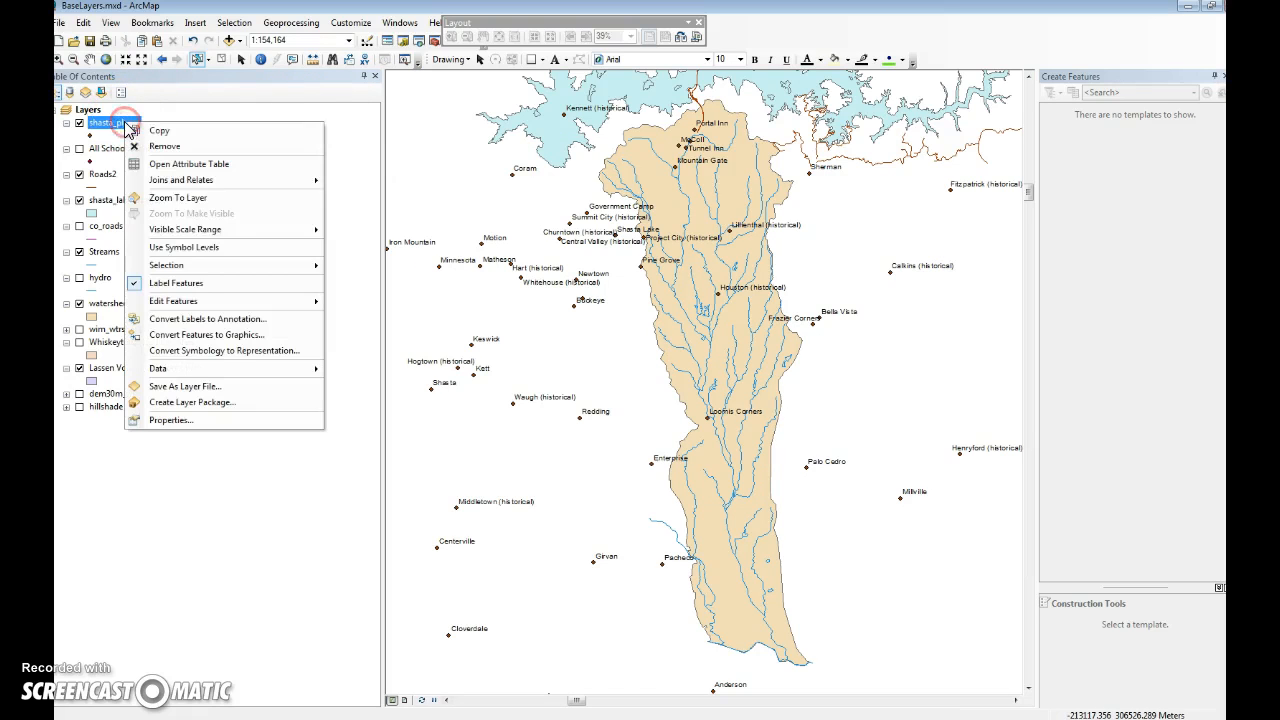
left_click(200, 320)
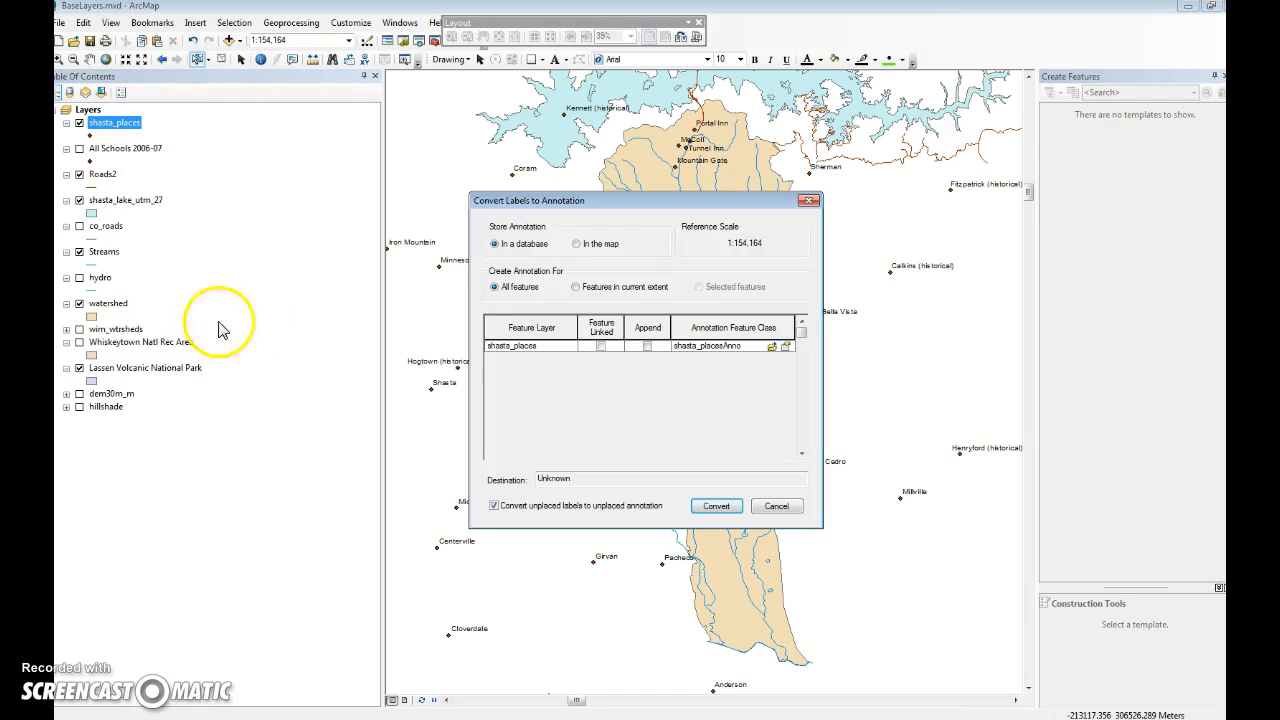
left_click(577, 244)
left_click(716, 505)
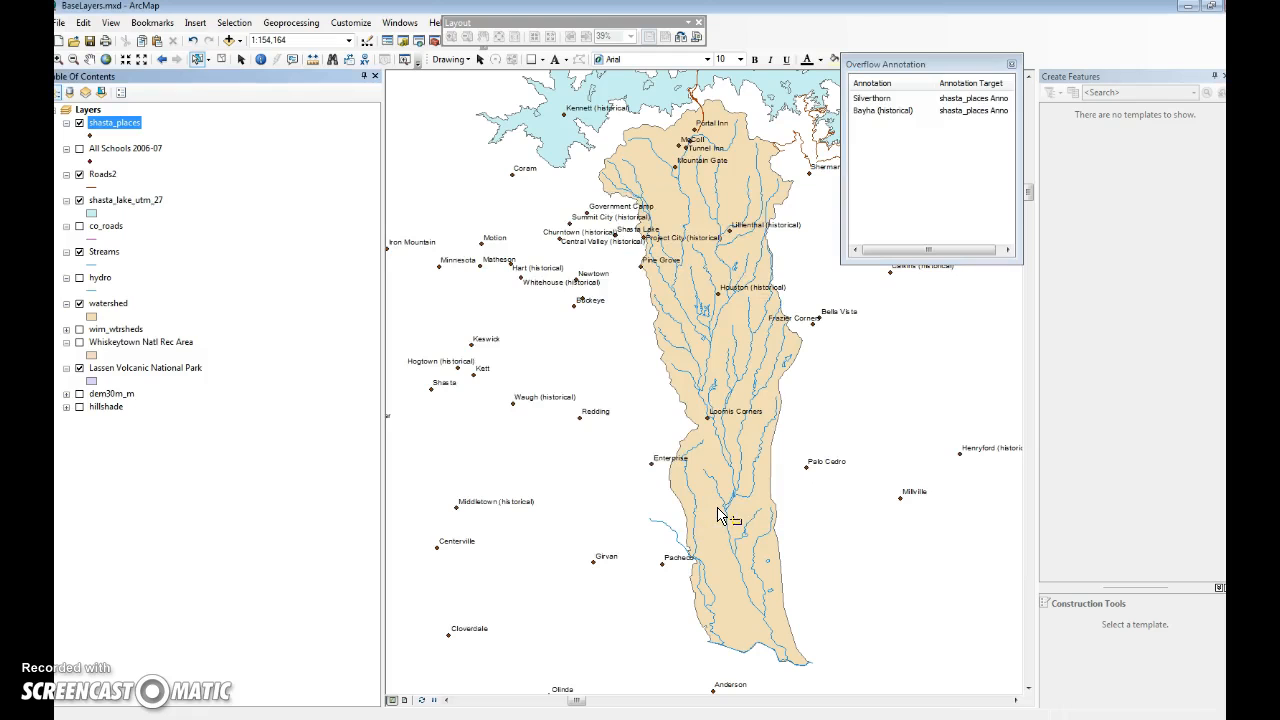
left_click(1011, 65)
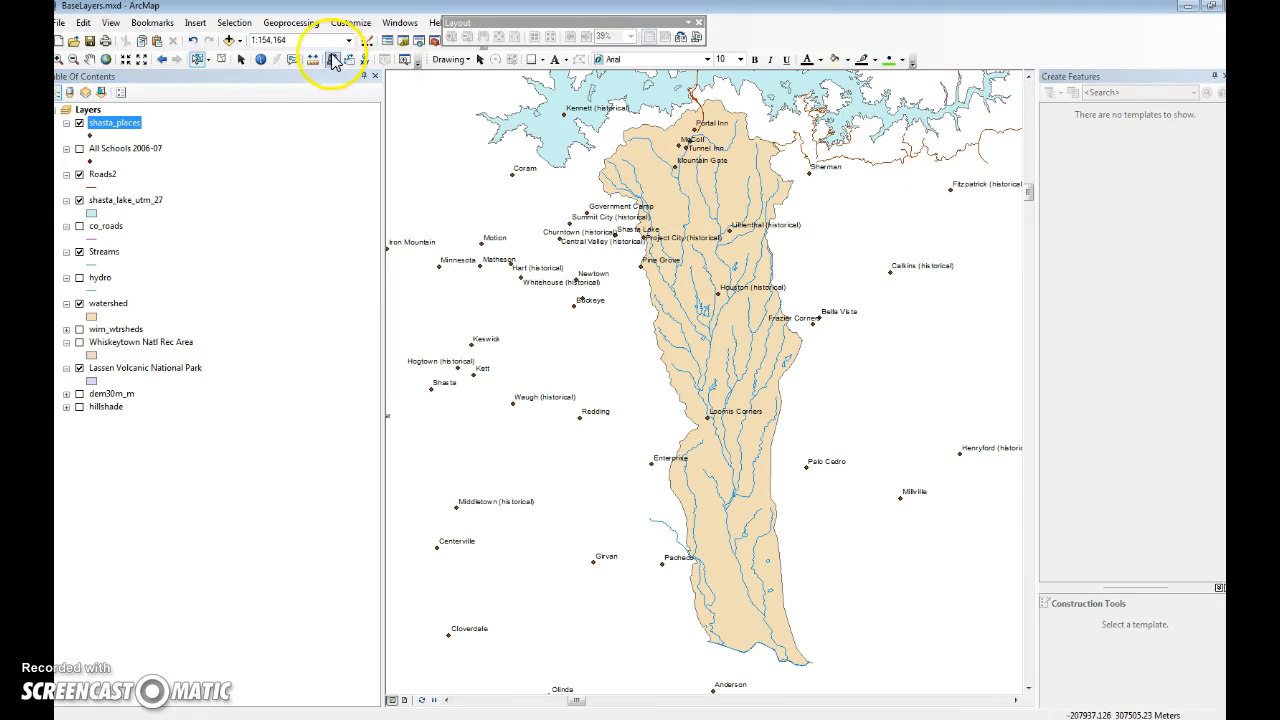
Step: Delete the Summit City, Project City, Houston and Lilienthal annotation labels from the map
left_click(240, 60)
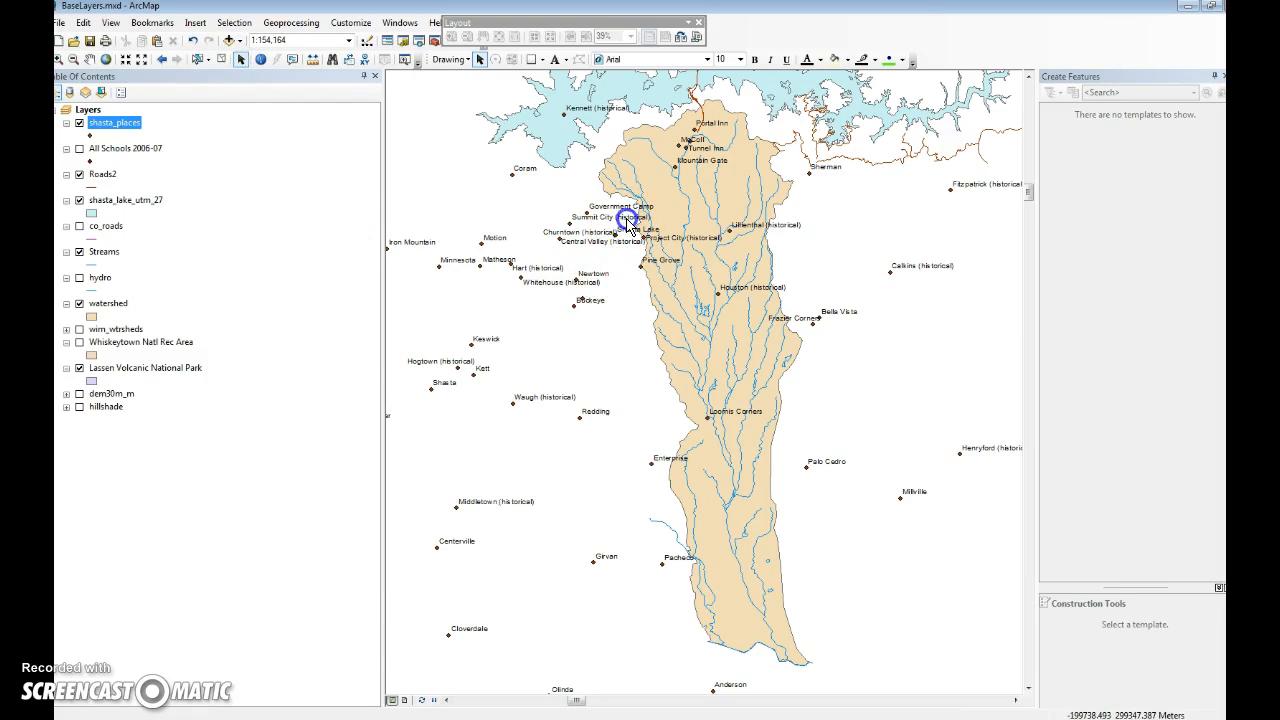
left_click_drag(627, 219, 640, 236)
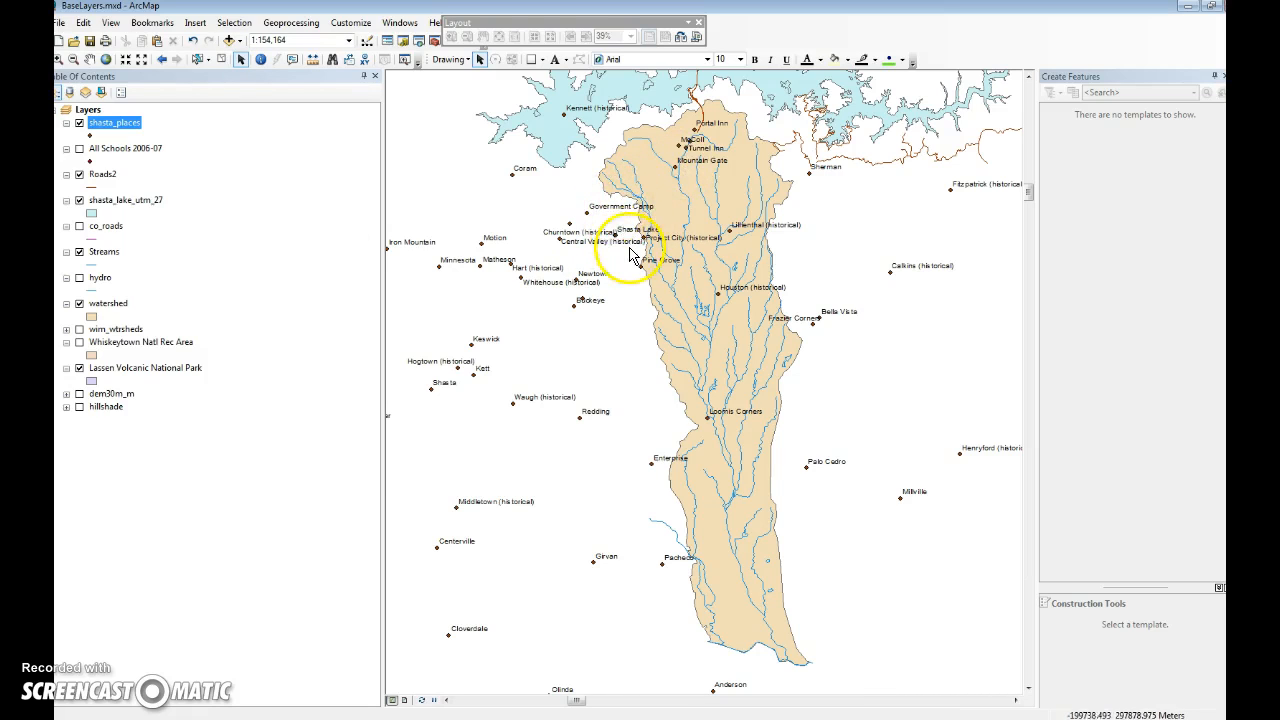
key("Delete")
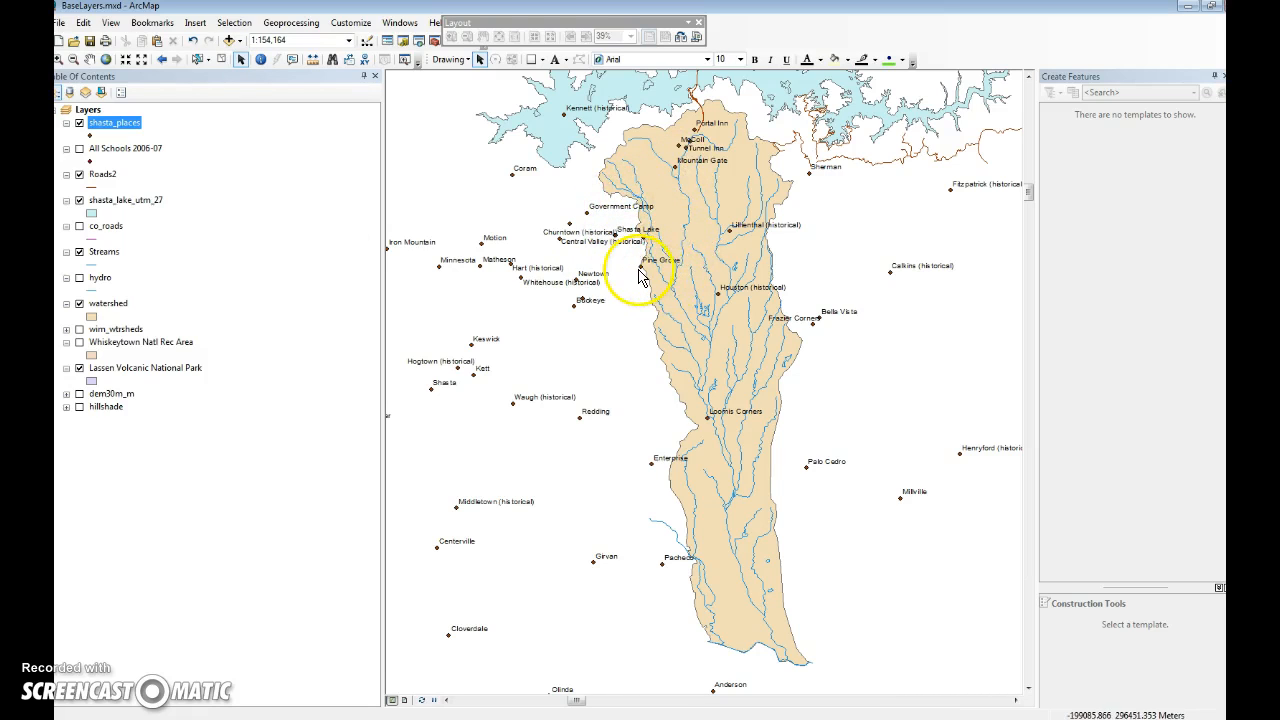
left_click_drag(748, 290, 772, 230)
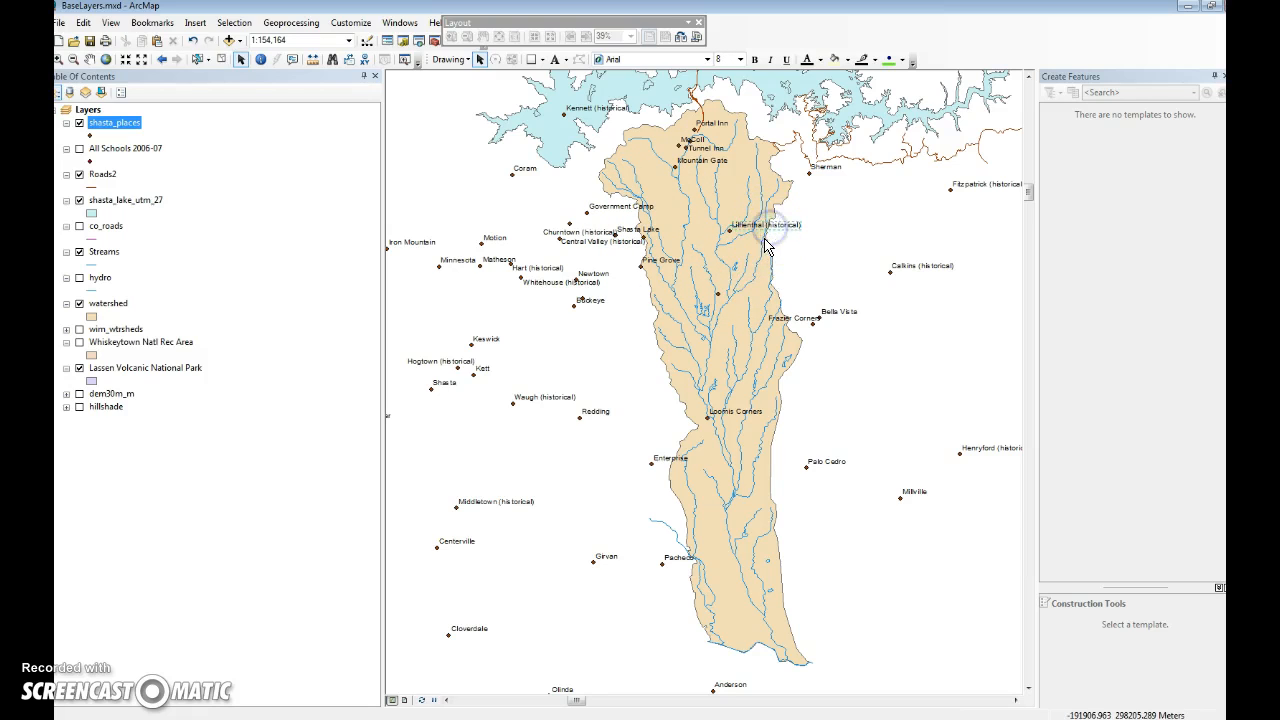
Step: Move the Frazier Corners label outside the watershed and shift the Shasta Lake and Pine Grove labels farther inside it
left_click(800, 322)
left_click_drag(800, 322, 836, 297)
left_click(631, 235)
left_click_drag(631, 235, 660, 230)
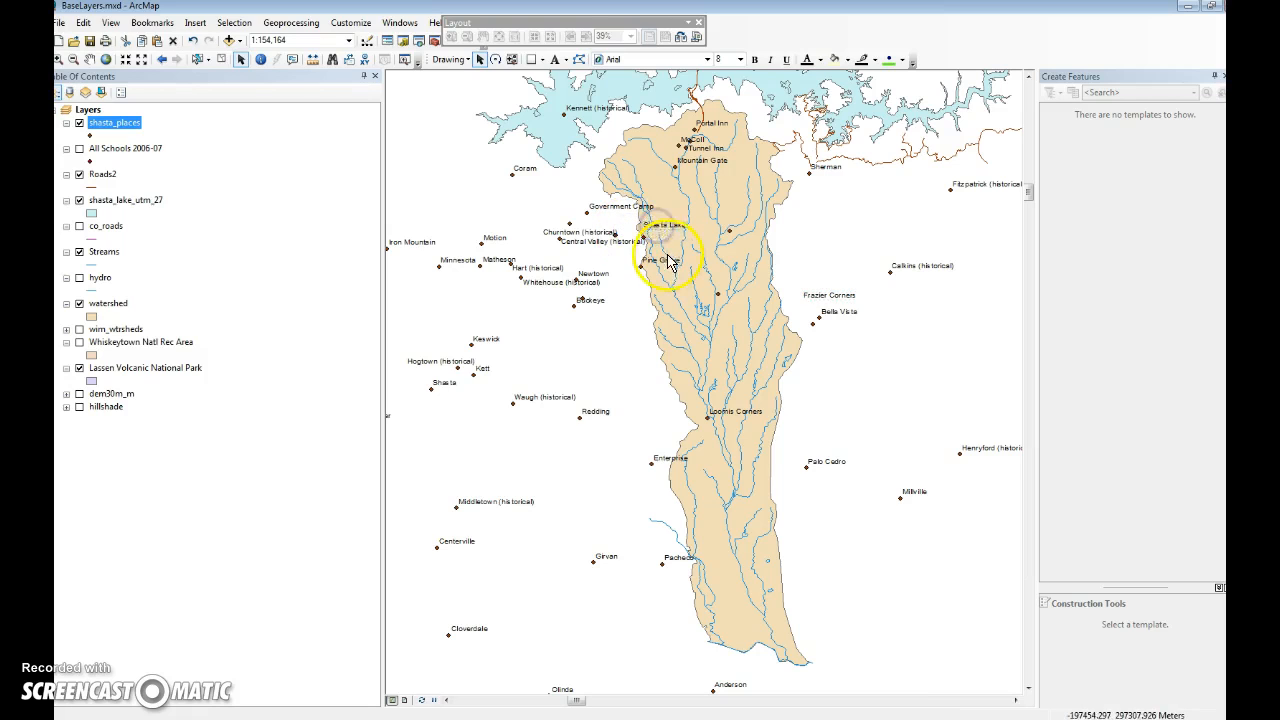
left_click_drag(662, 268, 662, 268)
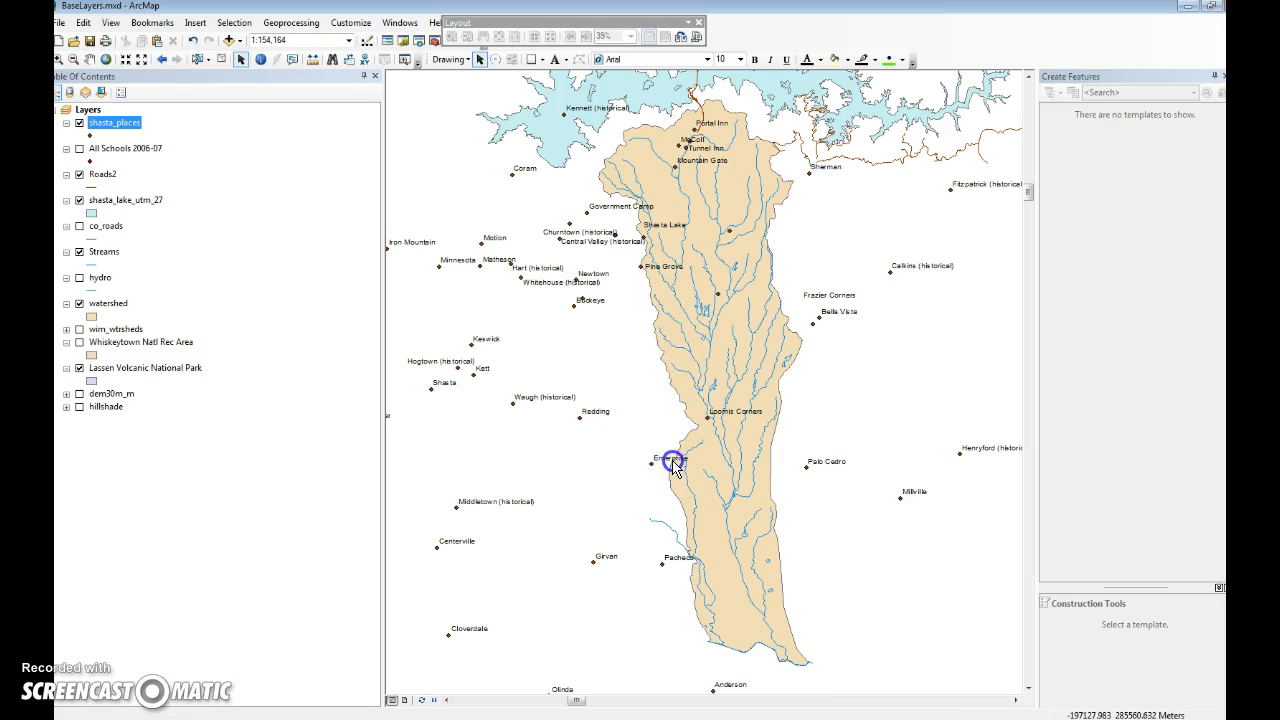
Step: Move the Enterprise and Pacheco labels outside the watershed's western edge
left_click_drag(670, 458, 650, 464)
left_click(678, 560)
double_click(677, 561)
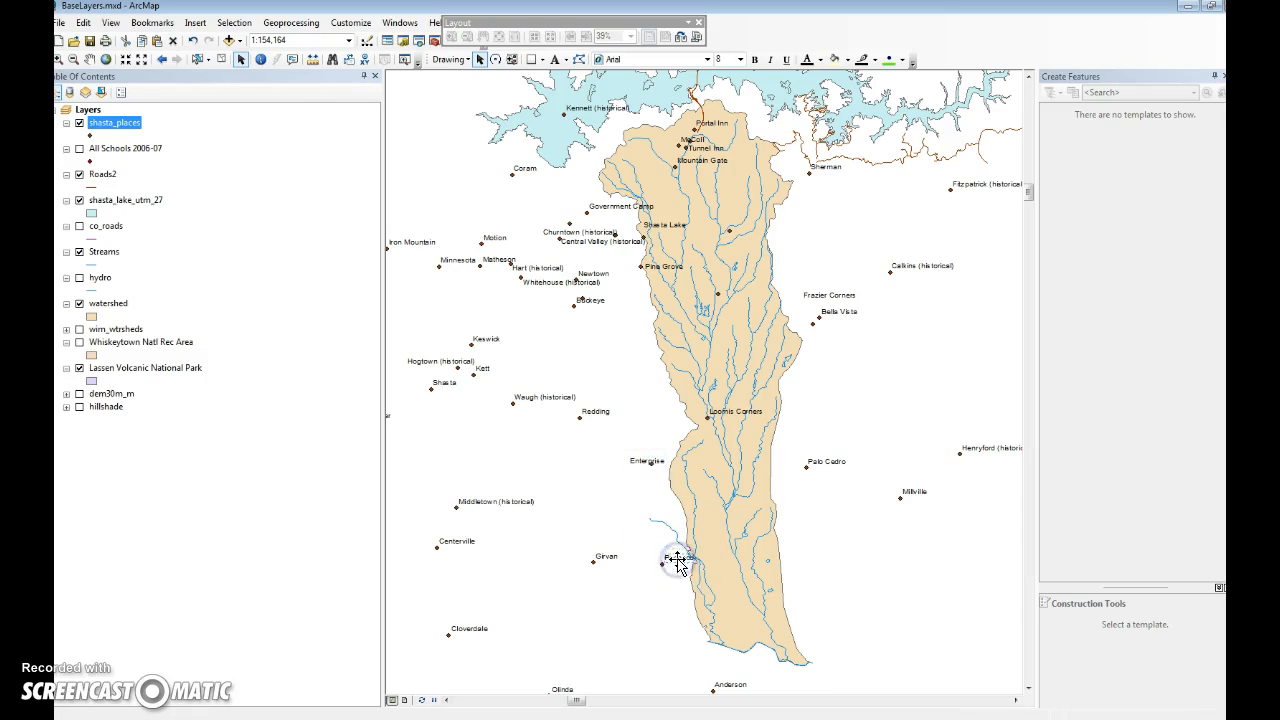
left_click(693, 487)
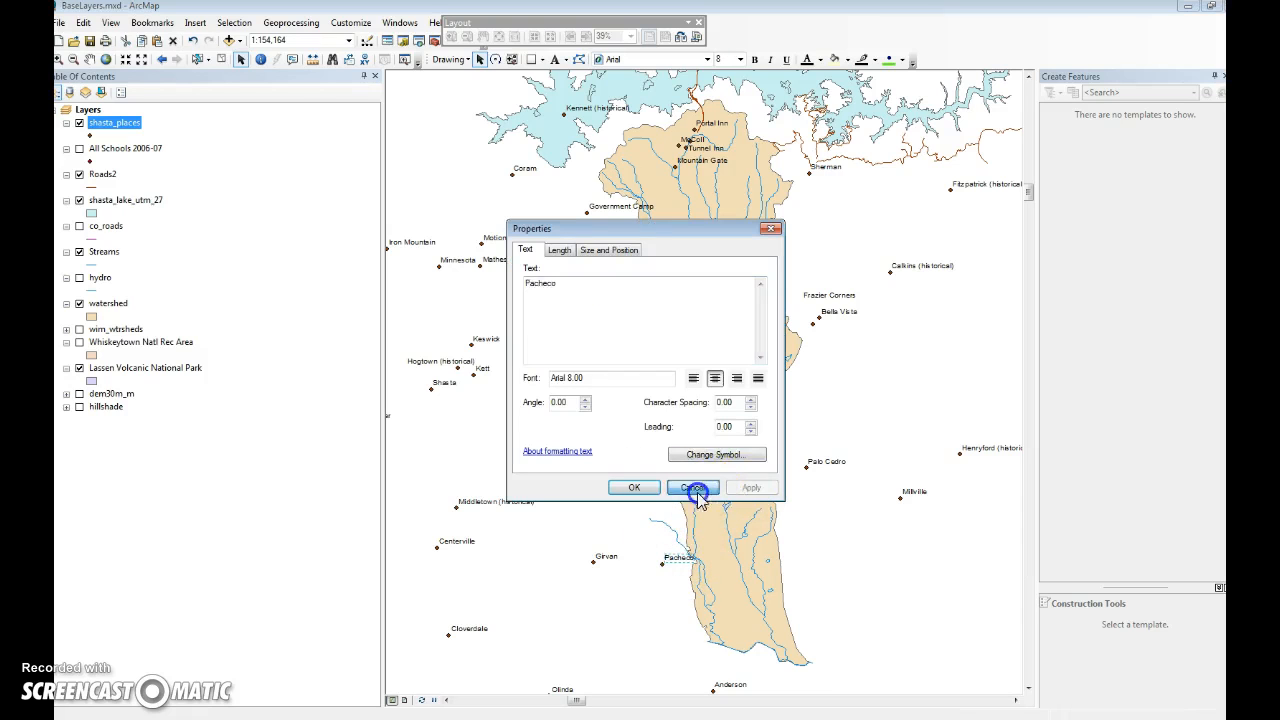
left_click(680, 568)
left_click_drag(681, 570, 653, 590)
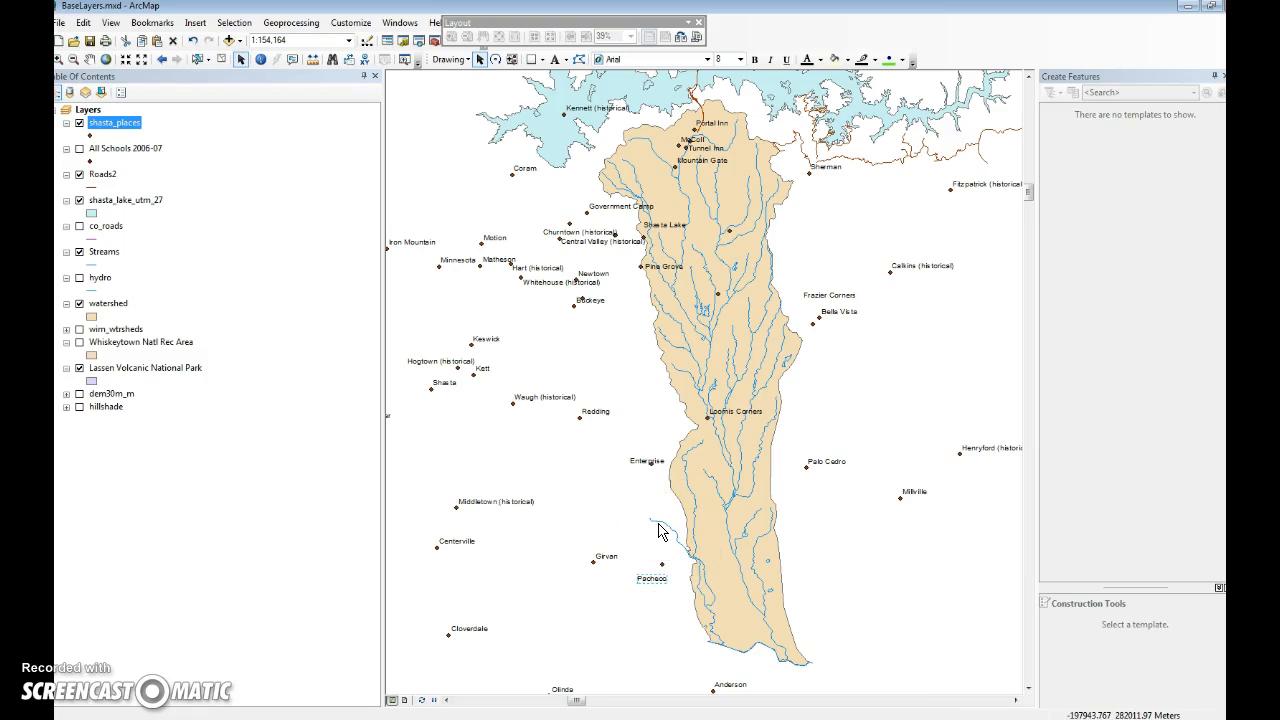
Step: Display the co_roads layer and clear the selected features
left_click(80, 227)
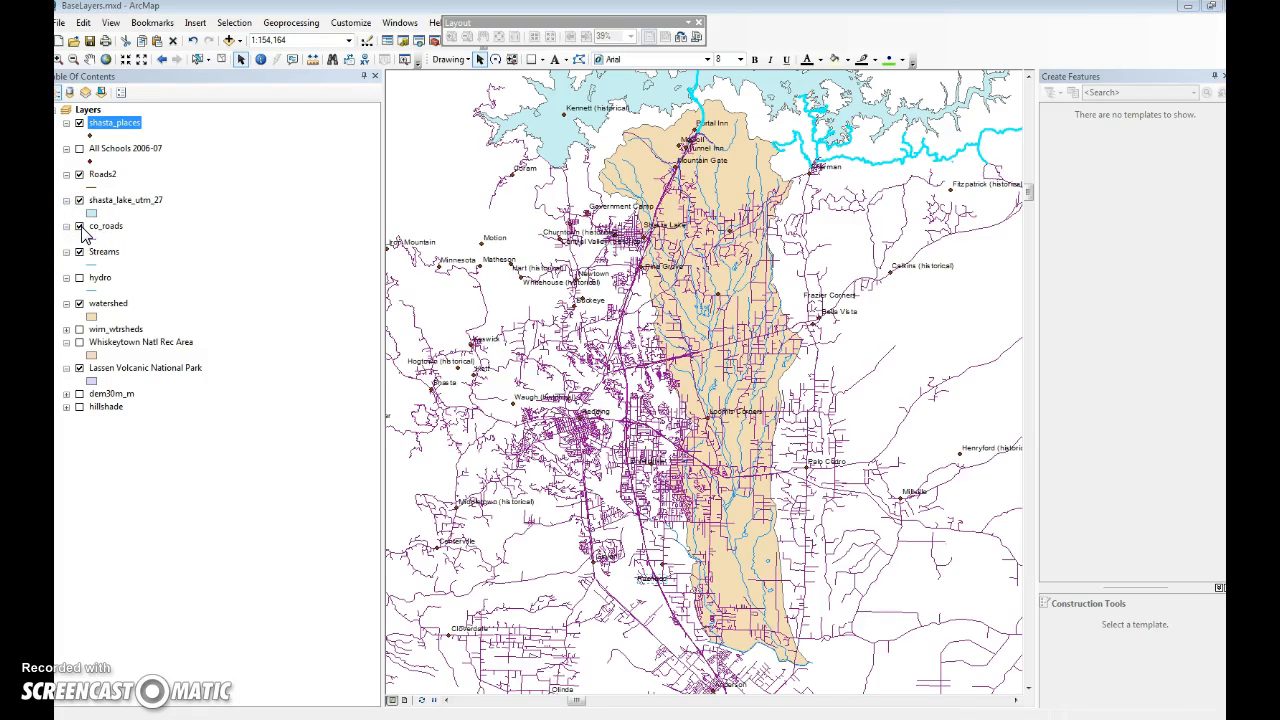
left_click(224, 59)
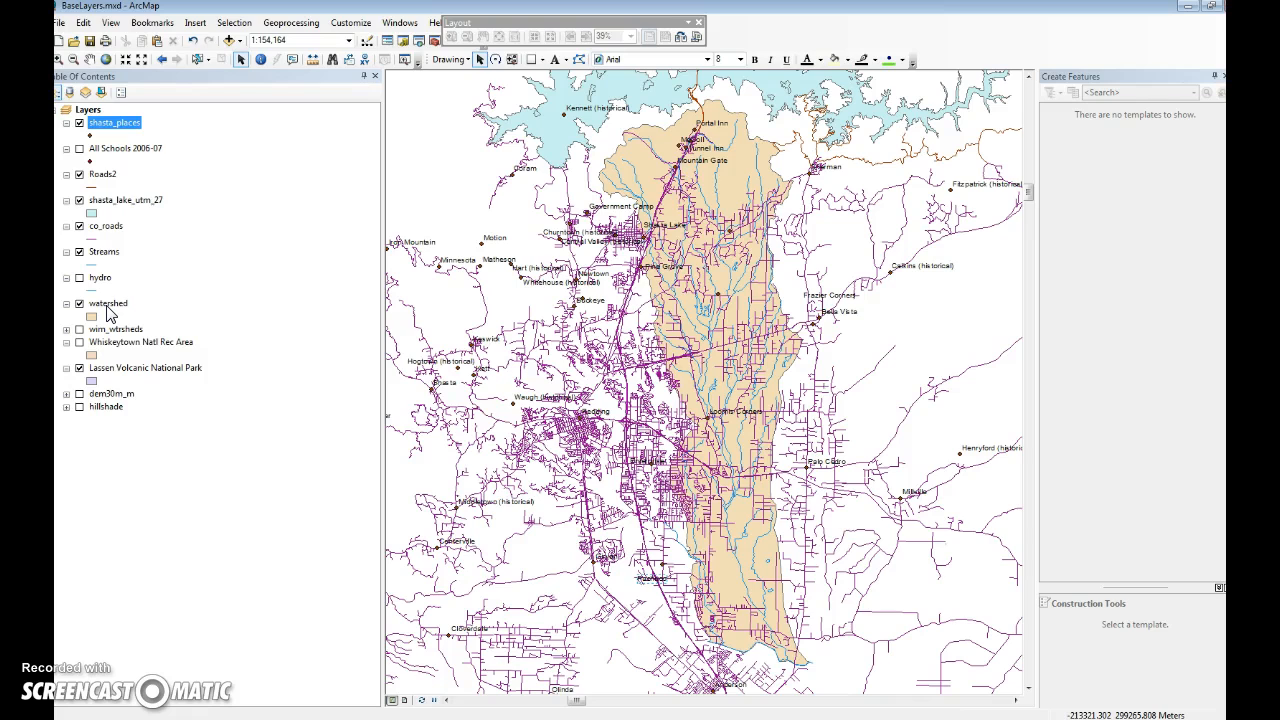
Step: Set the Layers data frame to clip to shape, using the outline of the watershed layer's features
right_click(90, 110)
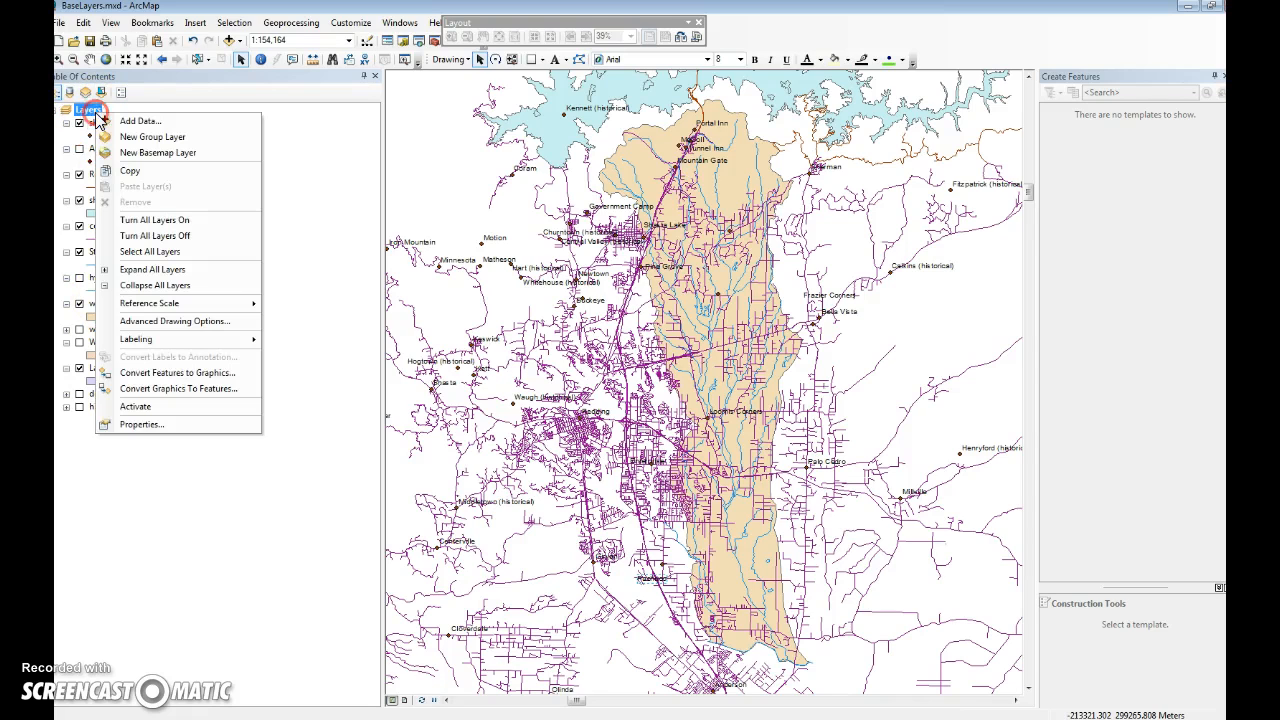
left_click(175, 425)
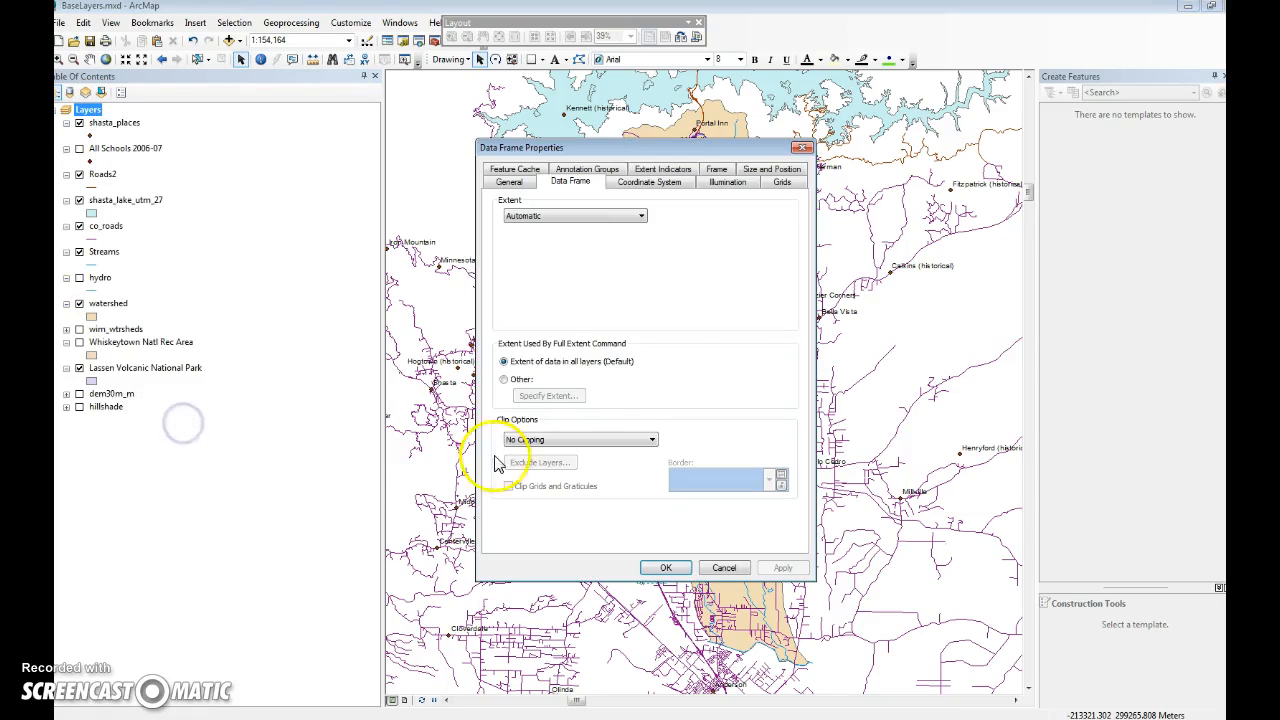
left_click(528, 440)
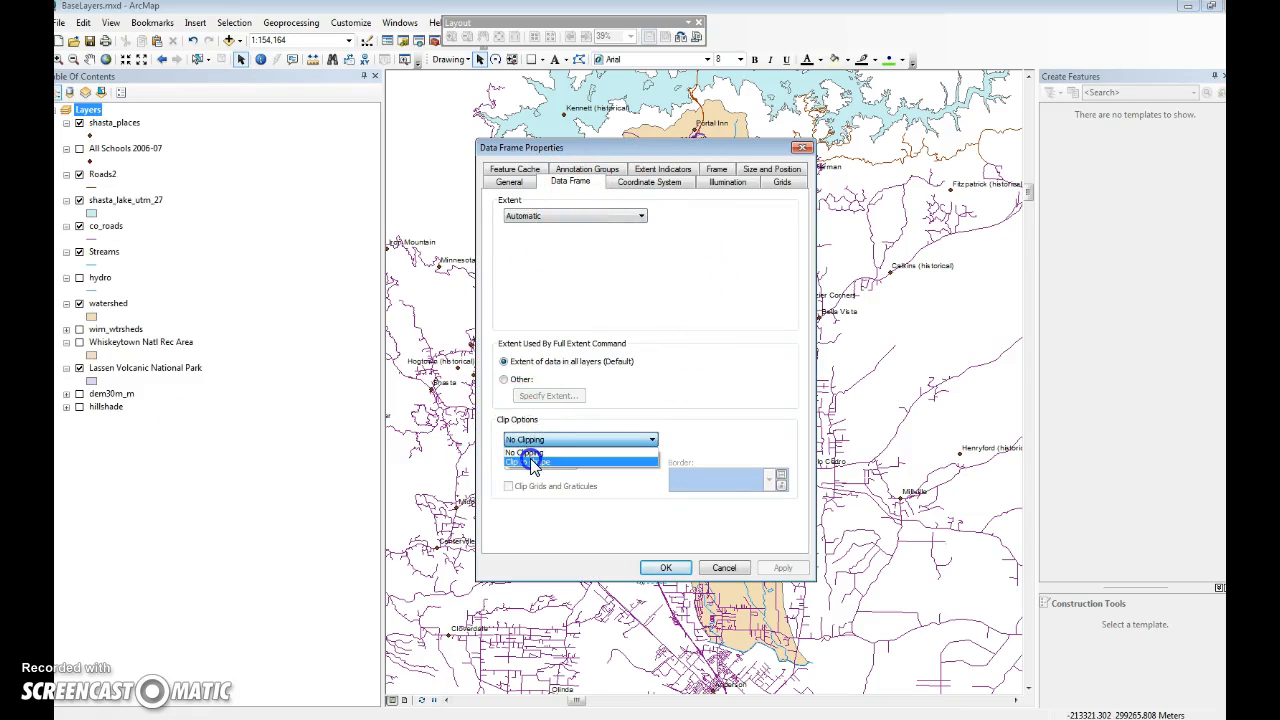
left_click(531, 462)
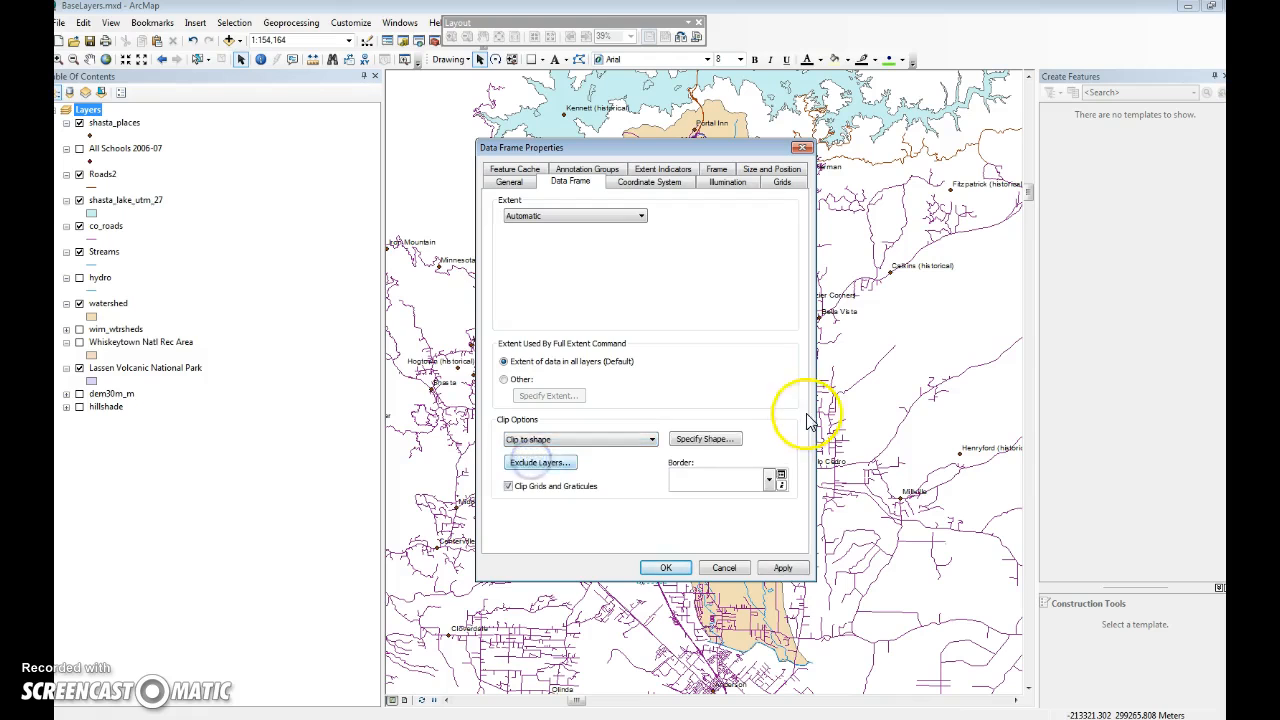
left_click(697, 439)
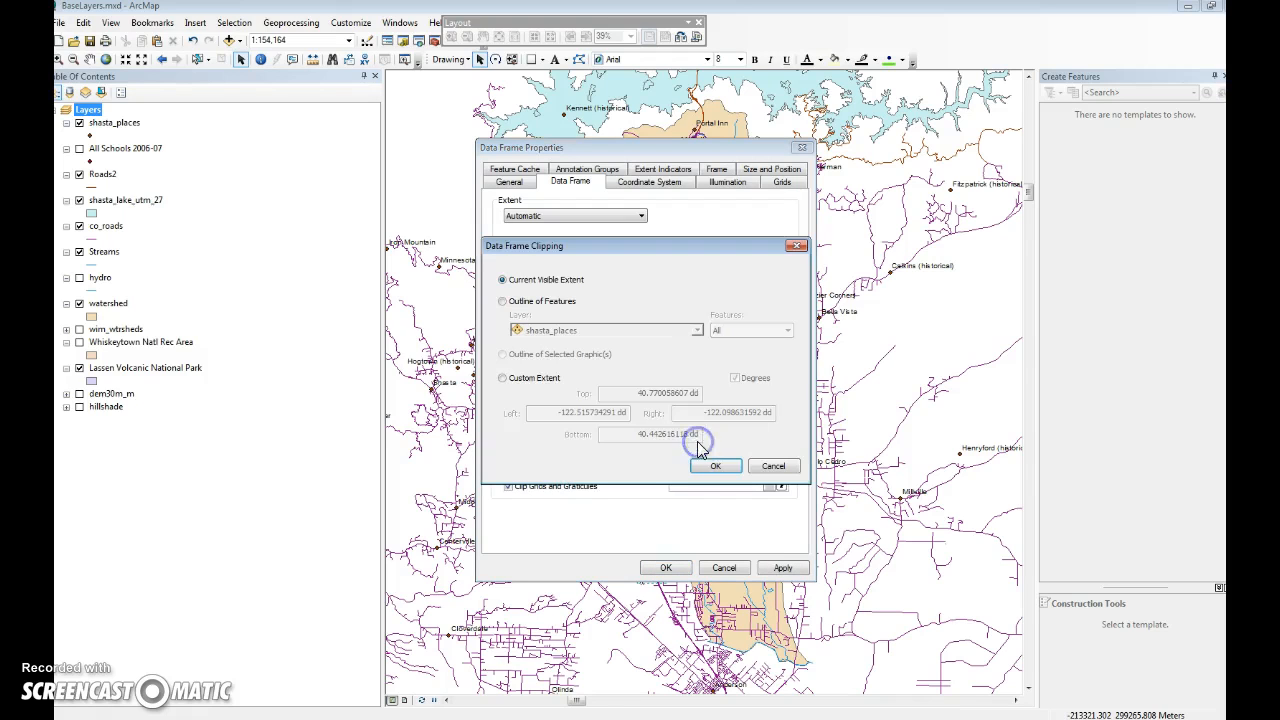
left_click(503, 302)
left_click(634, 330)
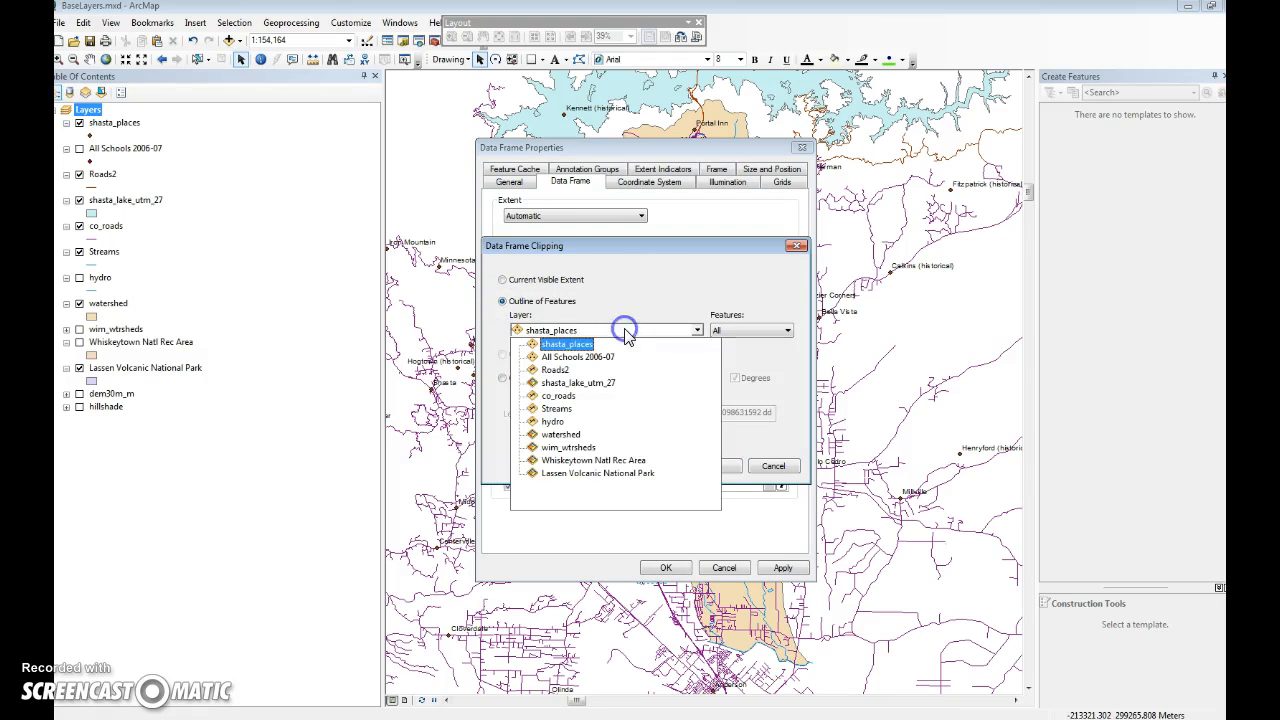
left_click(560, 434)
left_click(715, 466)
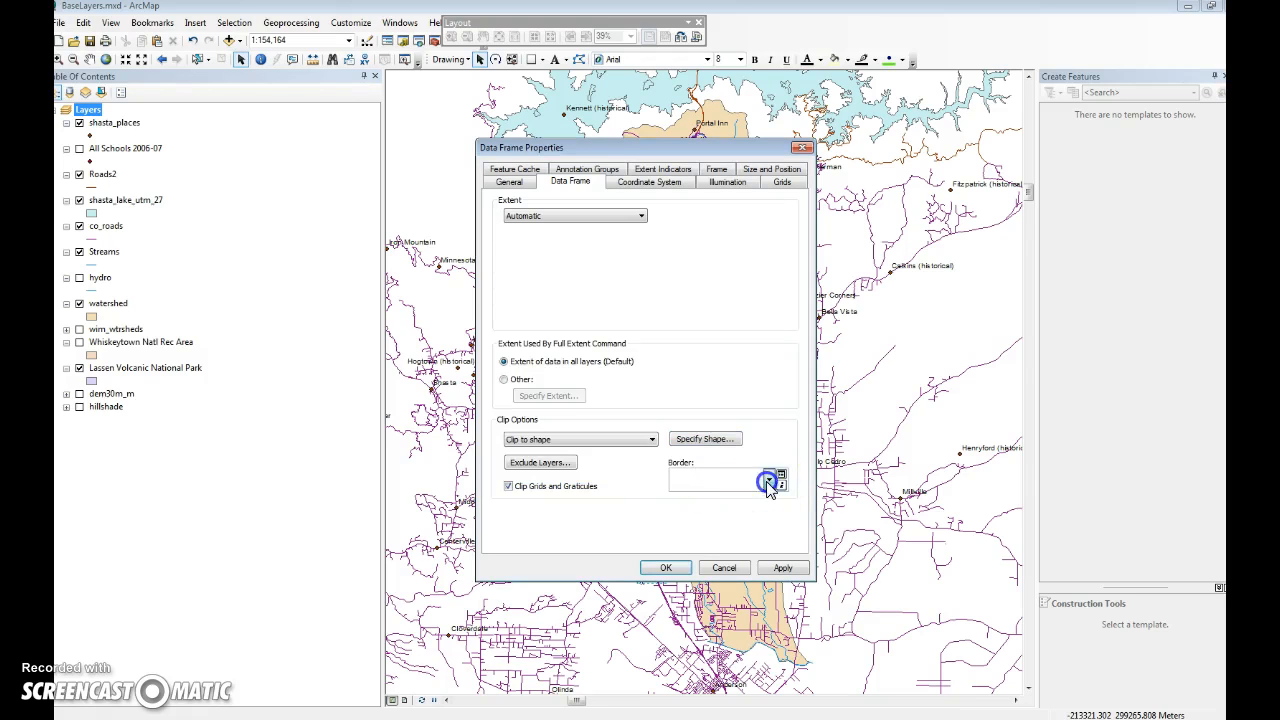
Step: Give the data frame clip shape a solid black border and apply the clipping
left_click(768, 483)
left_click(716, 558)
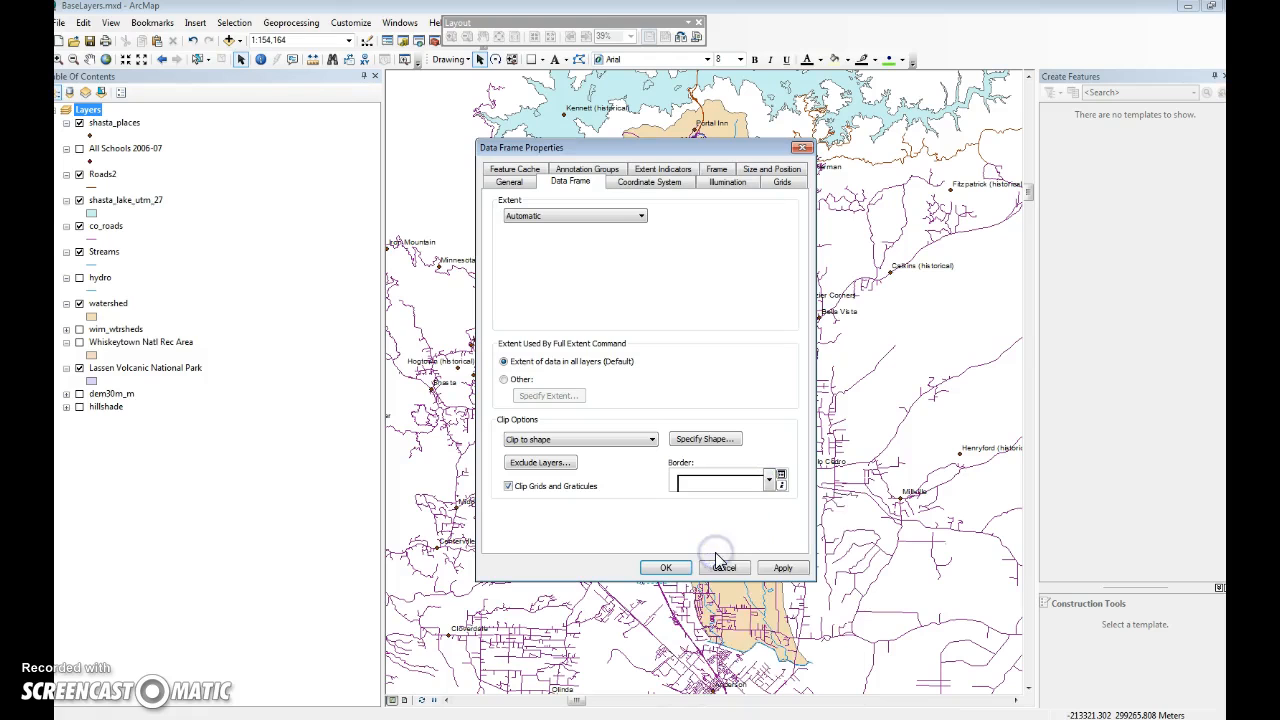
left_click(778, 568)
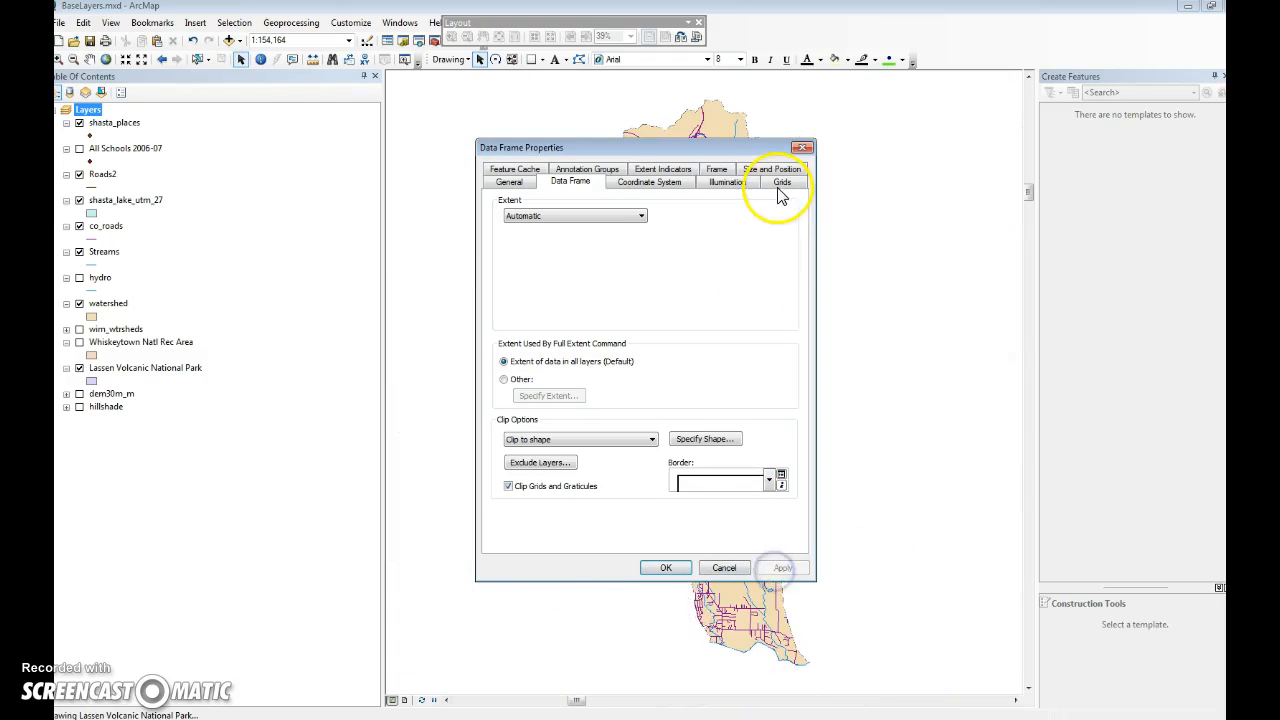
left_click(665, 567)
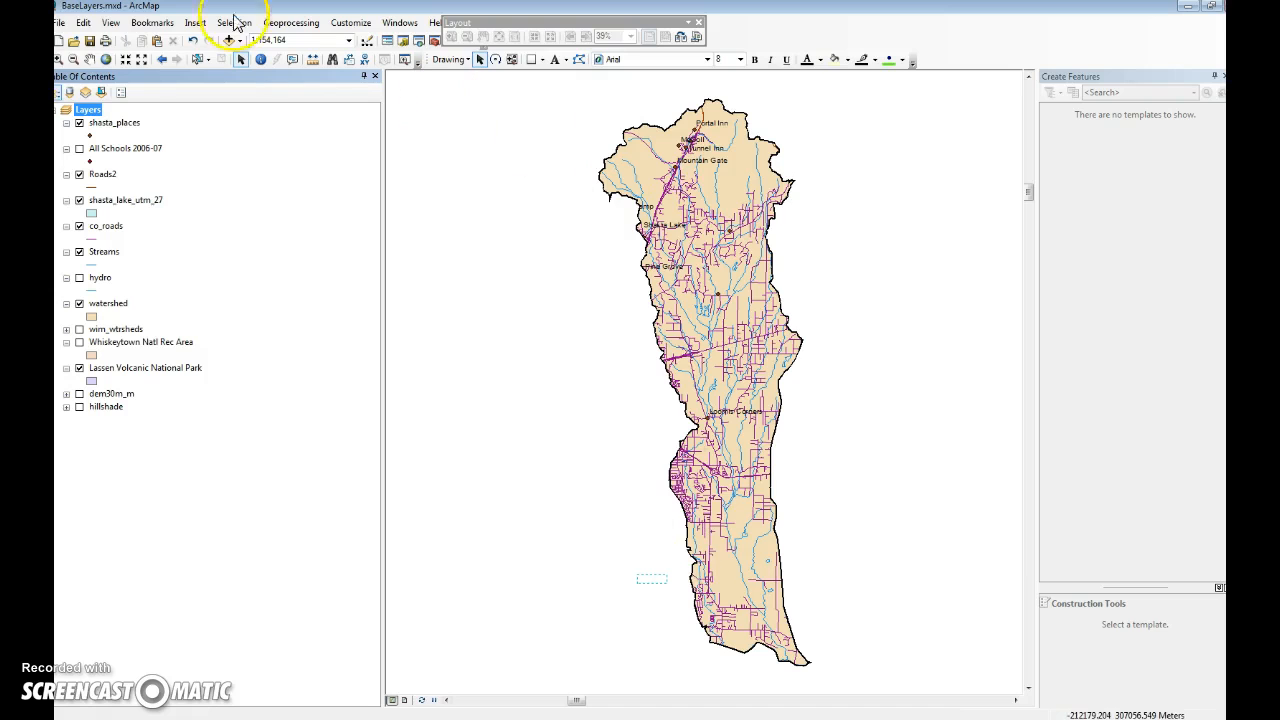
Step: Move the partly clipped Government Camp label completely outside the watershed
left_click(73, 59)
left_click_drag(584, 162, 853, 298)
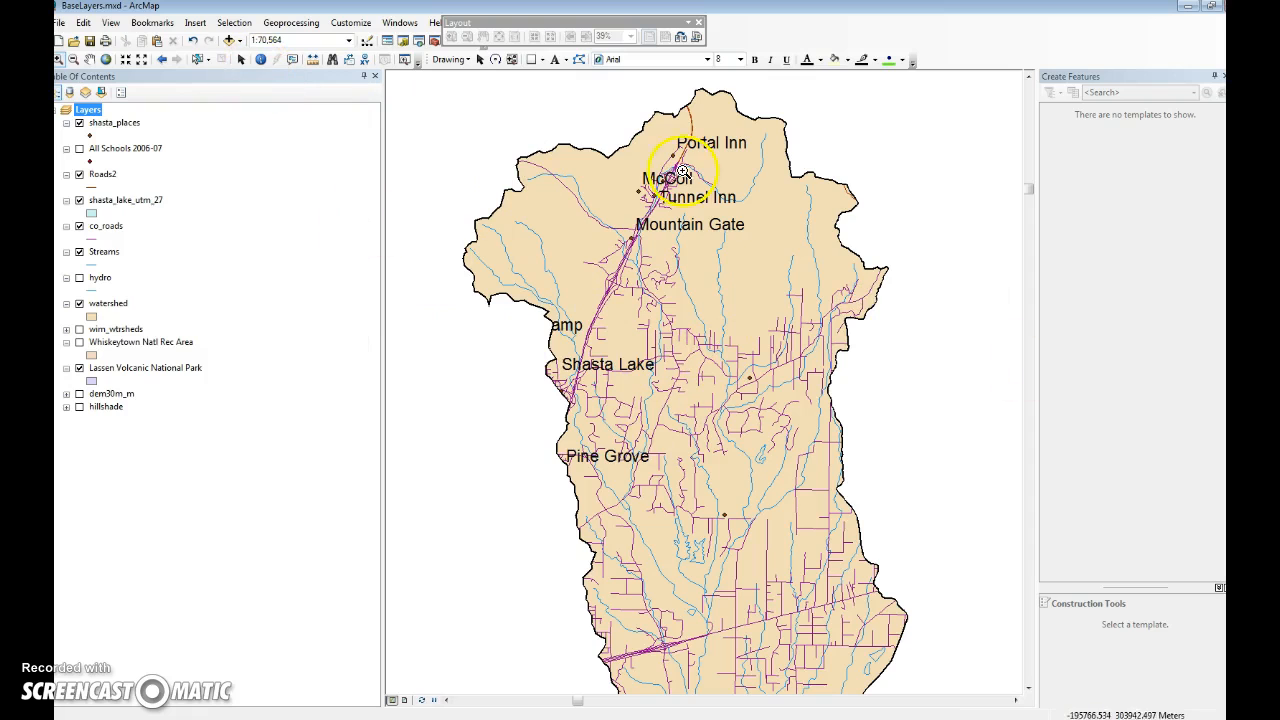
left_click(240, 59)
left_click(563, 328)
left_click_drag(563, 328, 500, 368)
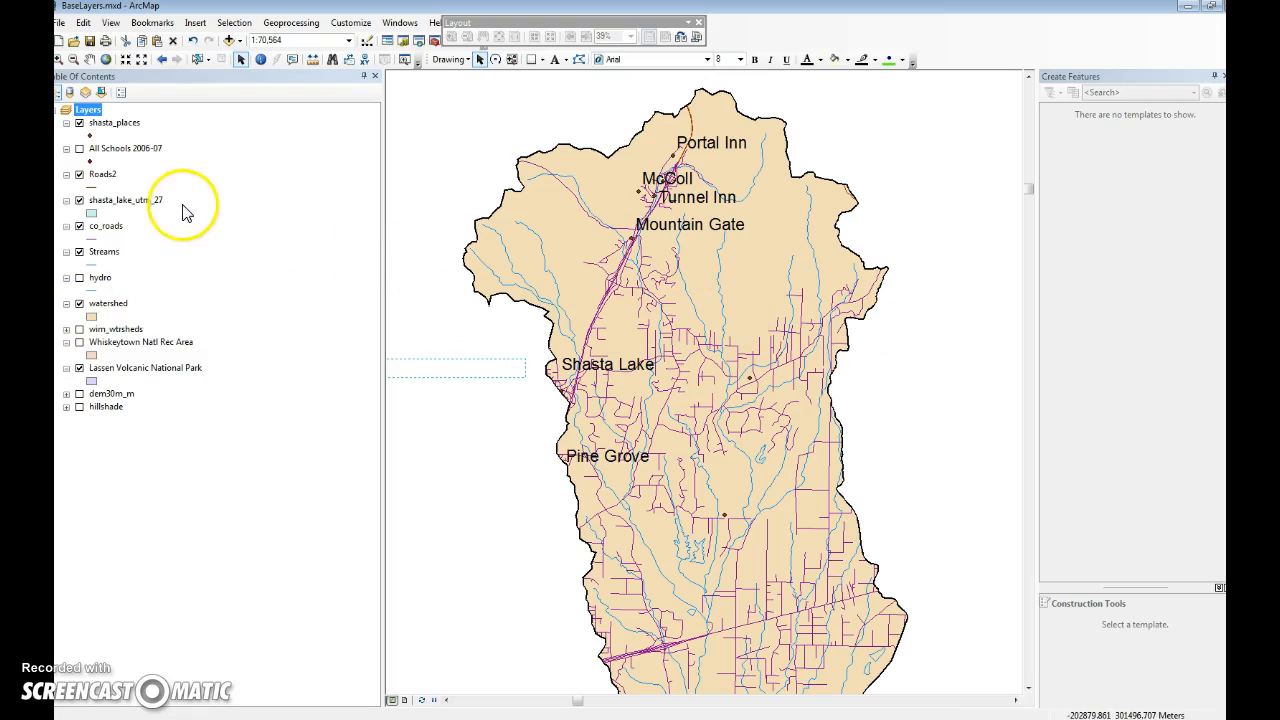
Step: Toggle the co_roads and Roads2 layers to compare them, leaving co_roads displayed and Roads2 hidden
right_click(106, 225)
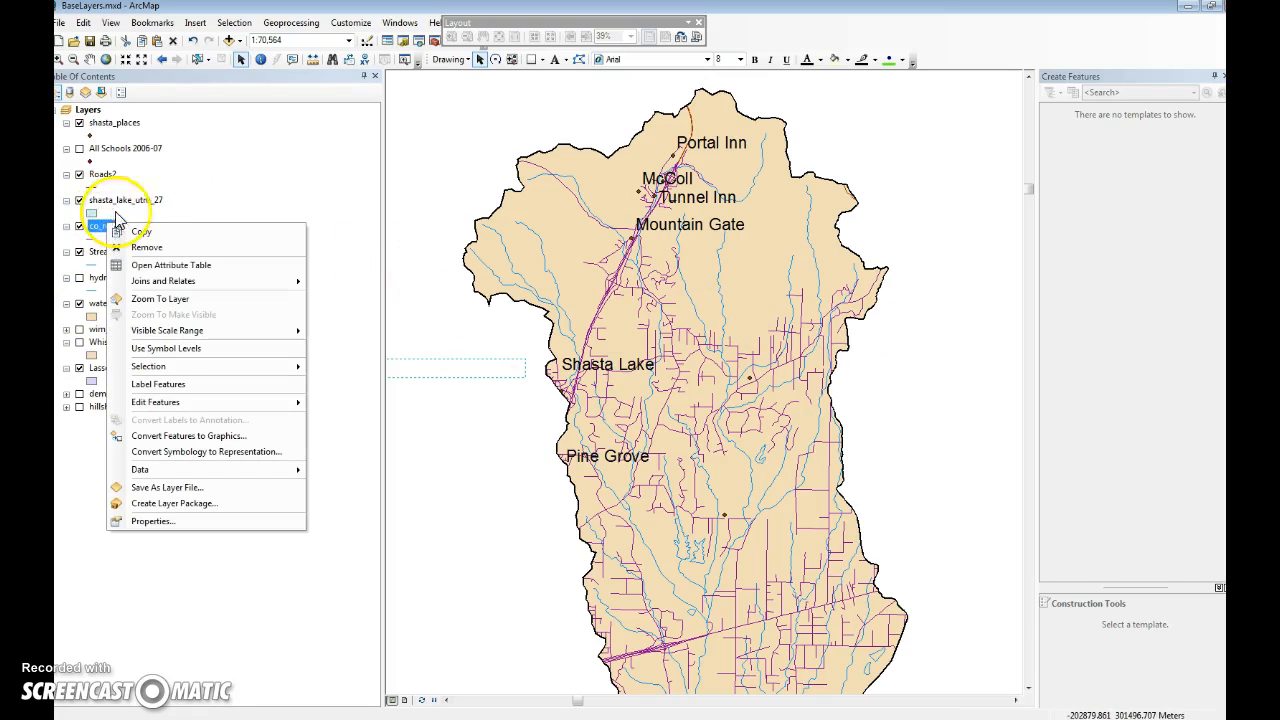
left_click(148, 178)
left_click(80, 226)
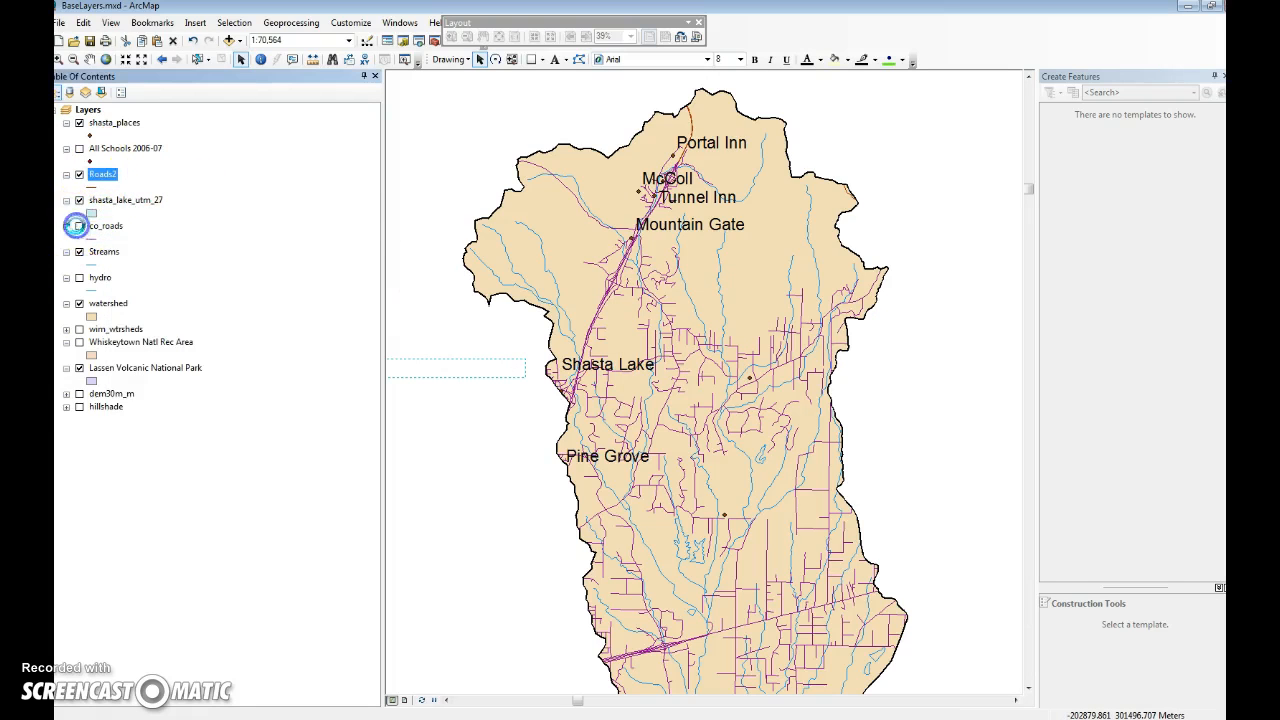
left_click(79, 174)
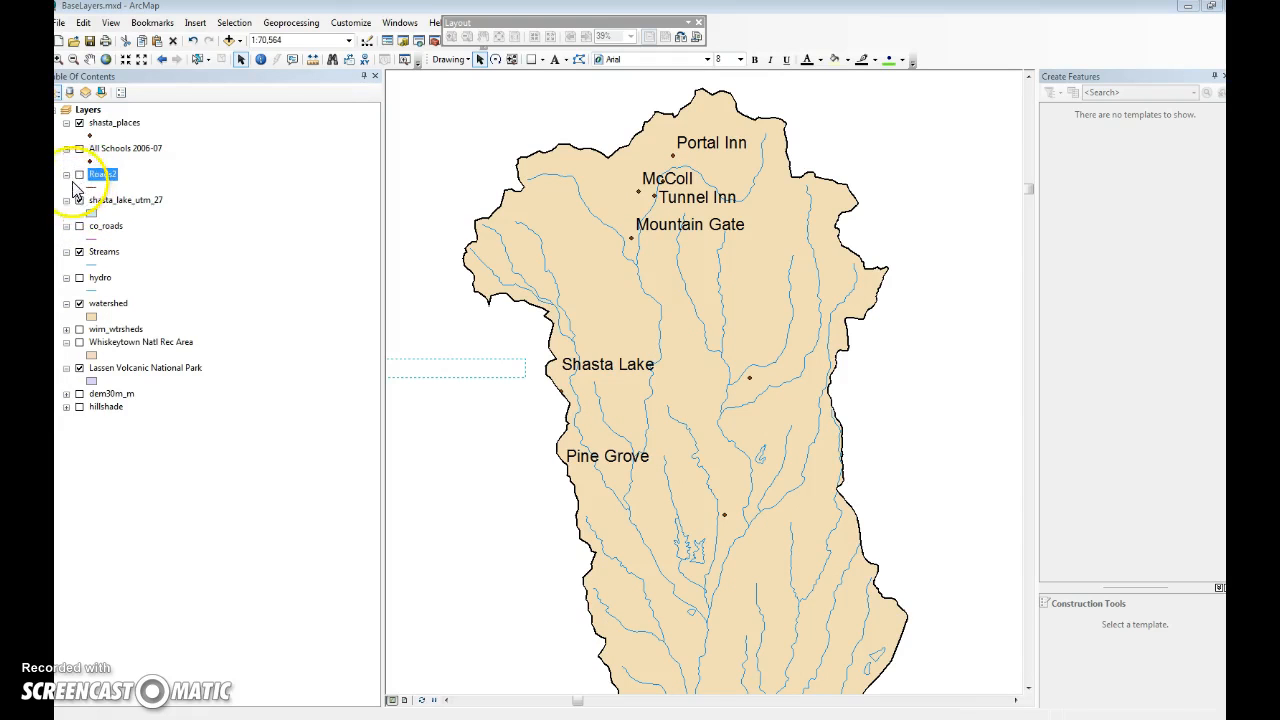
left_click(79, 174)
left_click(79, 224)
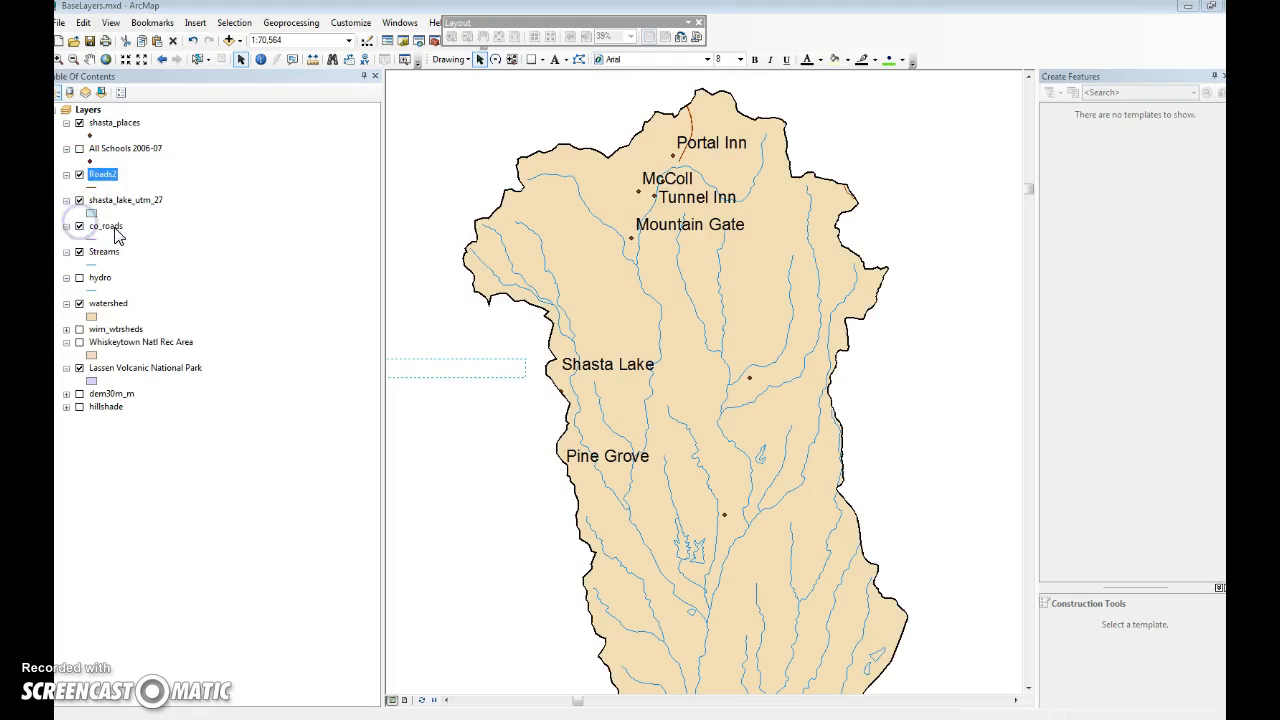
left_click(79, 175)
Step: Turn on feature labels for the co_roads layer, using NAME as the label field
right_click(107, 230)
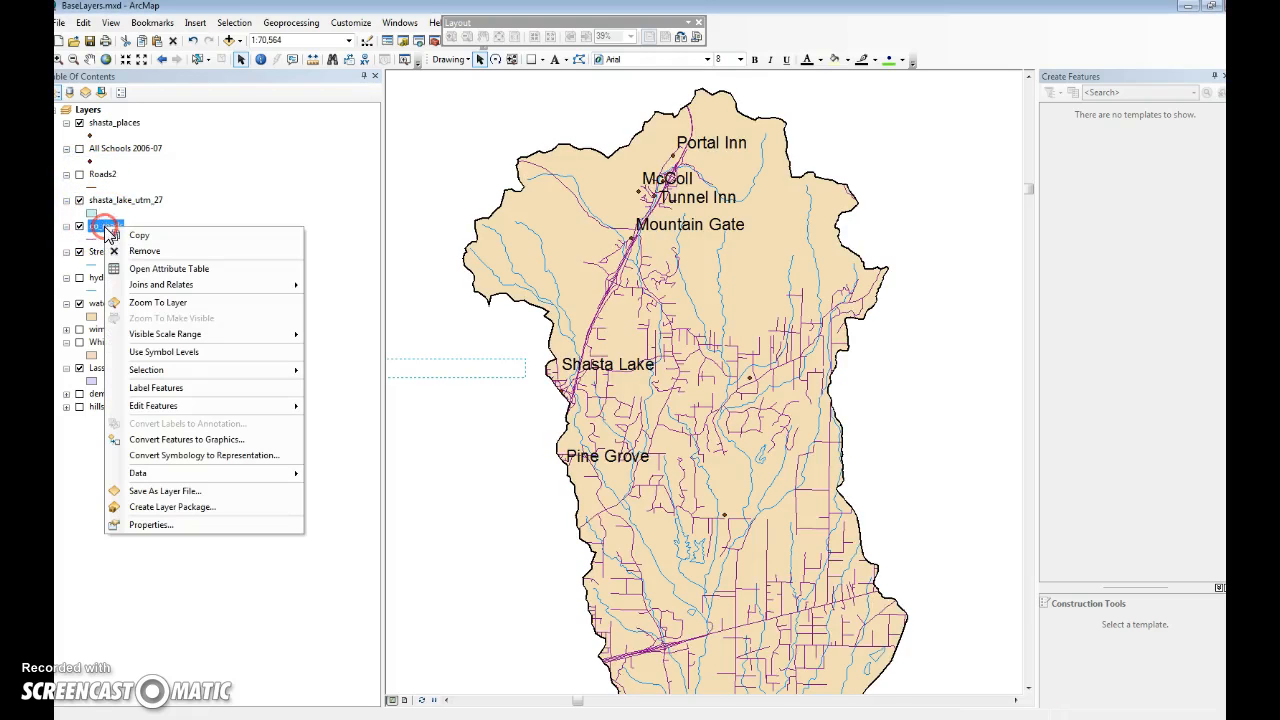
left_click(210, 530)
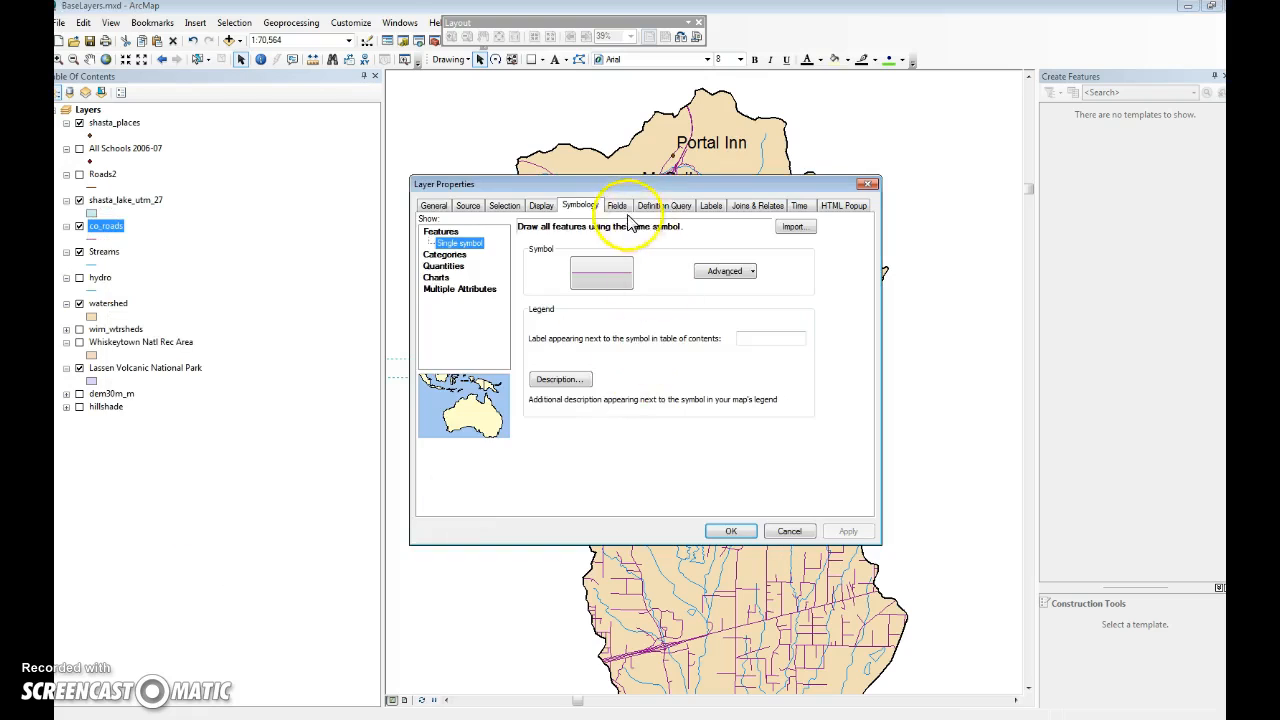
left_click(704, 207)
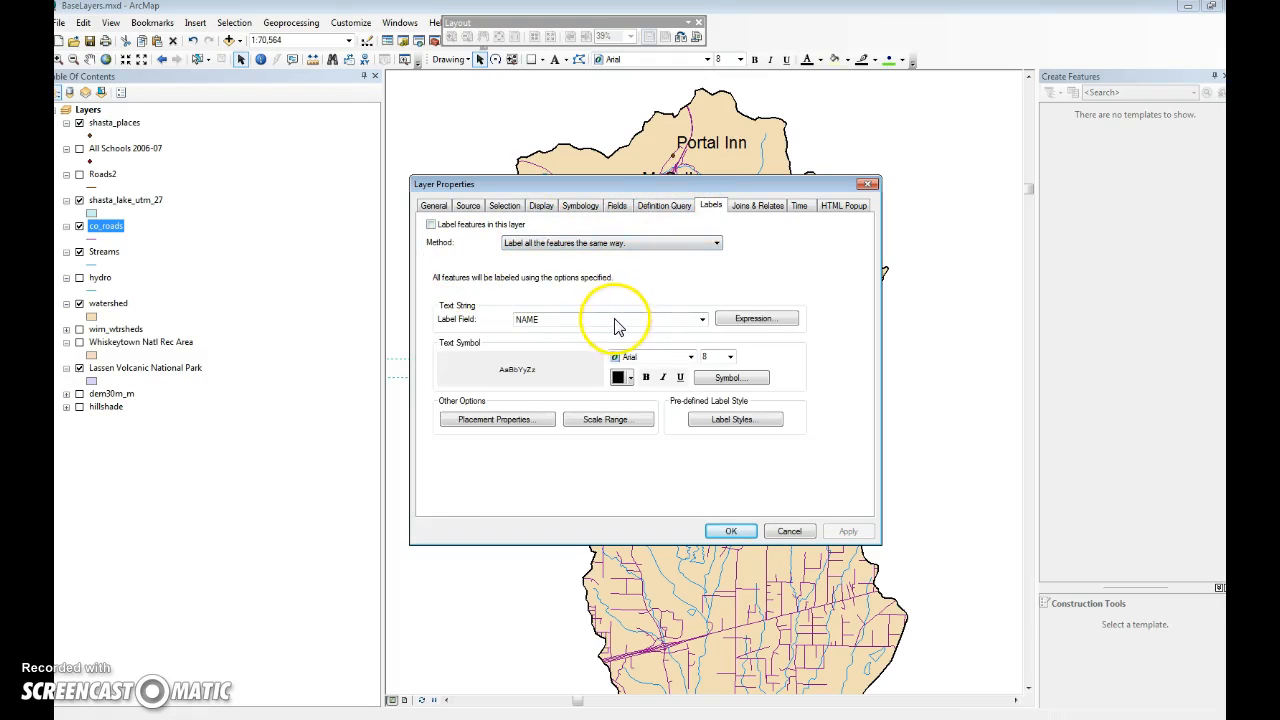
left_click(429, 226)
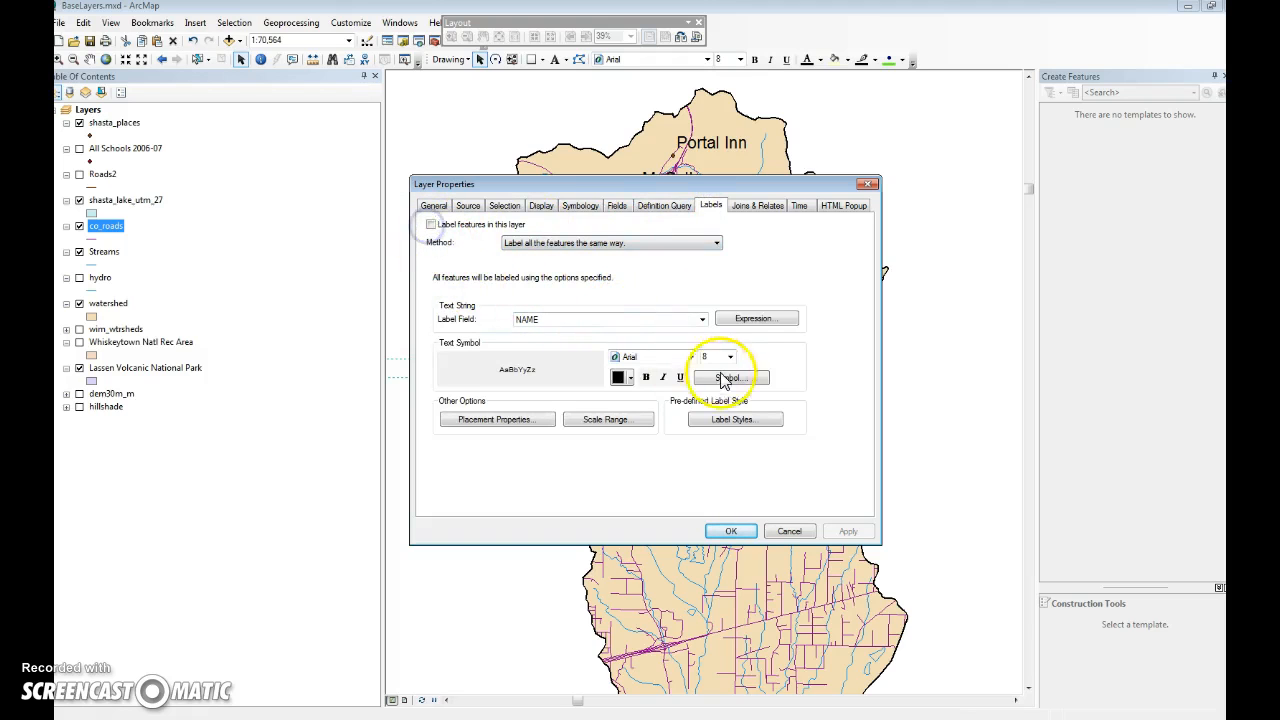
left_click(429, 225)
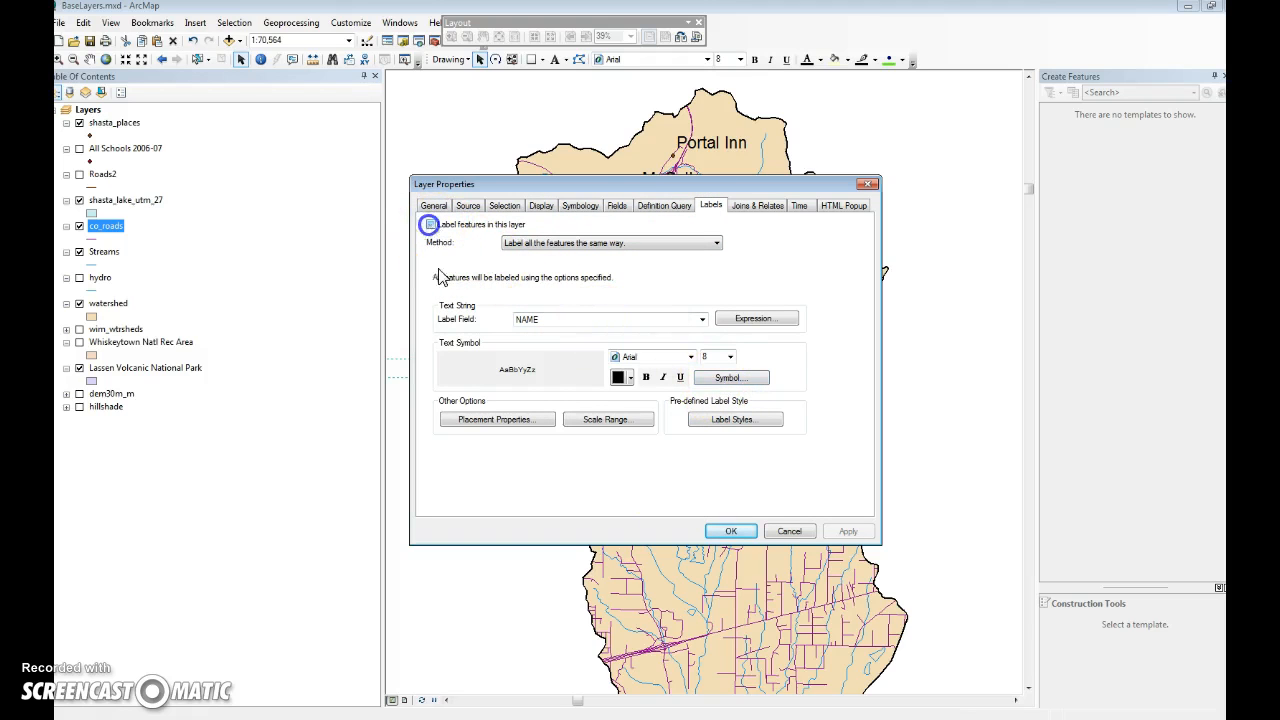
left_click(726, 530)
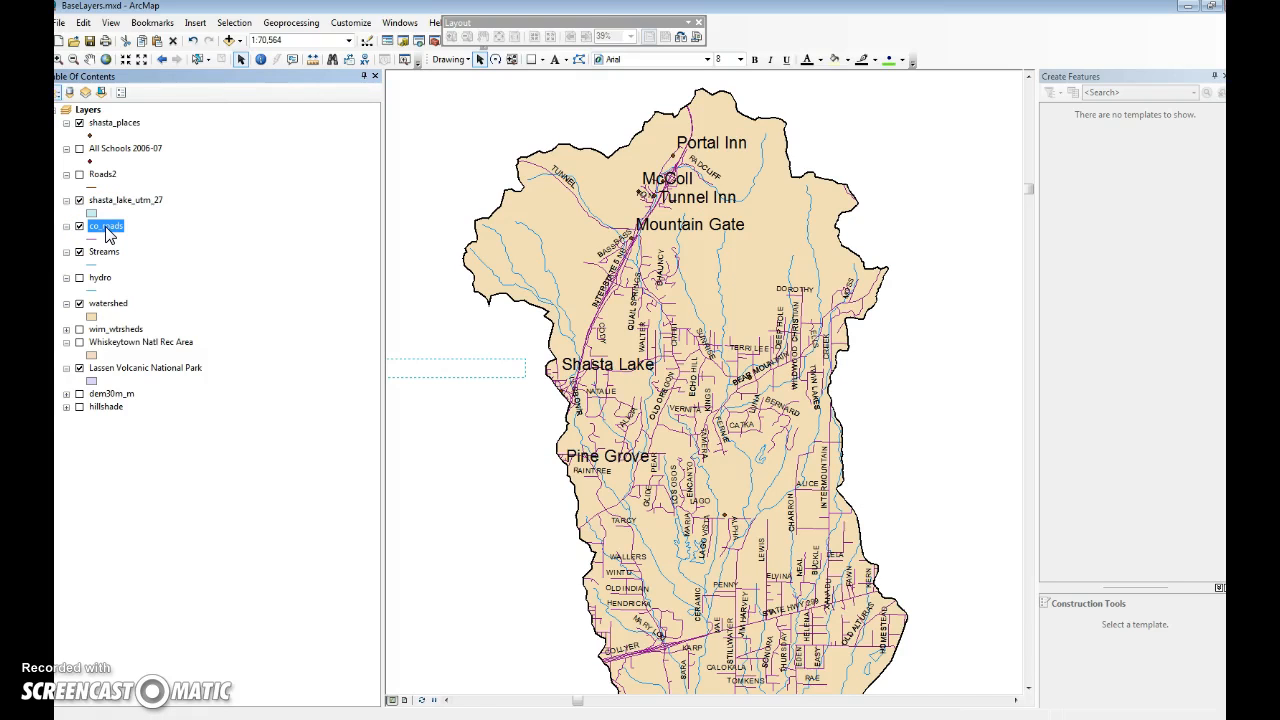
Step: Examine the STREET_TYP values in the co_roads attribute table, then close the table
right_click(108, 233)
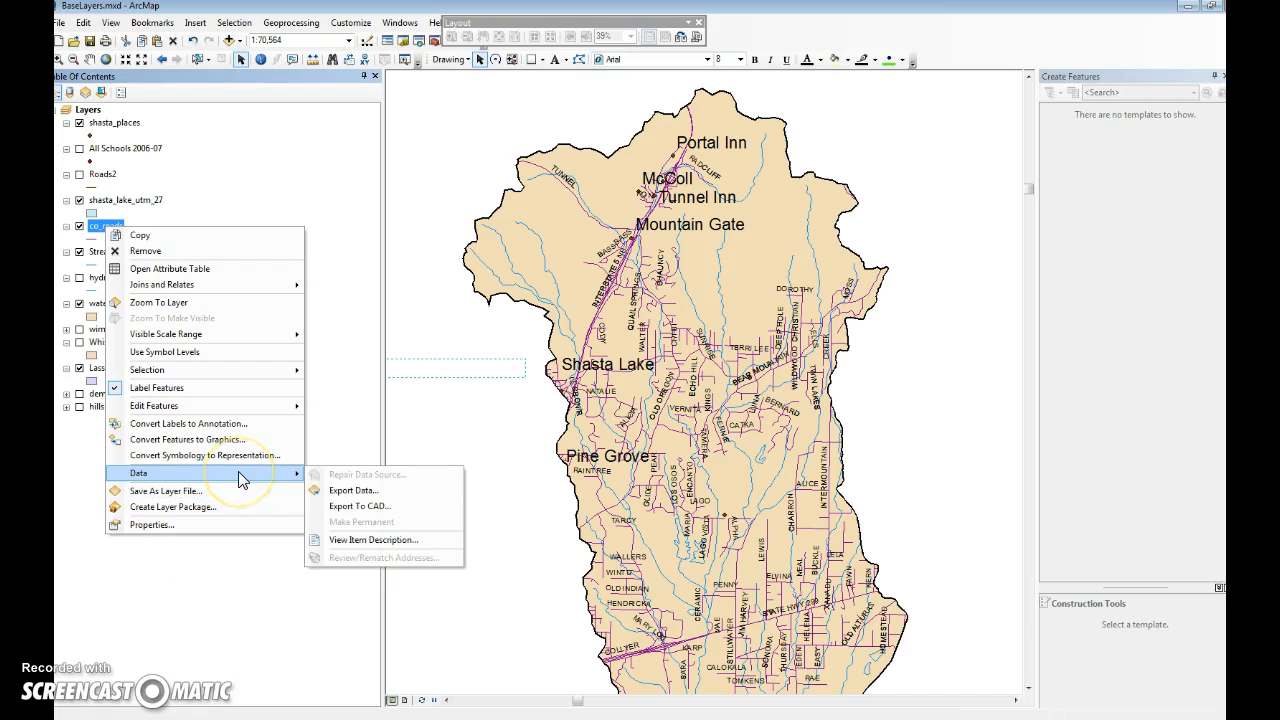
left_click(233, 490)
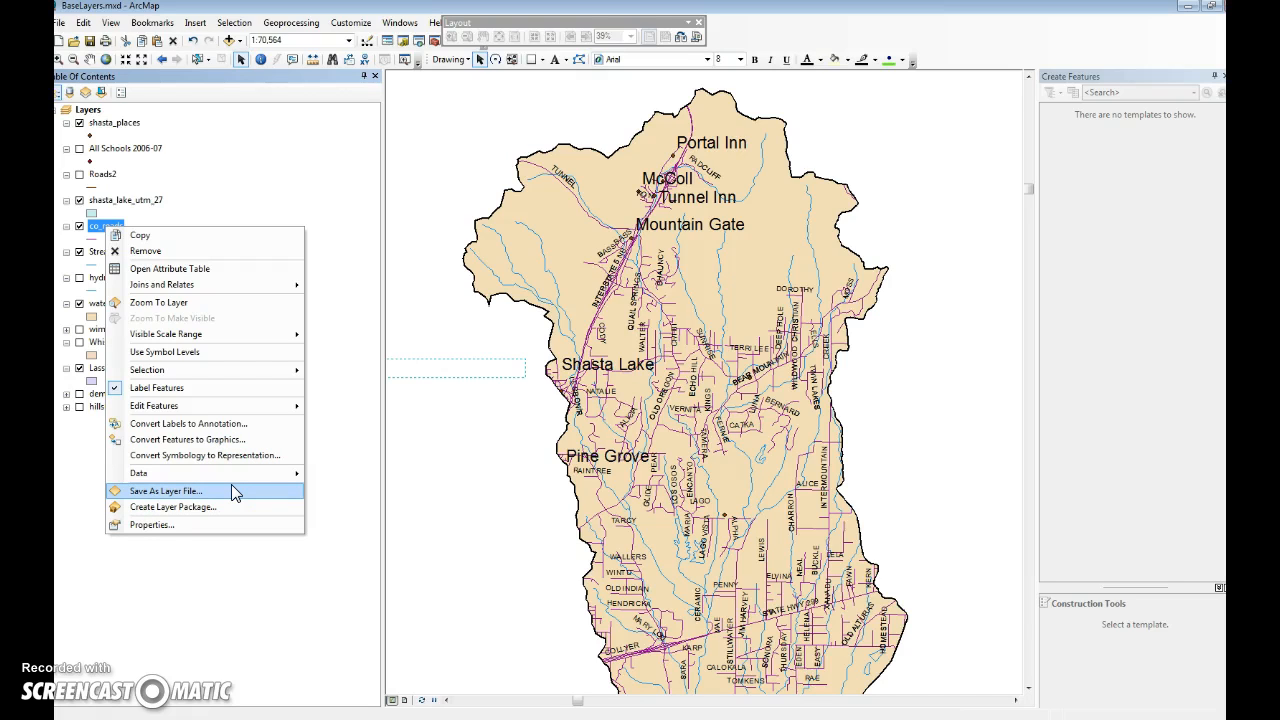
left_click(305, 152)
right_click(100, 232)
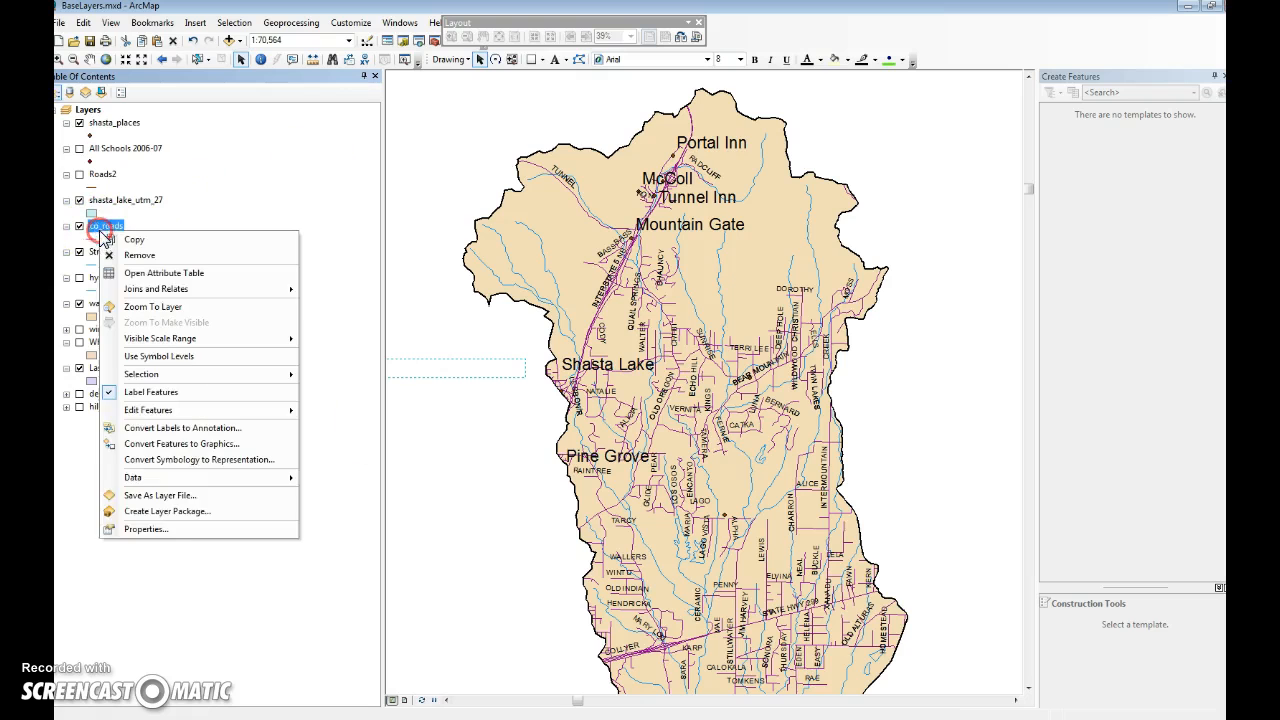
left_click(168, 273)
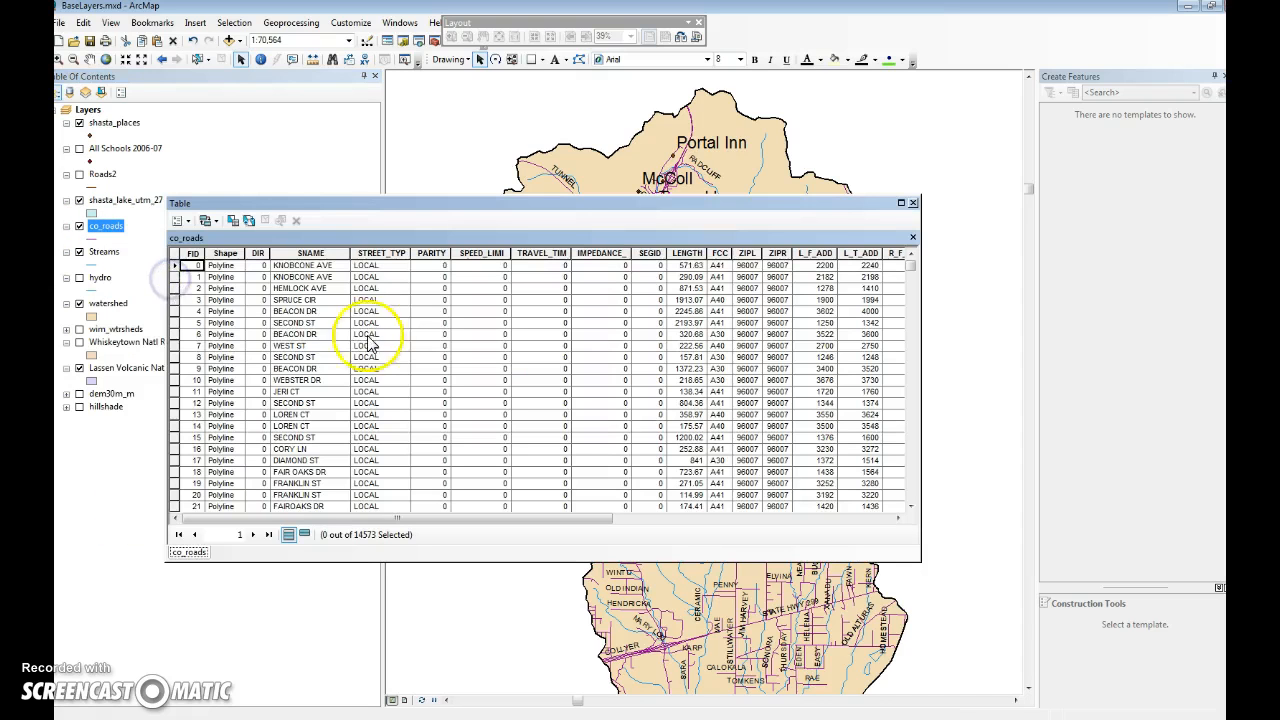
left_click(380, 253)
scroll(397, 416, "down", 5)
scroll(397, 416, "down", 20)
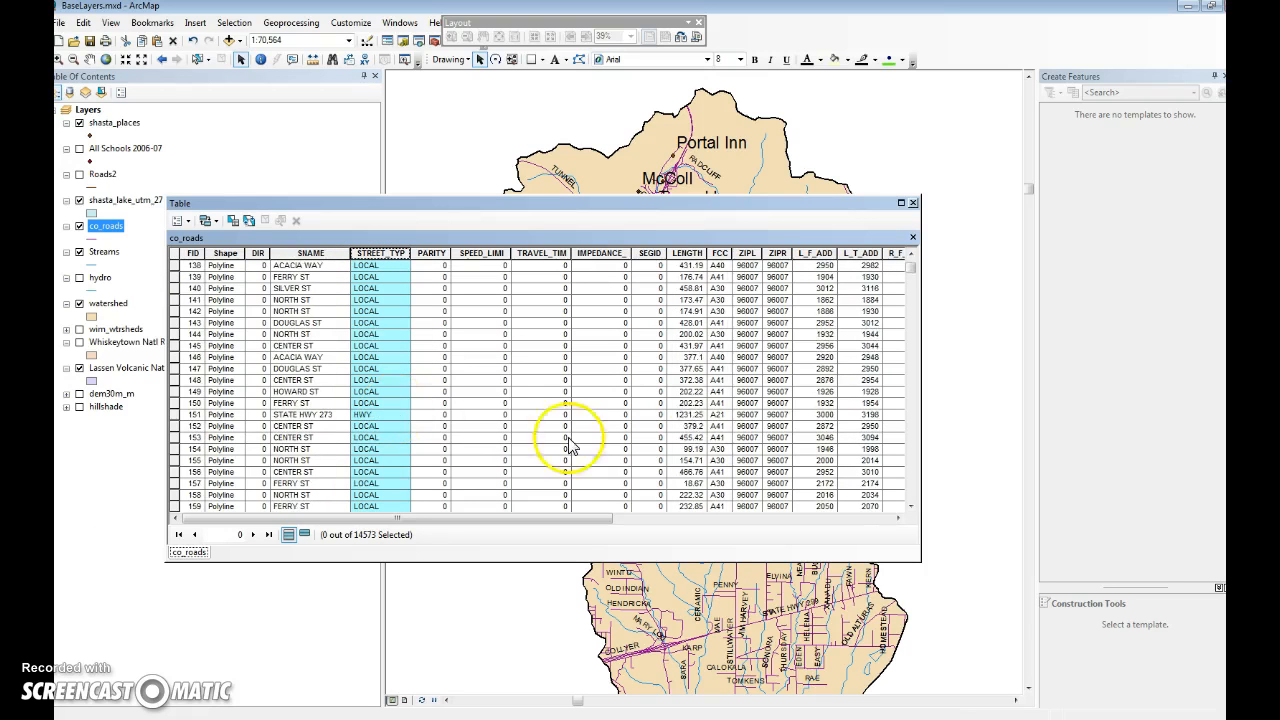
left_click_drag(913, 270, 917, 398)
left_click(913, 202)
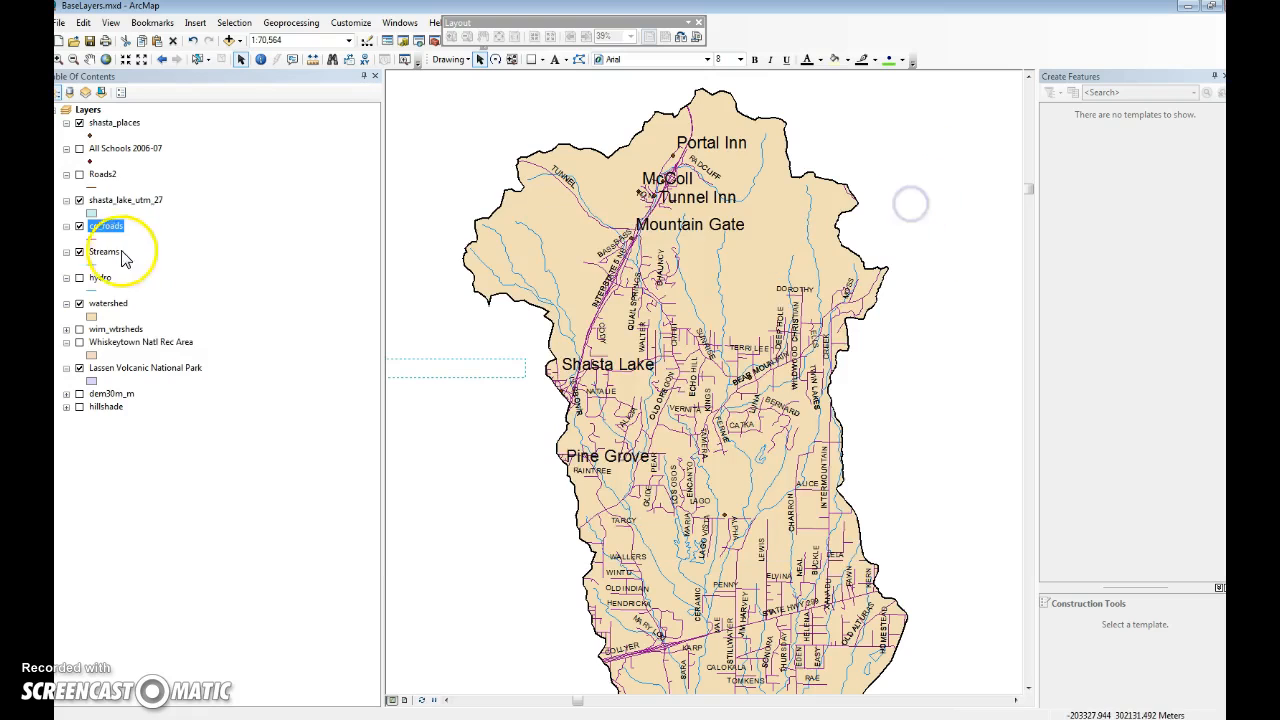
Step: Symbolize co_roads by unique values of the STREET_TYP field, adding all values and applying the change
right_click(106, 226)
left_click(248, 518)
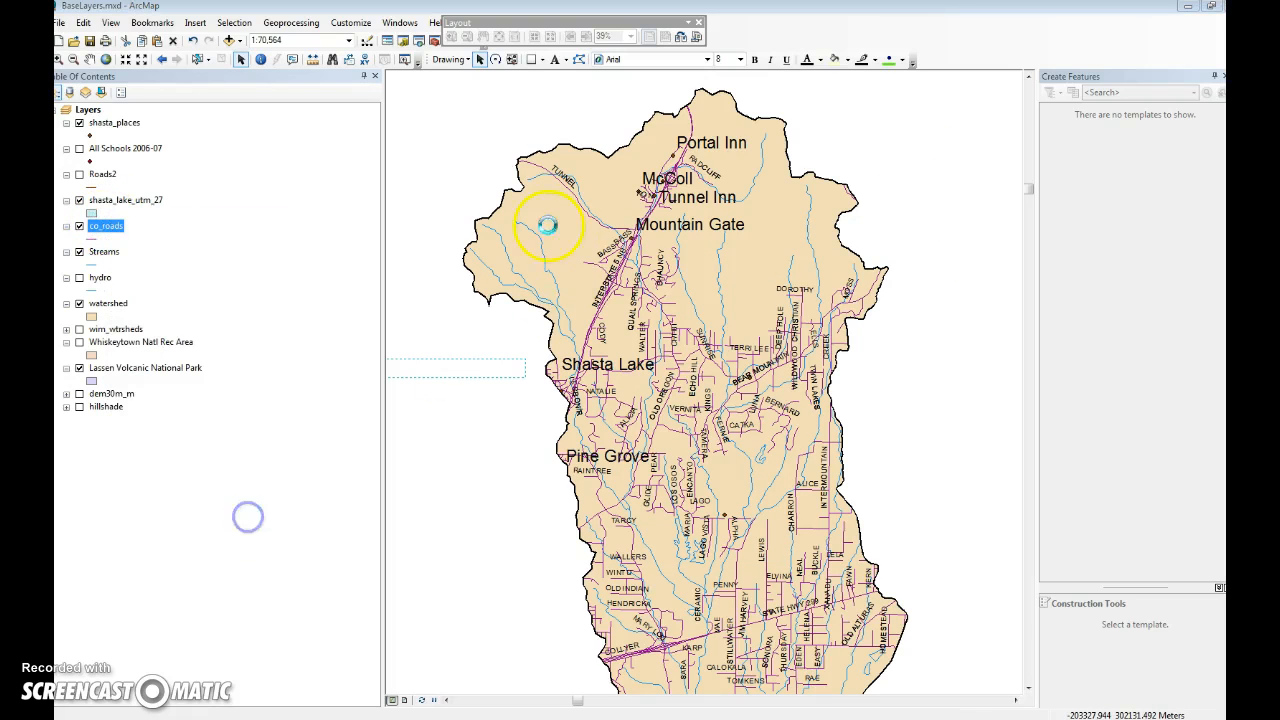
left_click(580, 205)
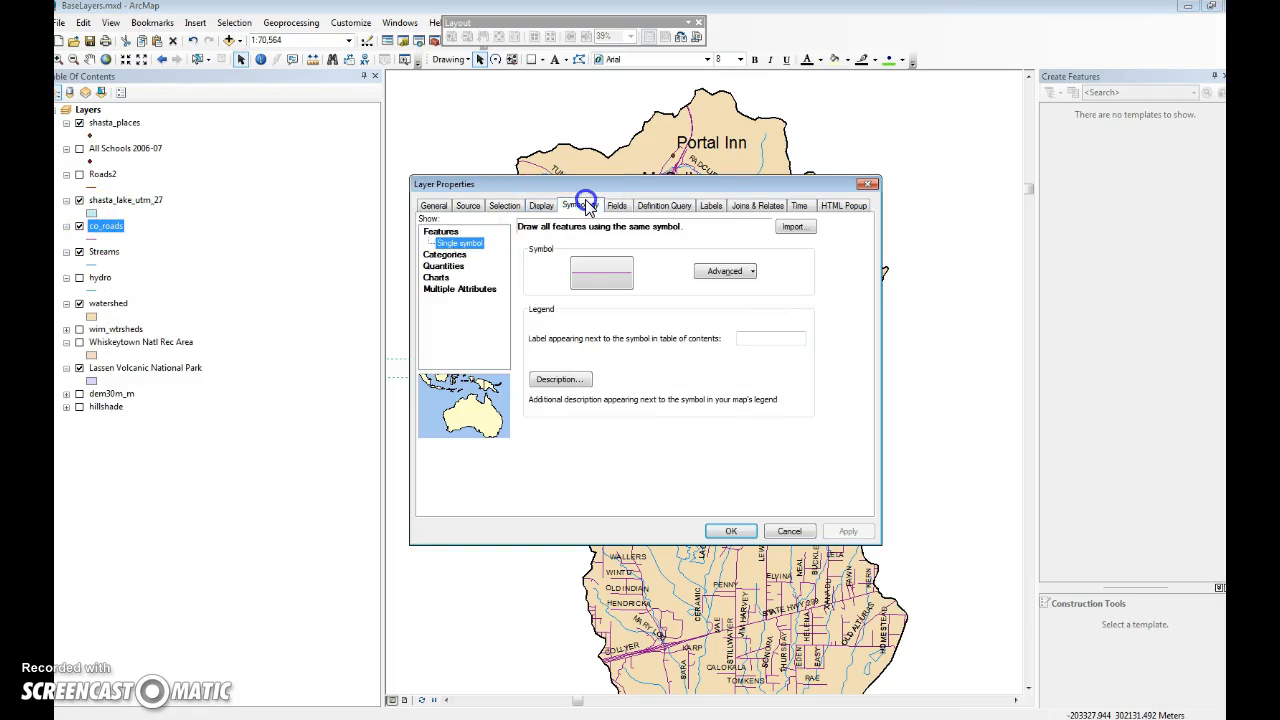
left_click(447, 254)
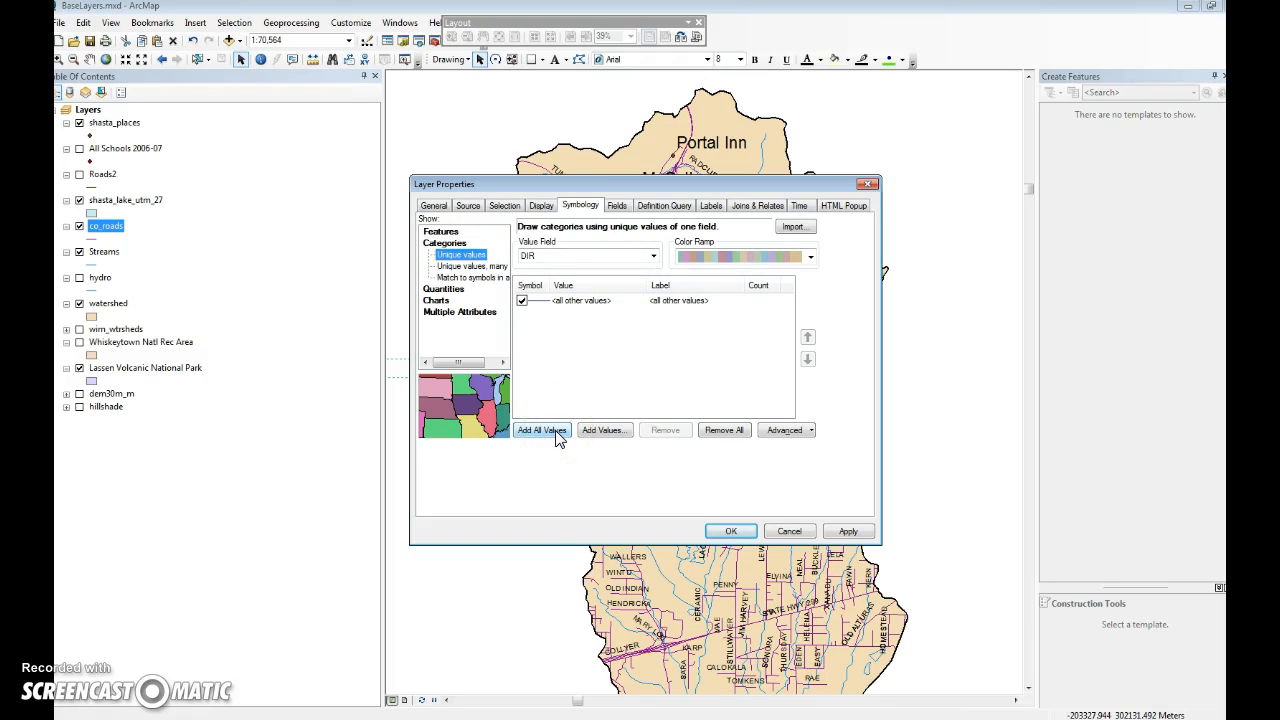
left_click(650, 256)
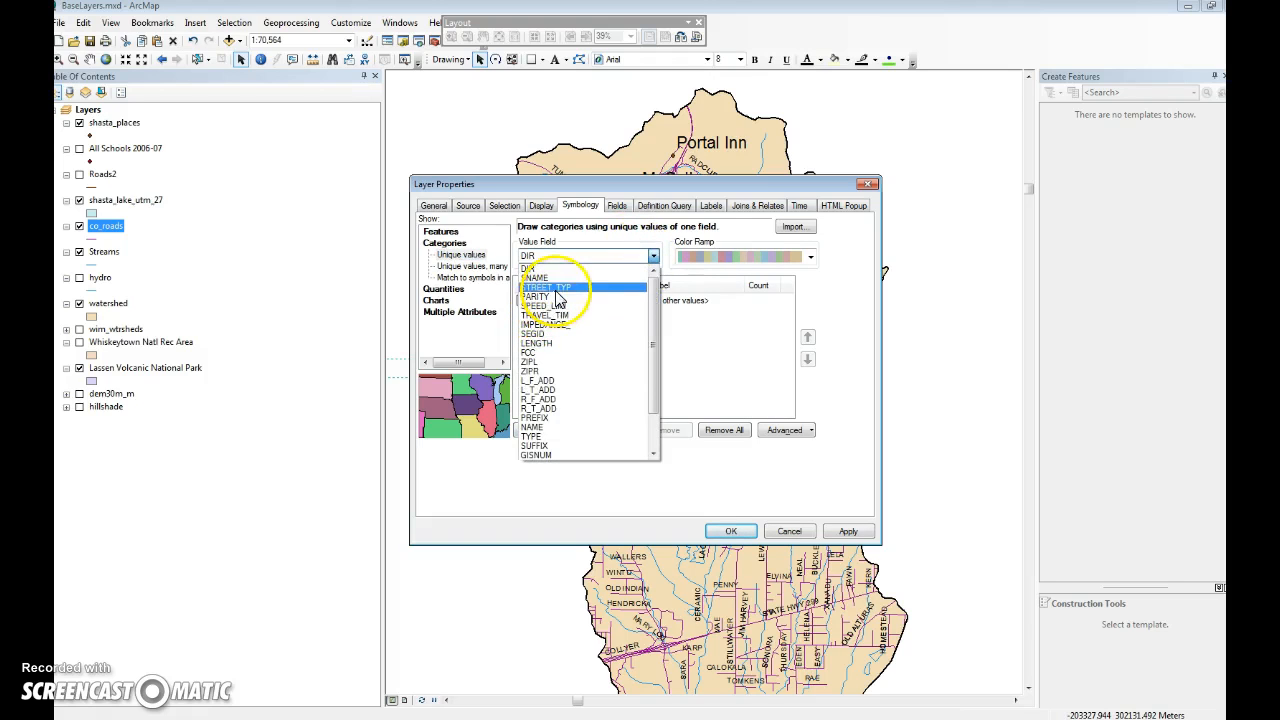
left_click(545, 287)
left_click(556, 442)
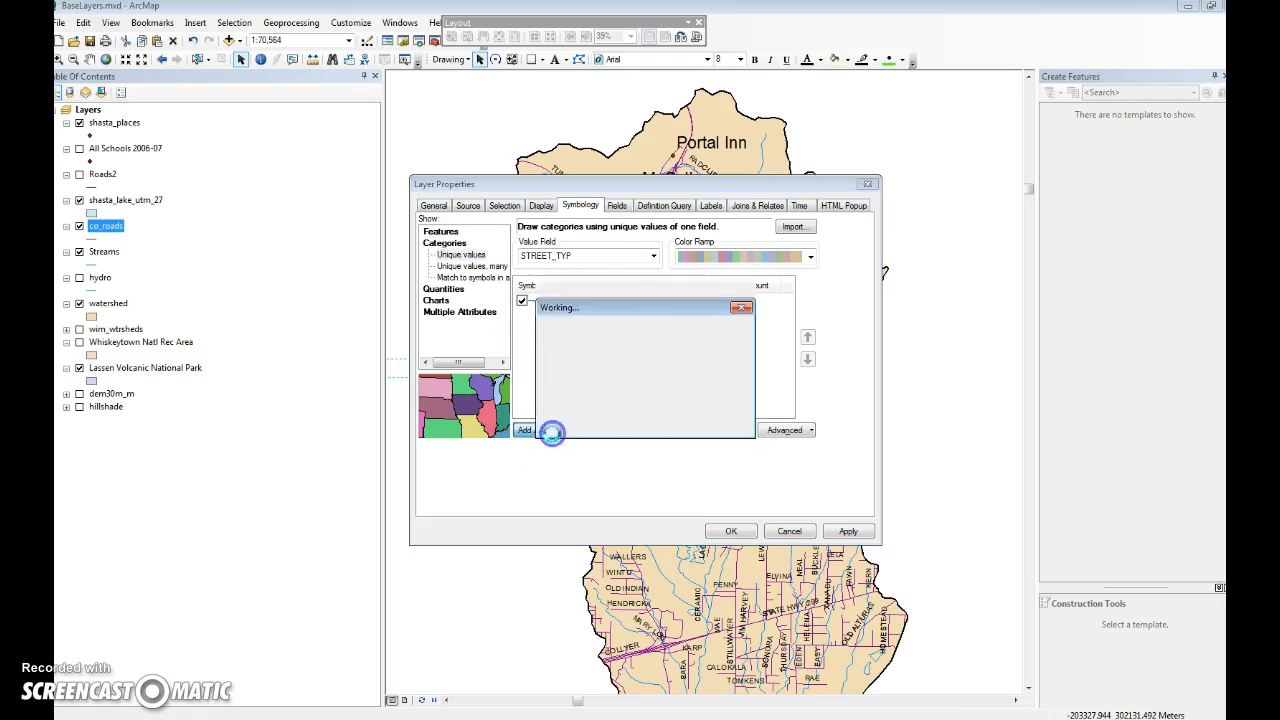
left_click(848, 532)
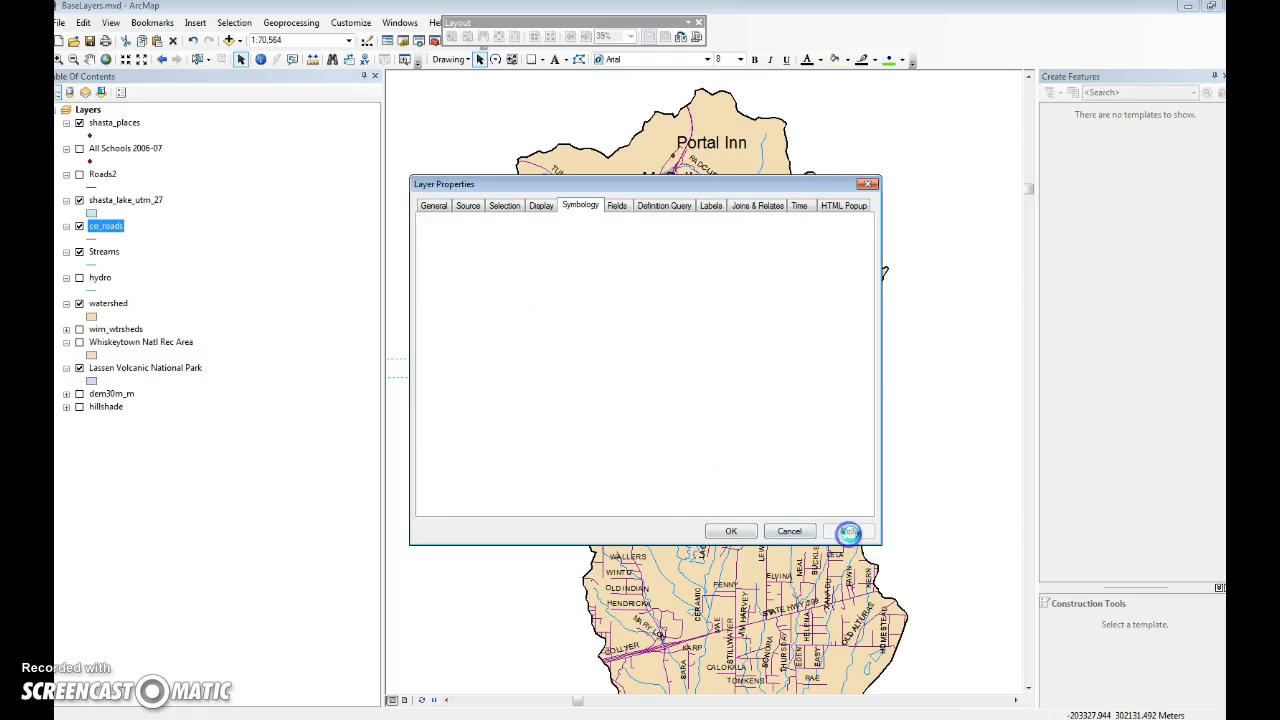
Step: Group ALLEY, ART, LATOUR, LOCAL, MALL, PVT MF, PVT MOBILE, PVT ROAD and UNIMPROVED into one street-type category
left_click_drag(531, 189, 599, 107)
left_click(478, 245)
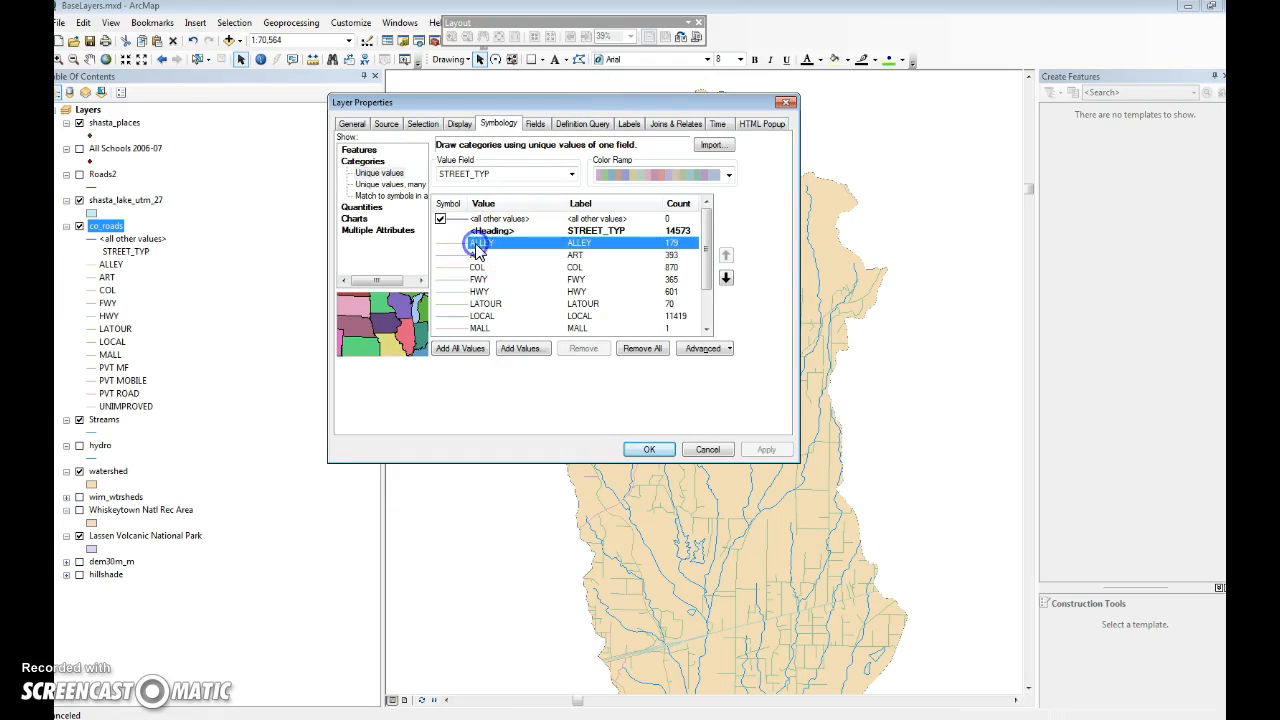
left_click(478, 255, "ctrl")
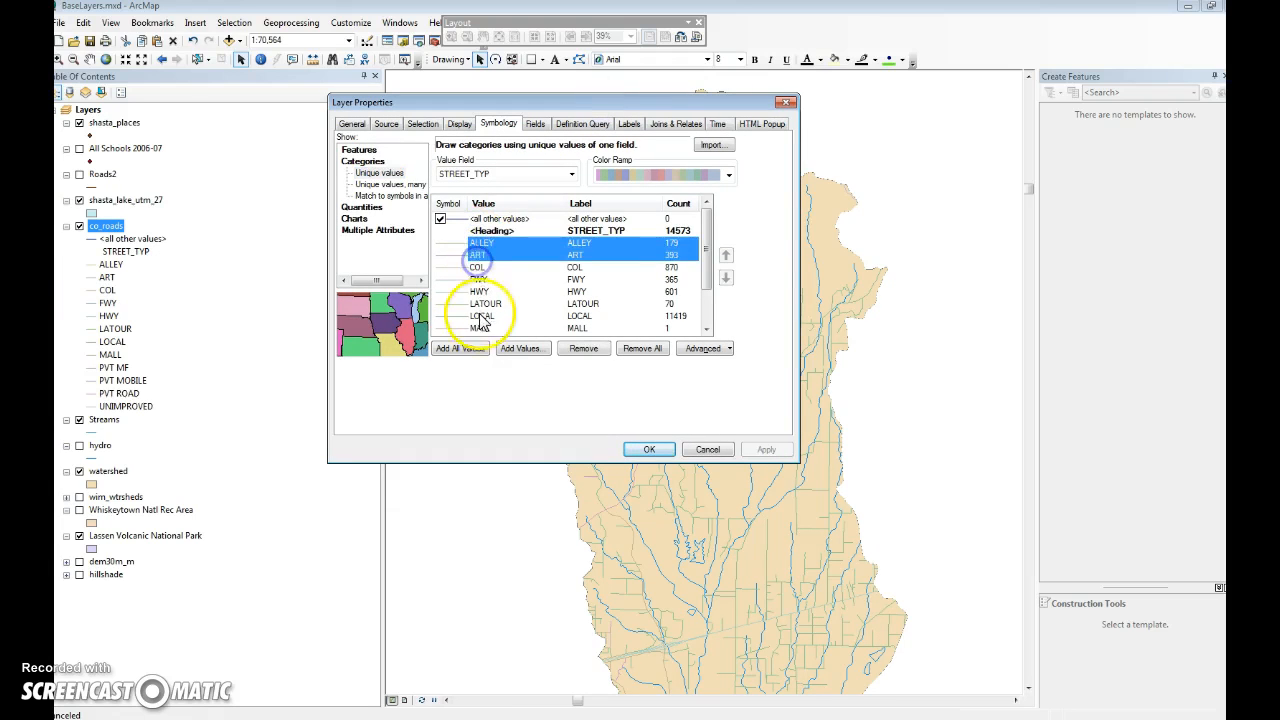
left_click(480, 303, "ctrl")
left_click(483, 315, "ctrl")
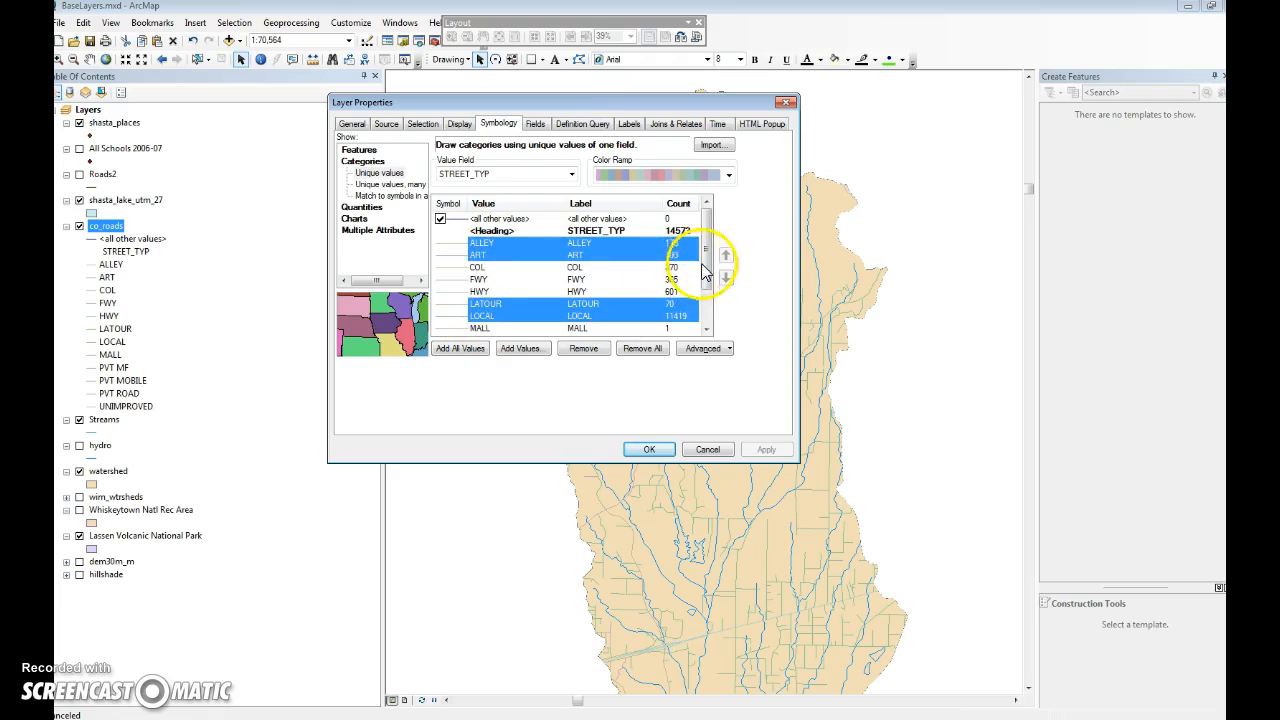
left_click(706, 285)
left_click(482, 284, "ctrl")
left_click(484, 292, "ctrl")
left_click(483, 303, "ctrl")
left_click(482, 305, "ctrl")
left_click(478, 315, "ctrl")
left_click(480, 303, "ctrl")
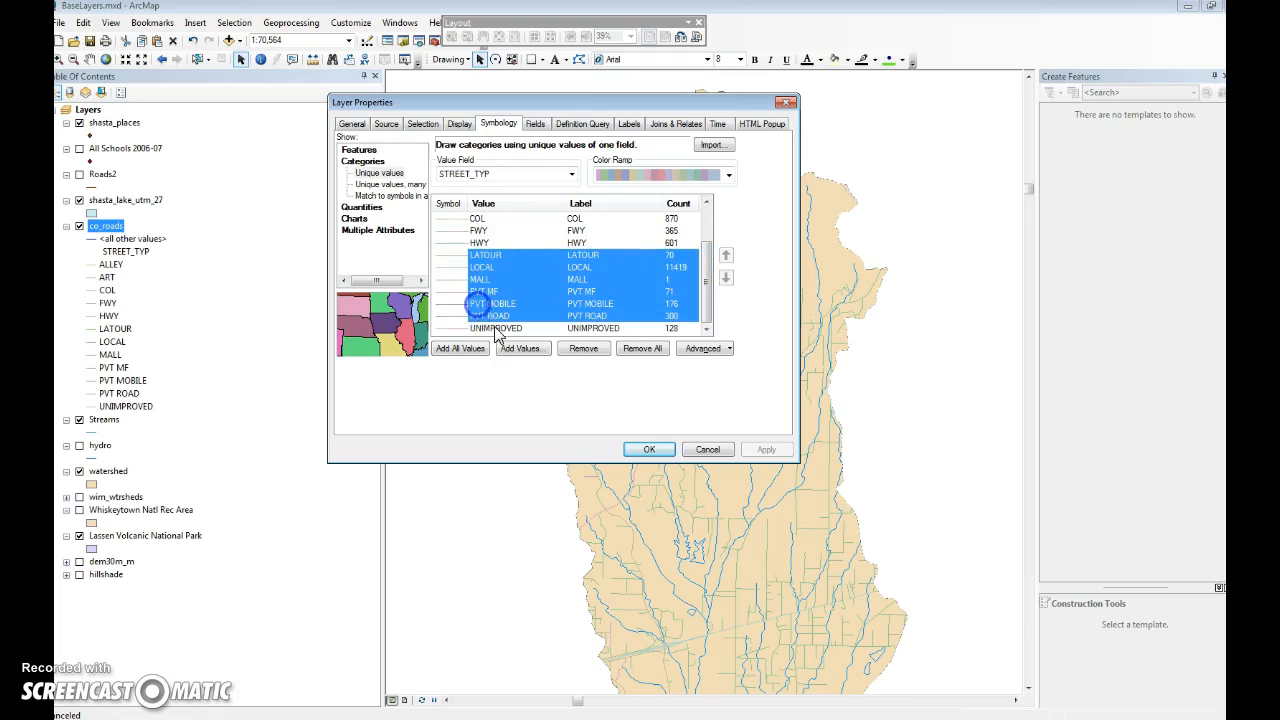
left_click(494, 330, "ctrl")
scroll(514, 298, "up", 2)
right_click(537, 248)
left_click(586, 262)
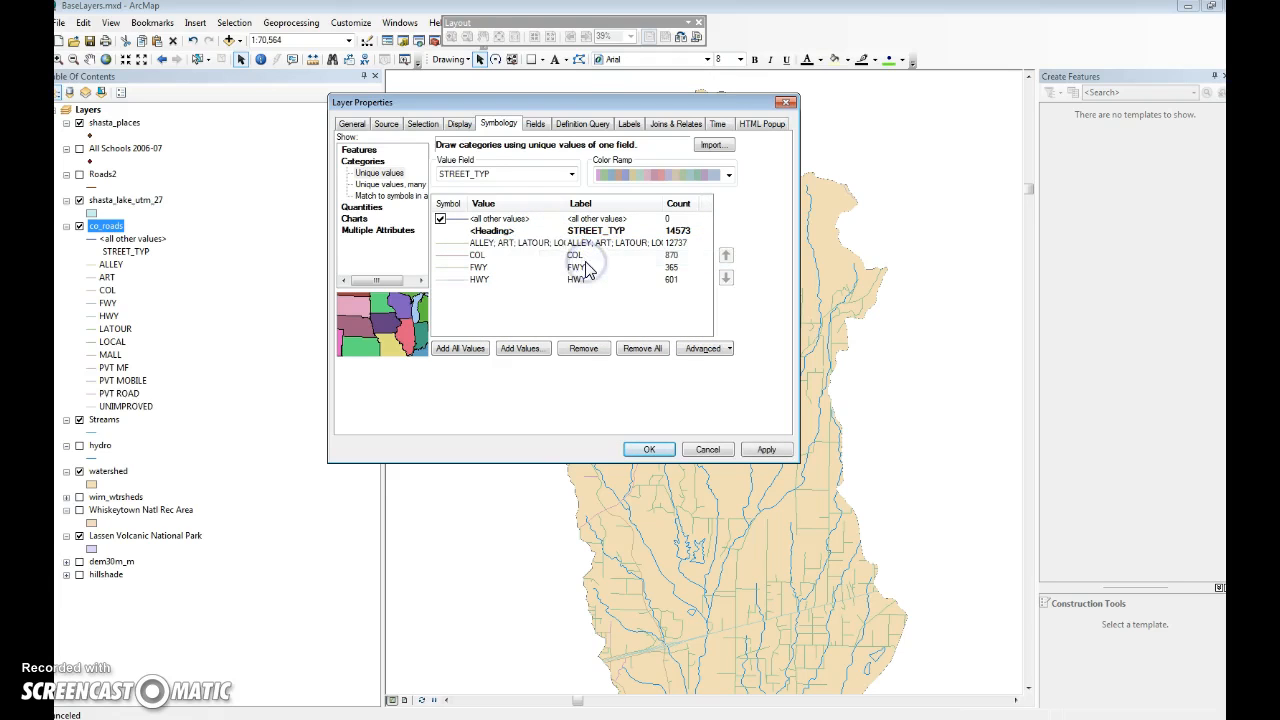
Step: Assign the Highway Ramp line symbol to the FWY street type
double_click(459, 270)
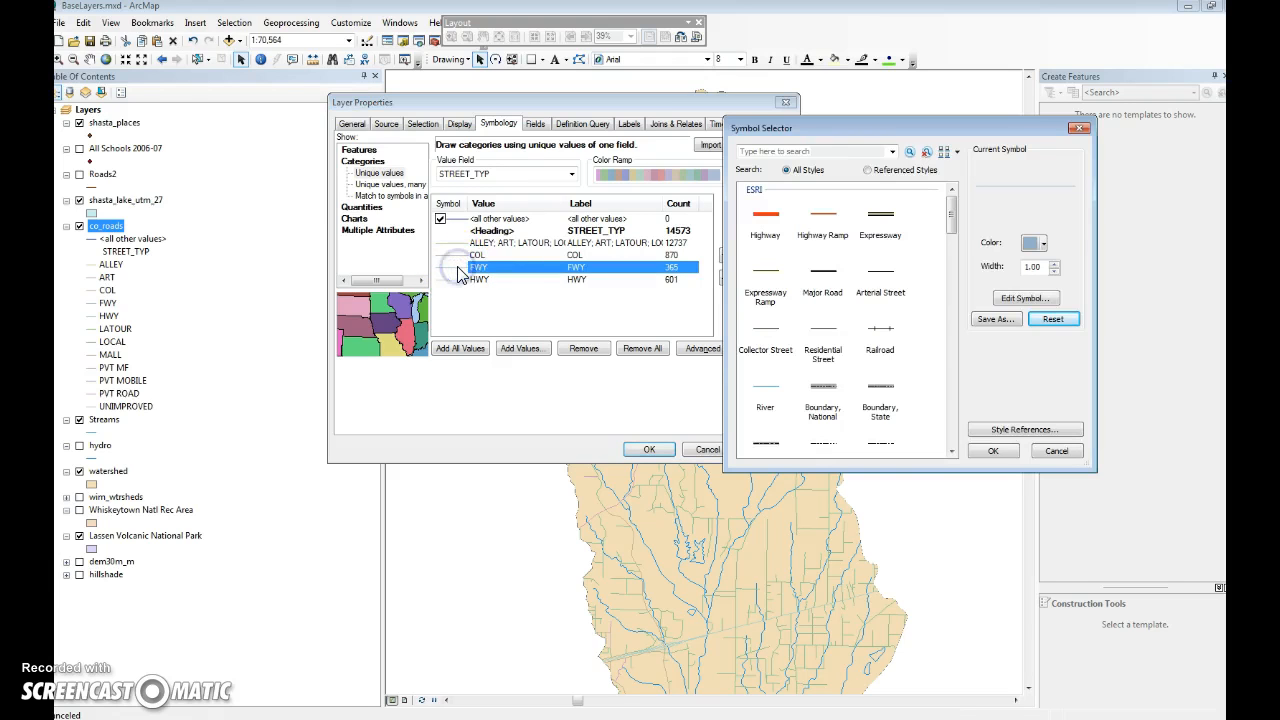
left_click(818, 215)
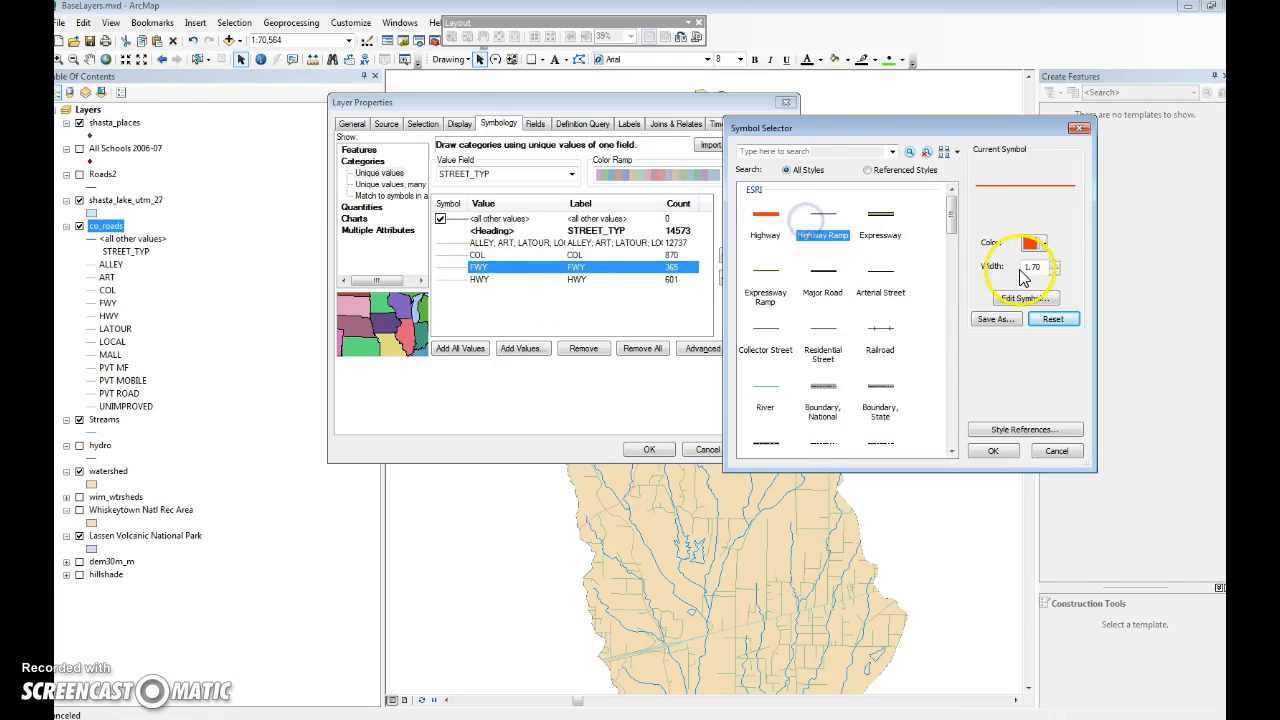
left_click(993, 451)
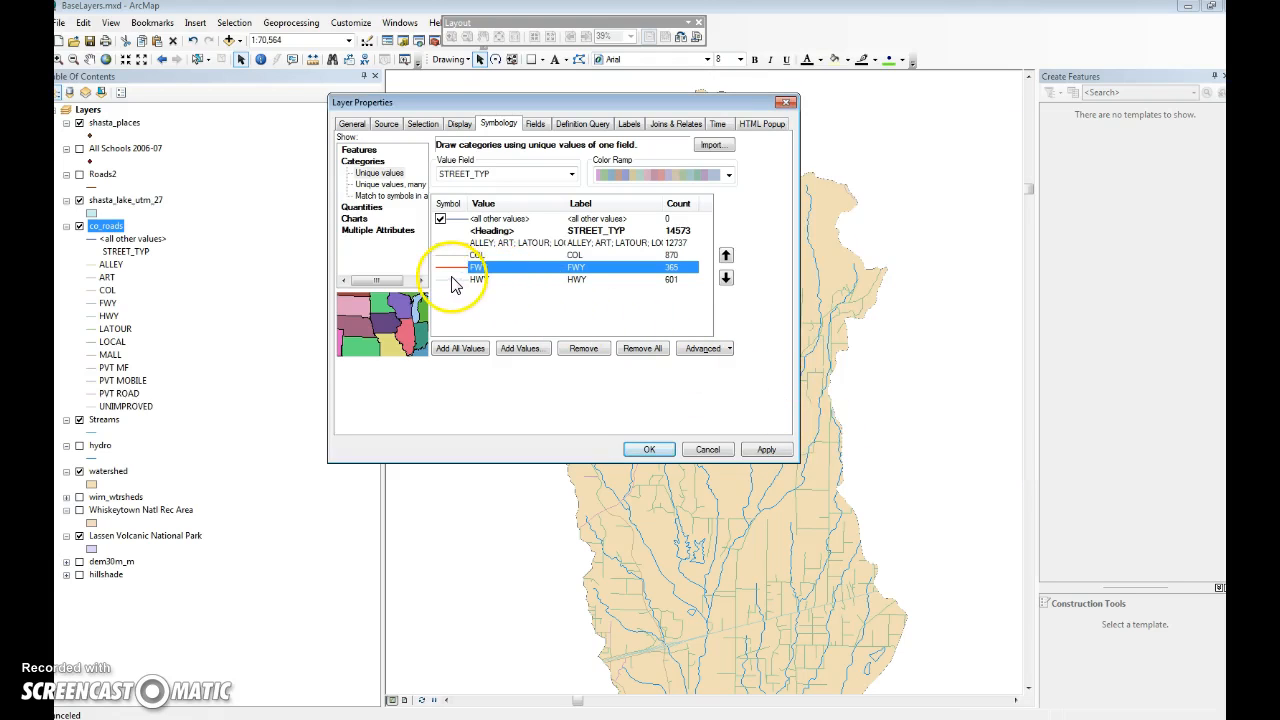
Step: Assign the Highway Ramp line symbol to the HWY street type with a width of 1.25
left_click(452, 279)
double_click(452, 279)
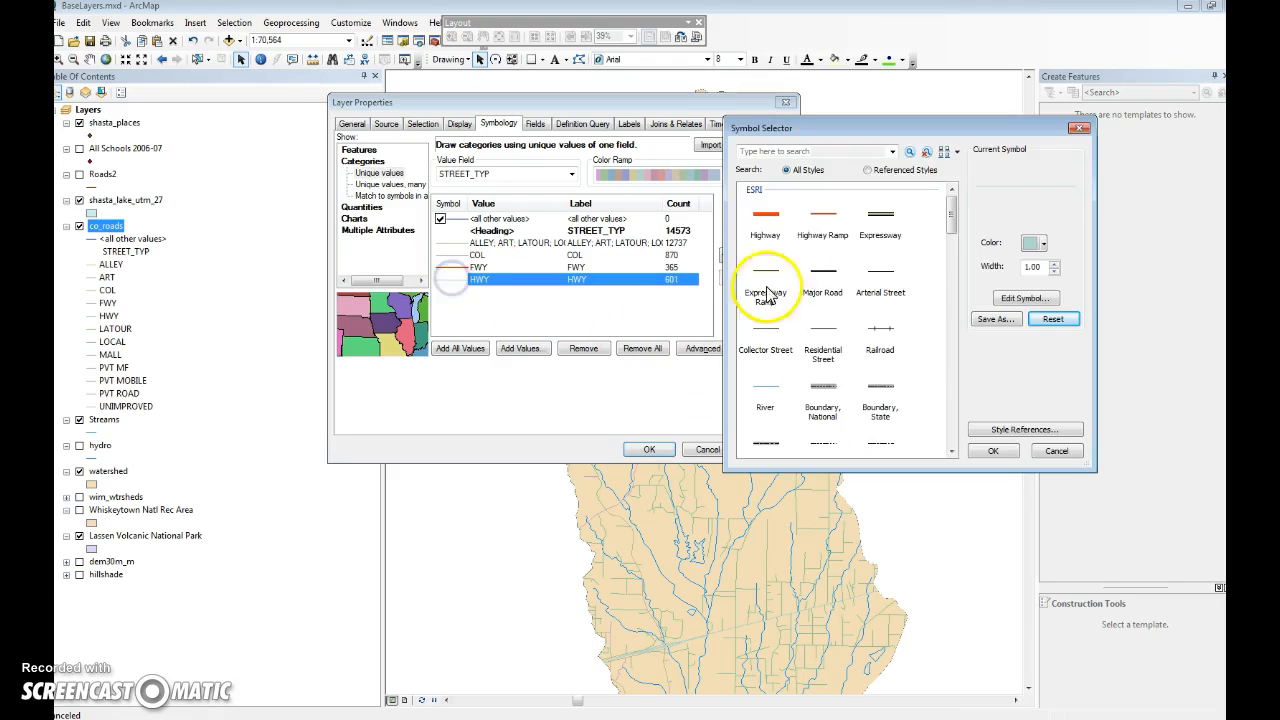
left_click(822, 215)
double_click(1048, 268)
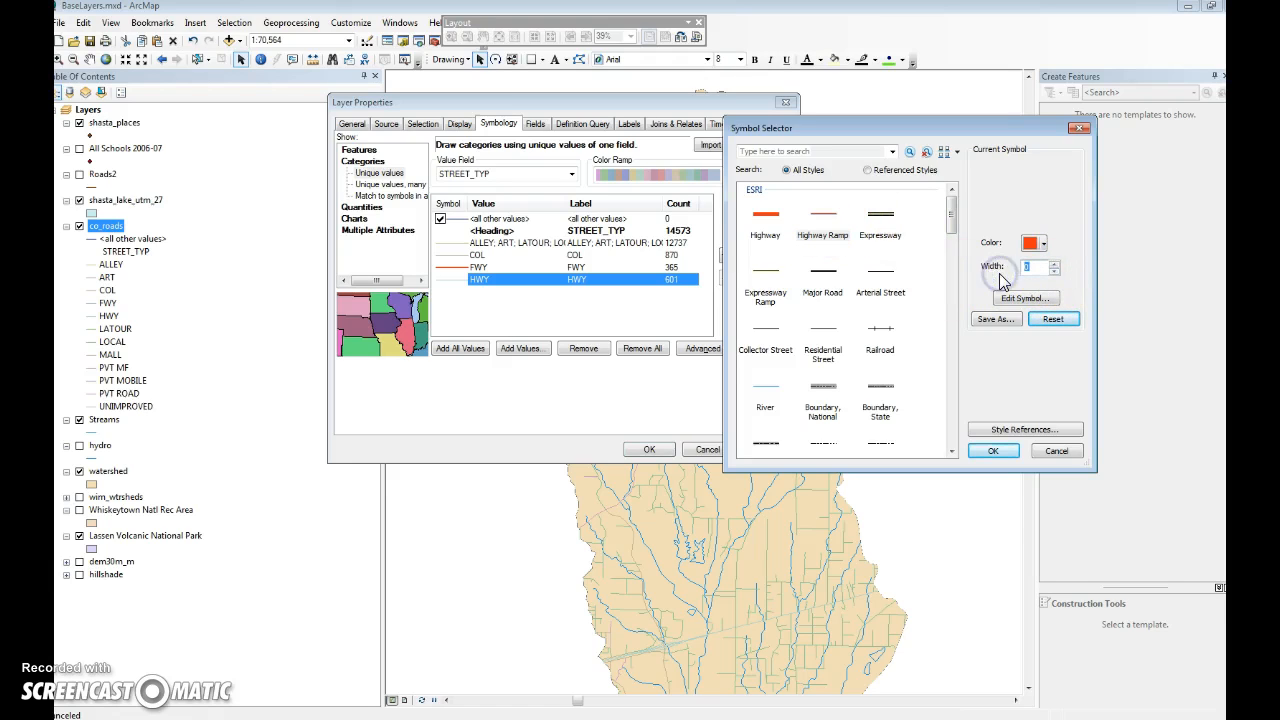
left_click(1055, 272)
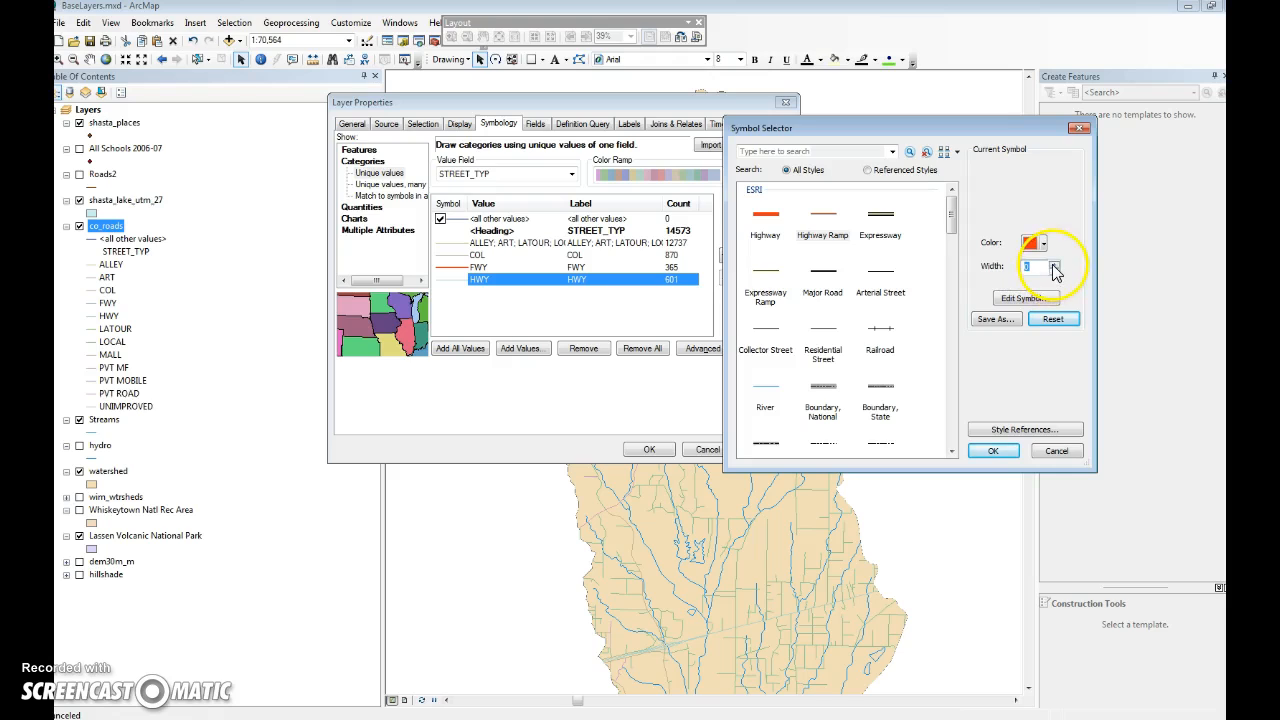
left_click_drag(1037, 267, 1000, 267)
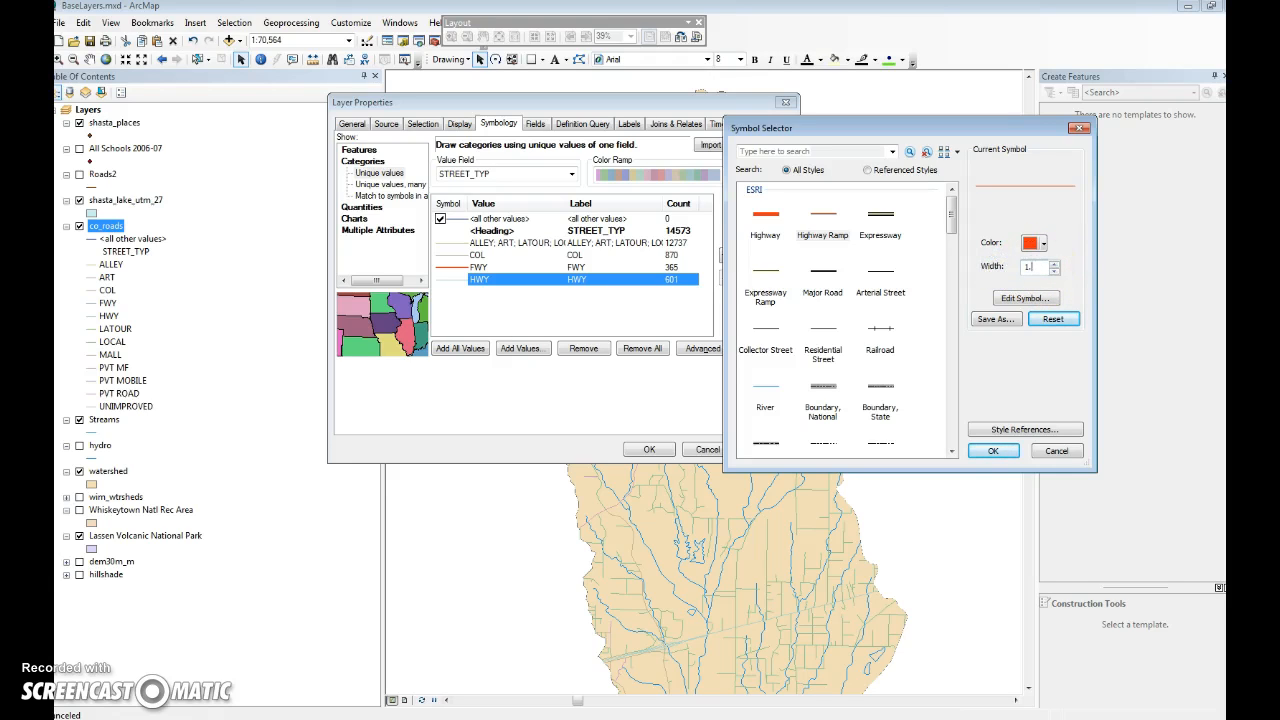
type("1.25")
left_click(993, 450)
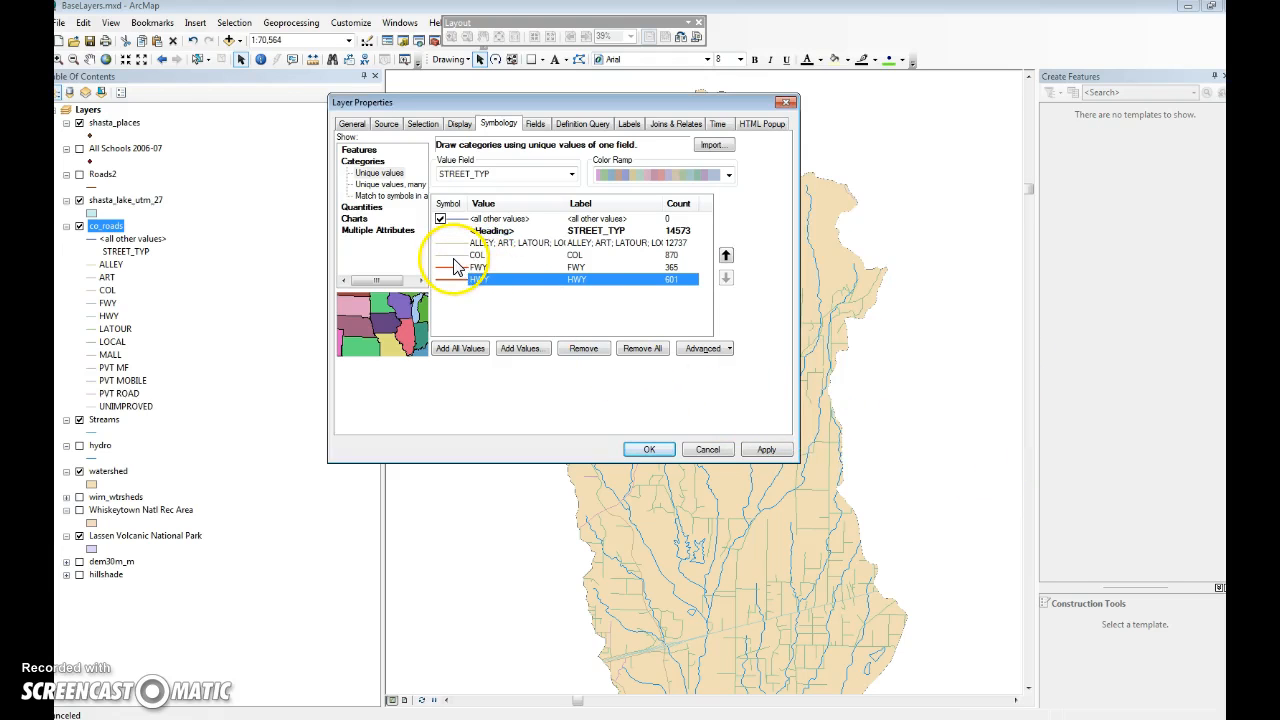
Step: Change the line color of the COL street type to red
double_click(455, 258)
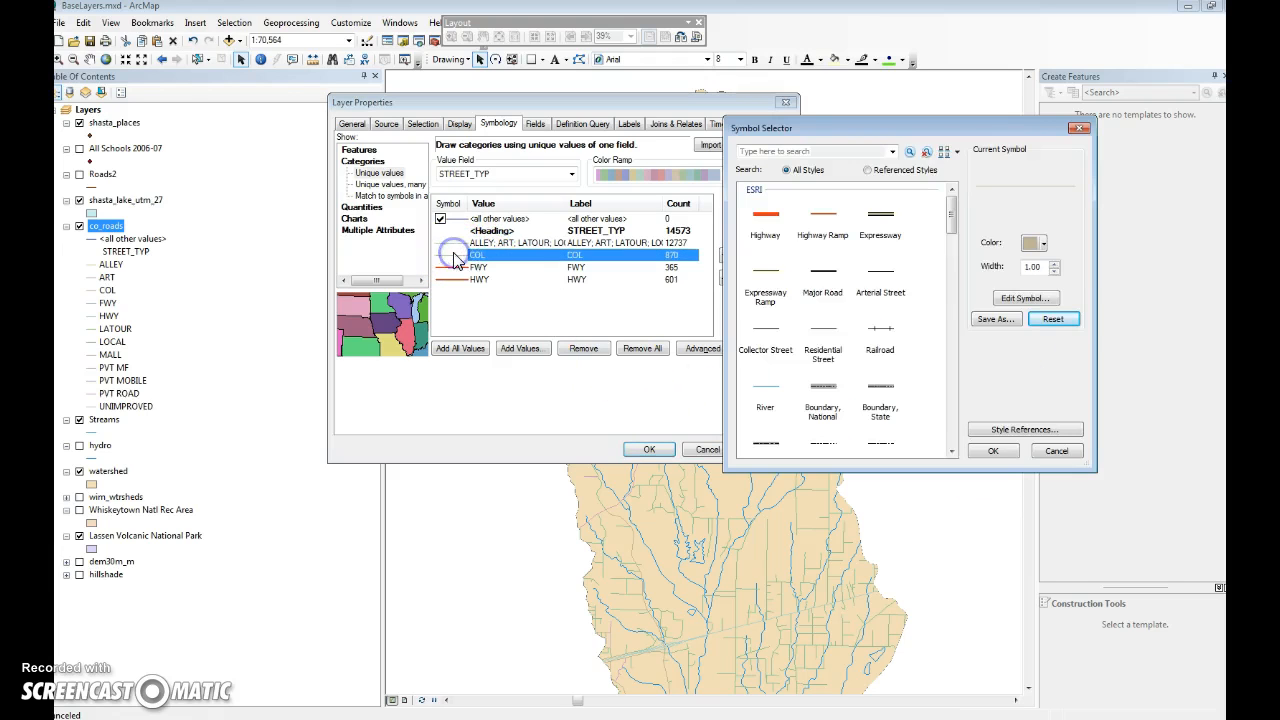
left_click(1040, 245)
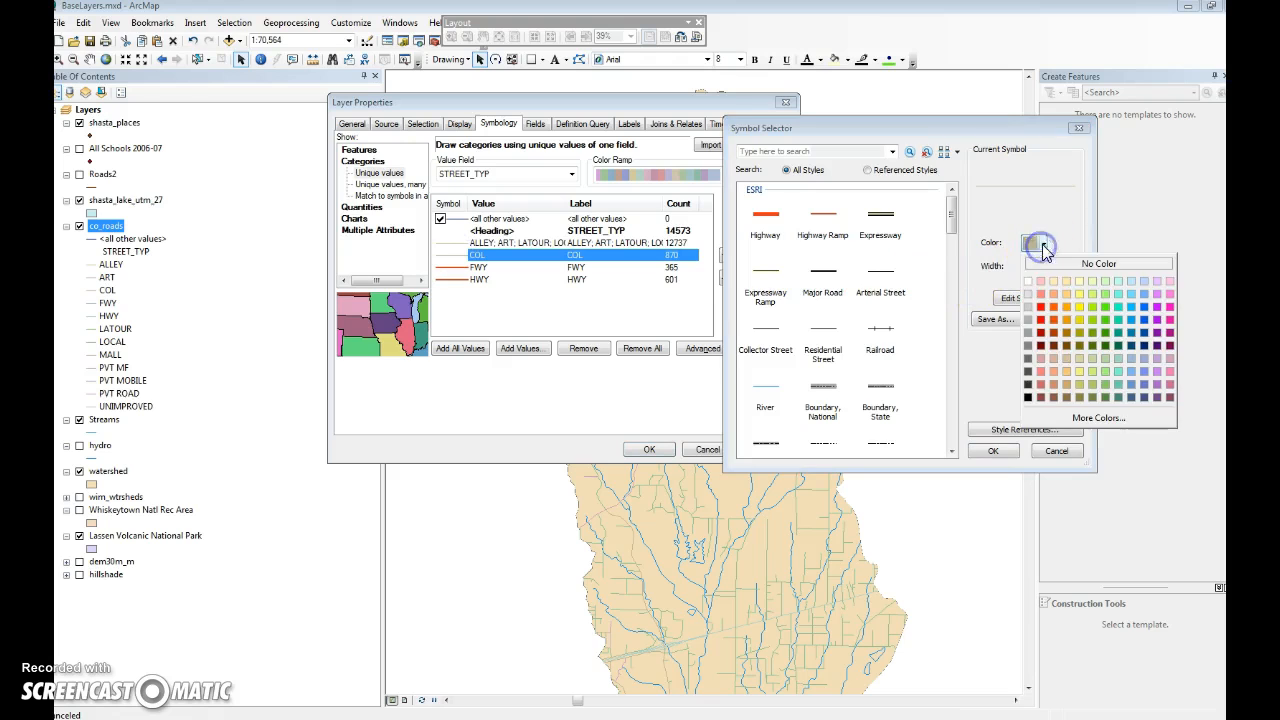
left_click(1040, 313)
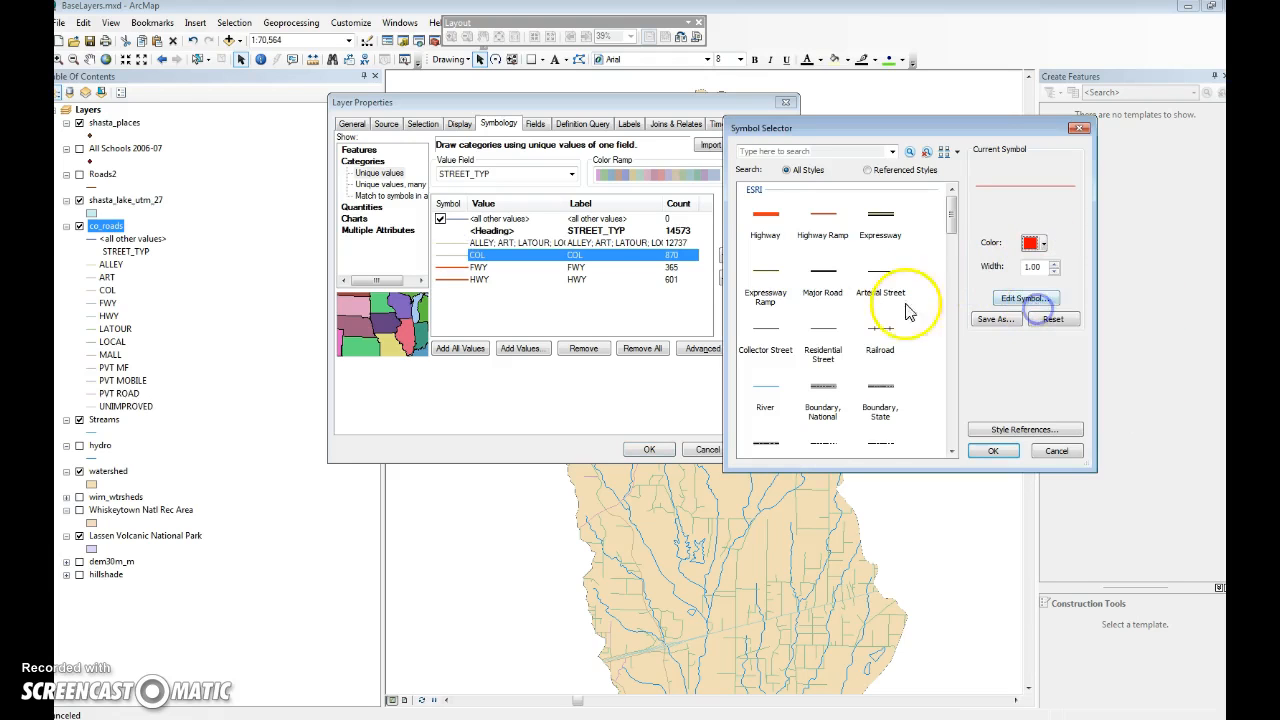
left_click(995, 450)
Step: Set the line color of the grouped ALLEY to UNIMPROVED street types to light pink and apply the co_roads symbology
double_click(460, 243)
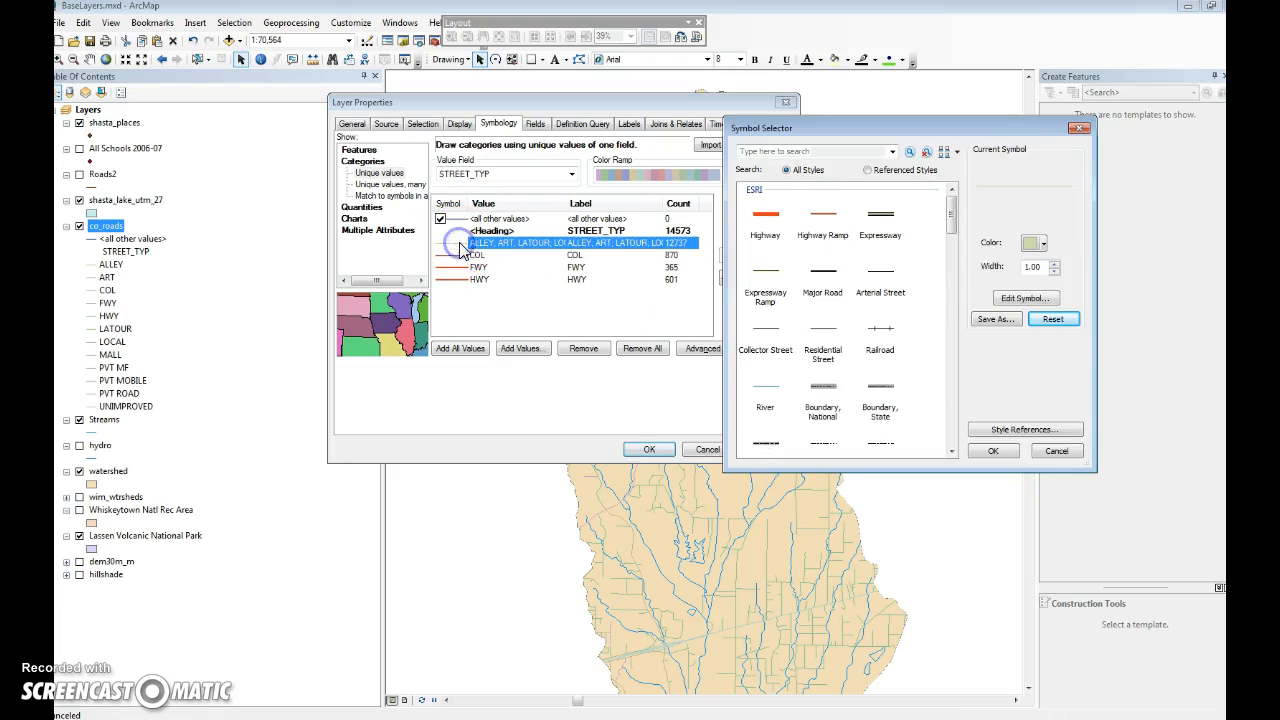
left_click(1043, 244)
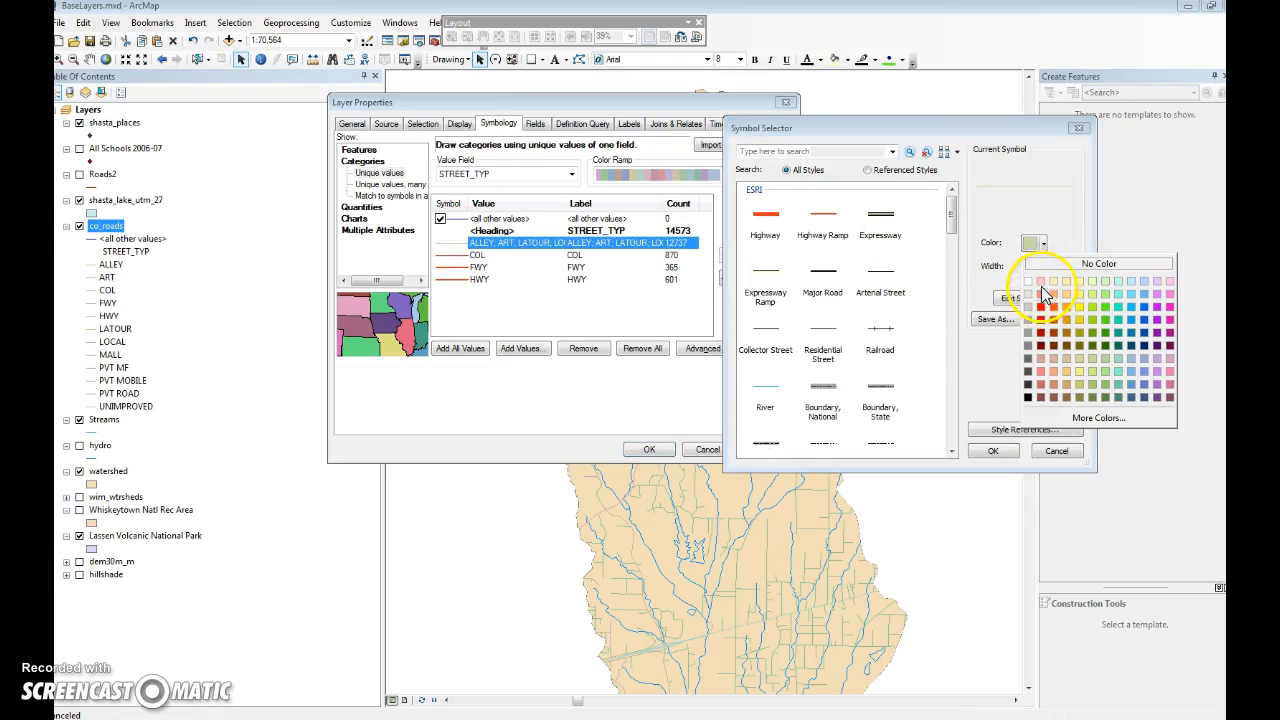
left_click(1041, 285)
left_click(1005, 452)
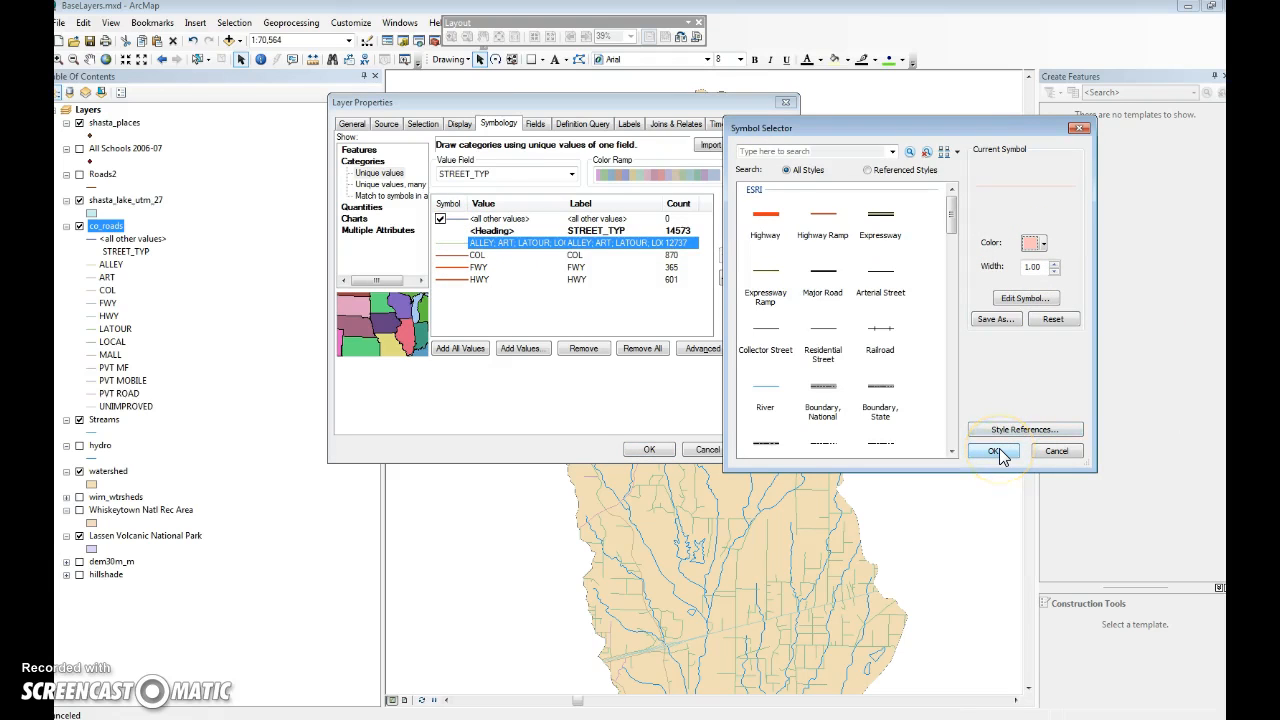
left_click(767, 449)
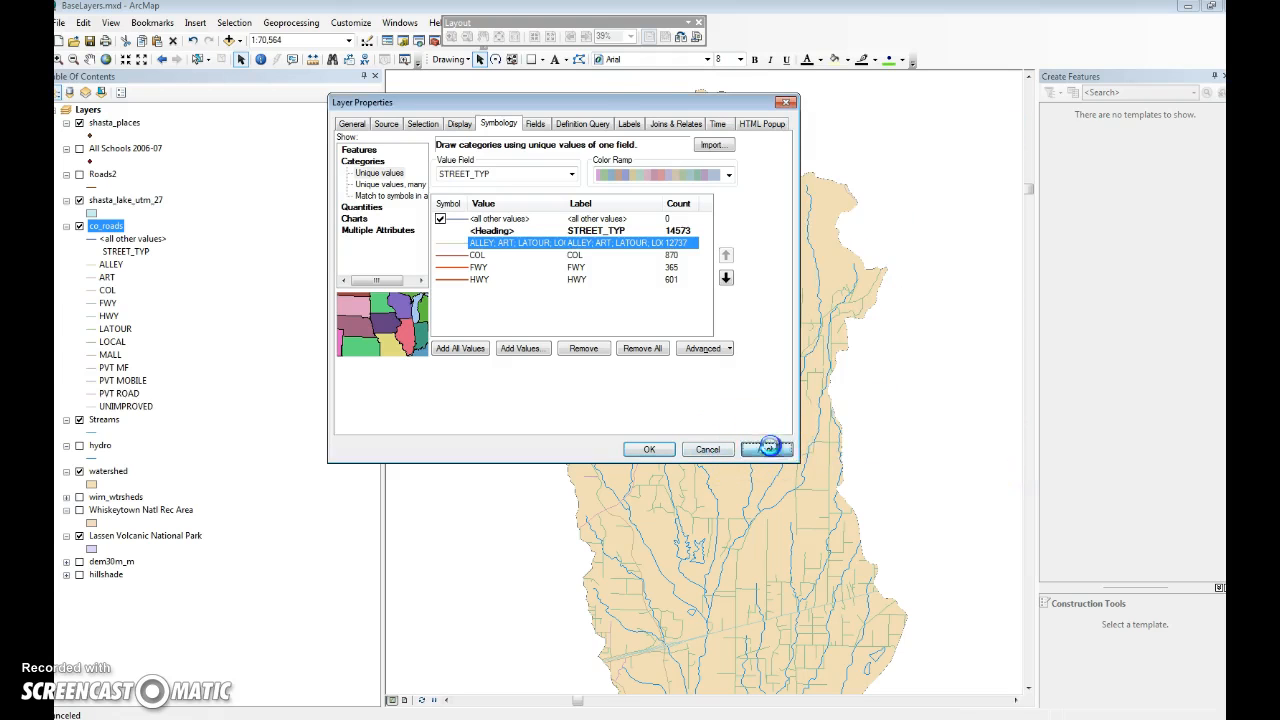
left_click_drag(669, 108, 426, 100)
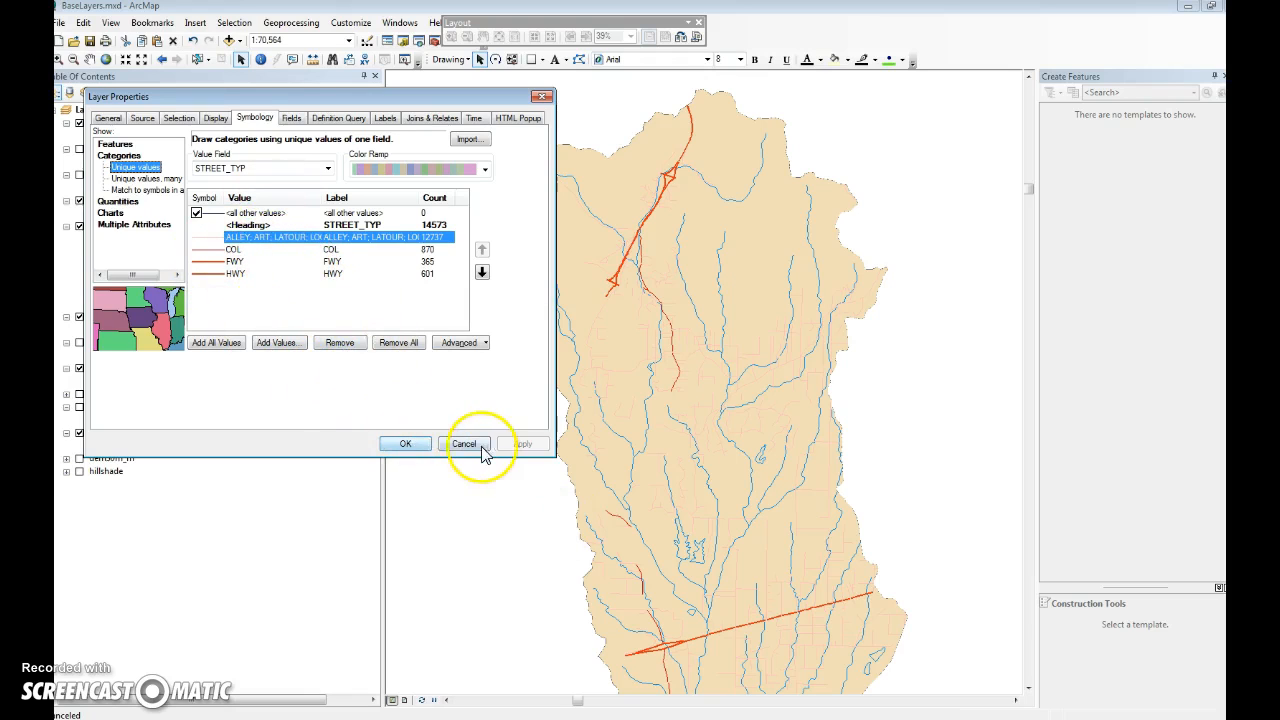
left_click(422, 452)
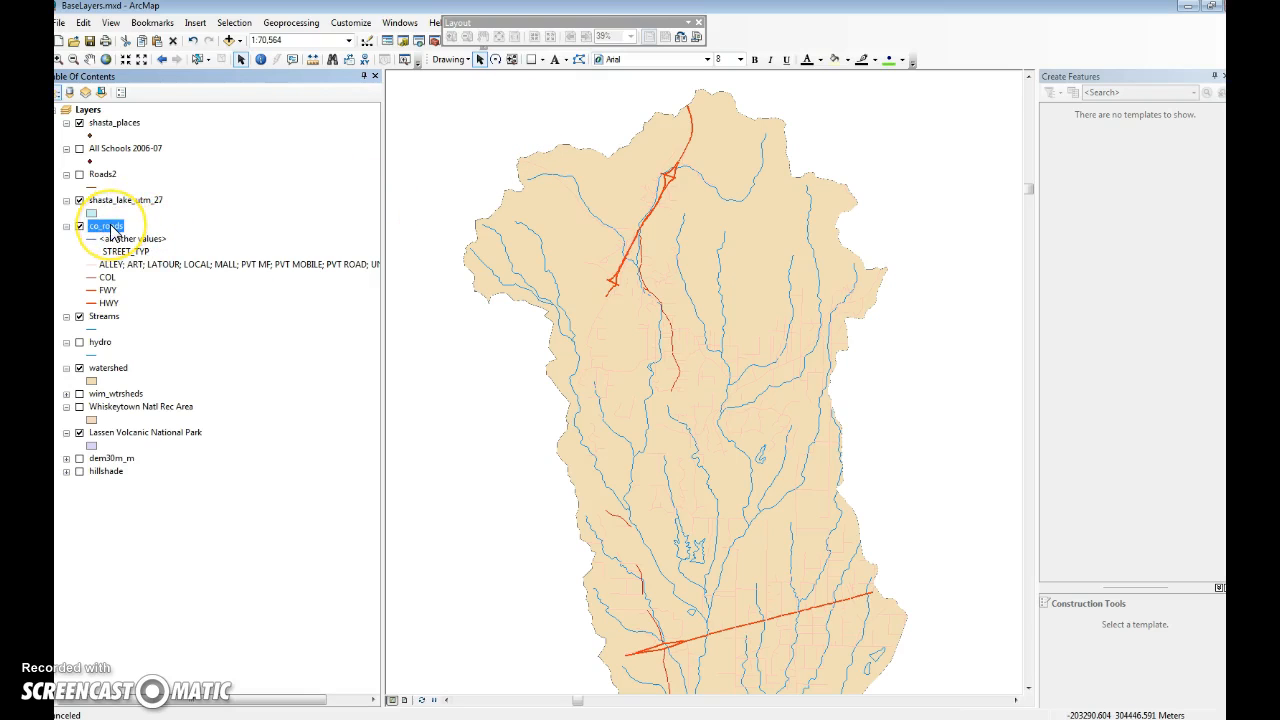
Step: Relabel the HWY street type of co_roads as Highway and the FWY street type as Freeway
right_click(112, 228)
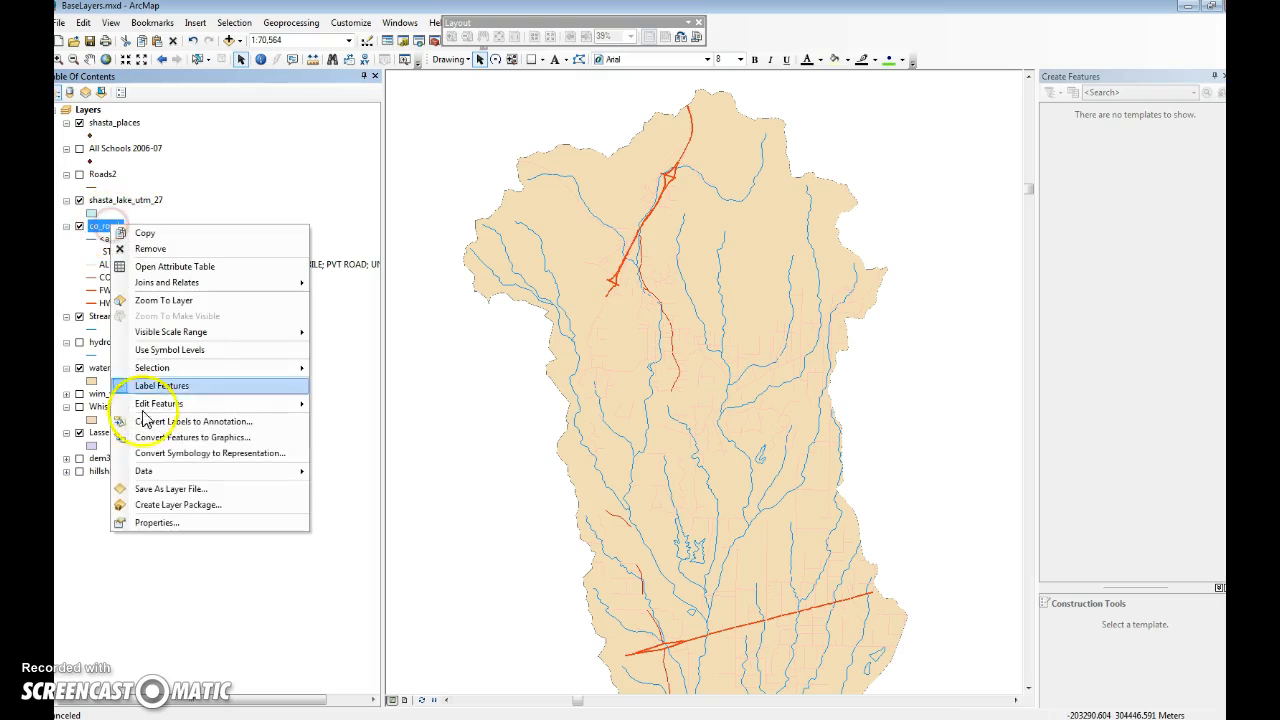
left_click(166, 542)
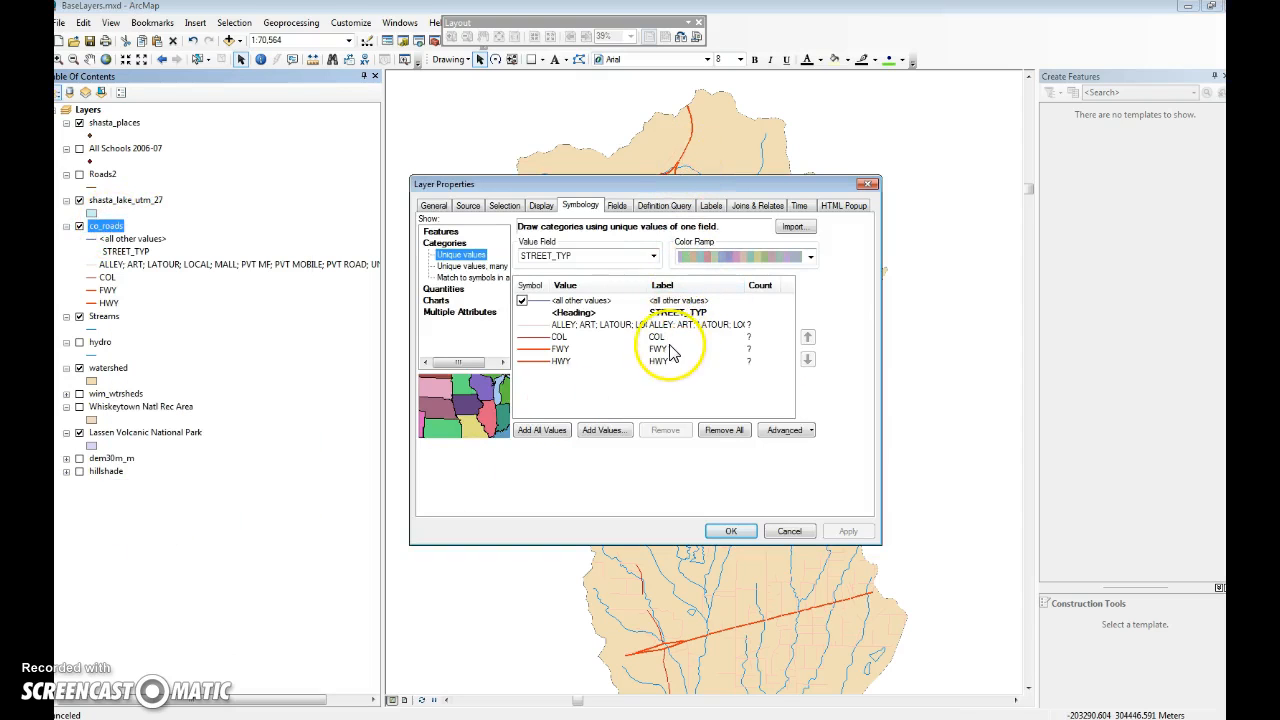
left_click(662, 362)
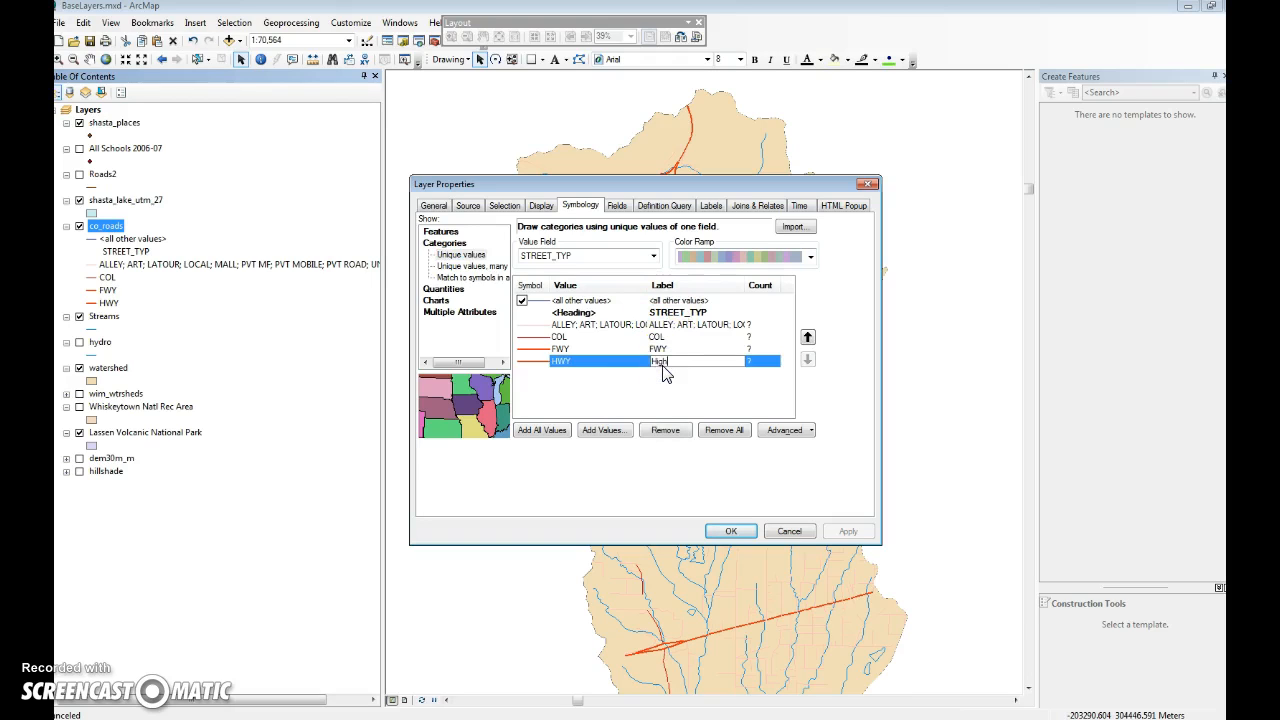
type("Highway")
key("Return")
left_click(668, 349)
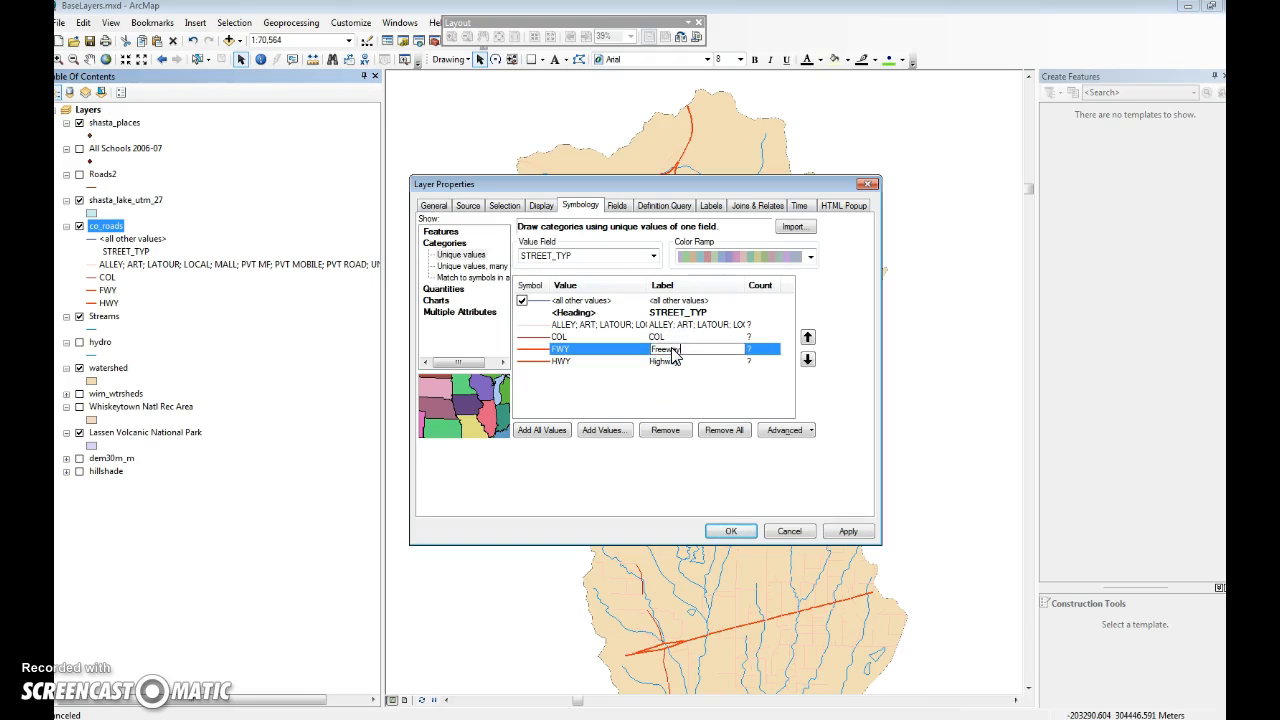
left_click(674, 345)
Step: Relabel the COL street type as Major Roads and the grouped category as Other Roads, and accept the layer properties
left_click(674, 339)
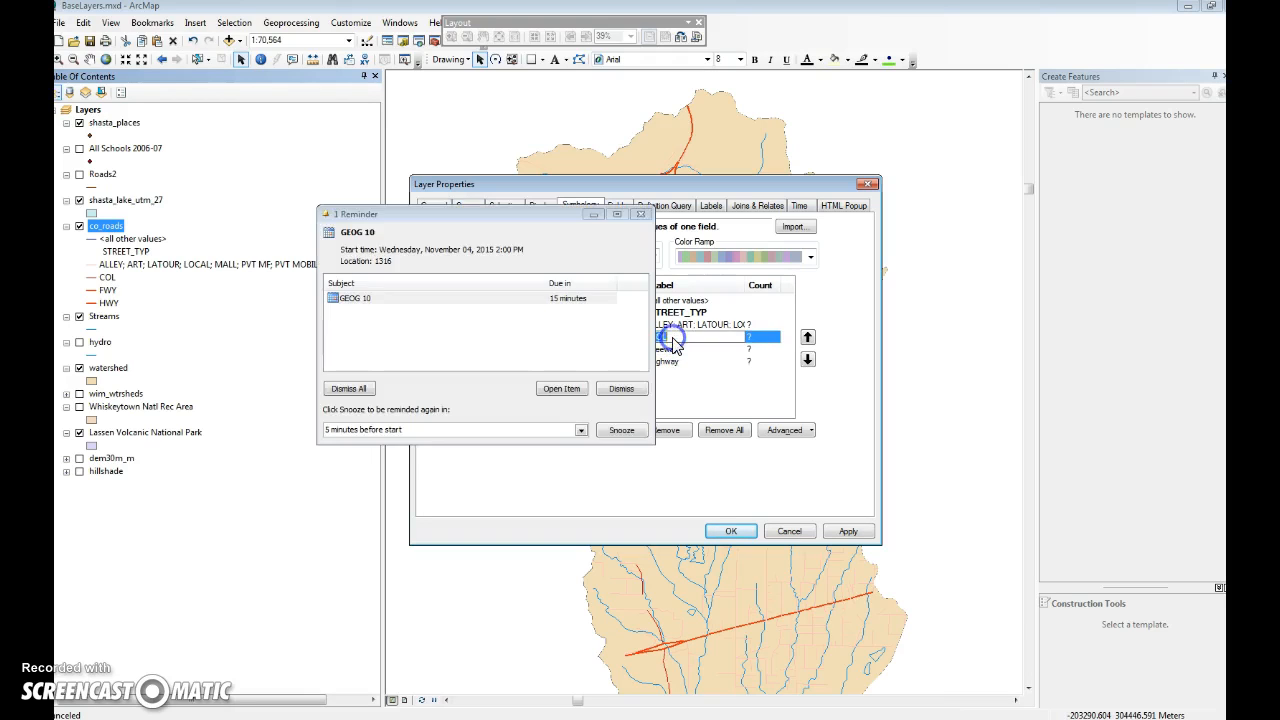
left_click(640, 215)
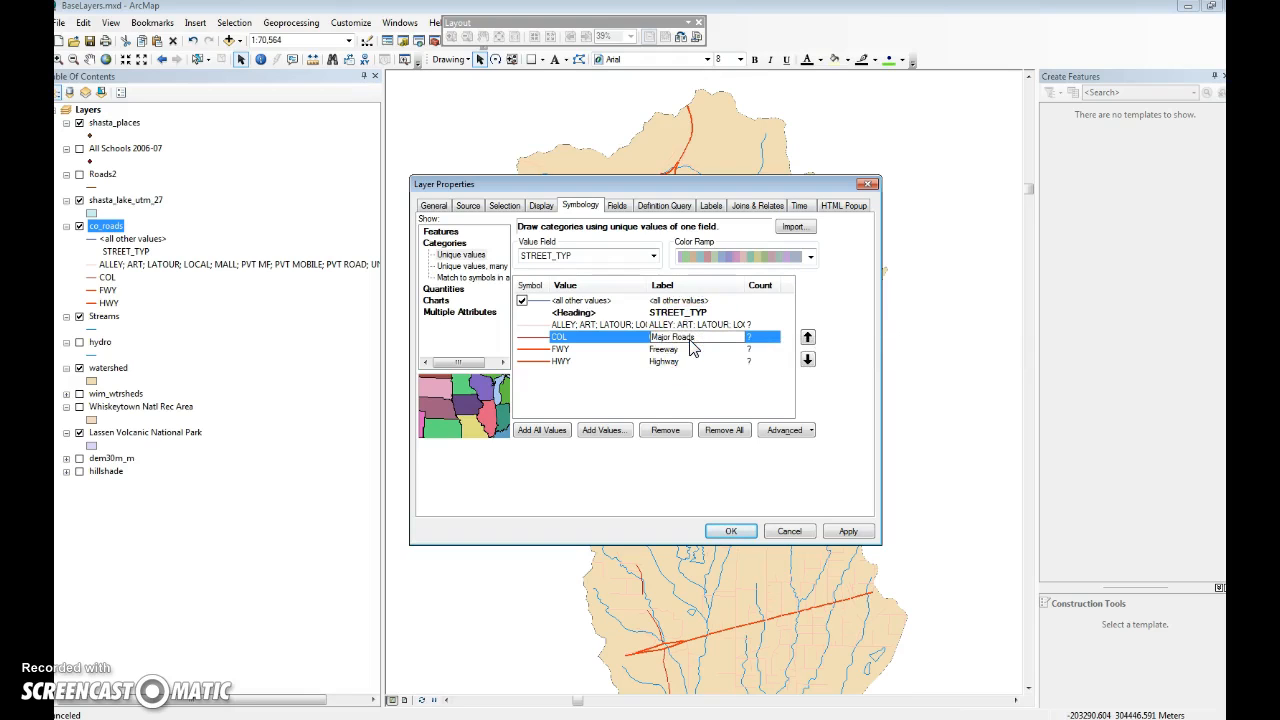
left_click(674, 323)
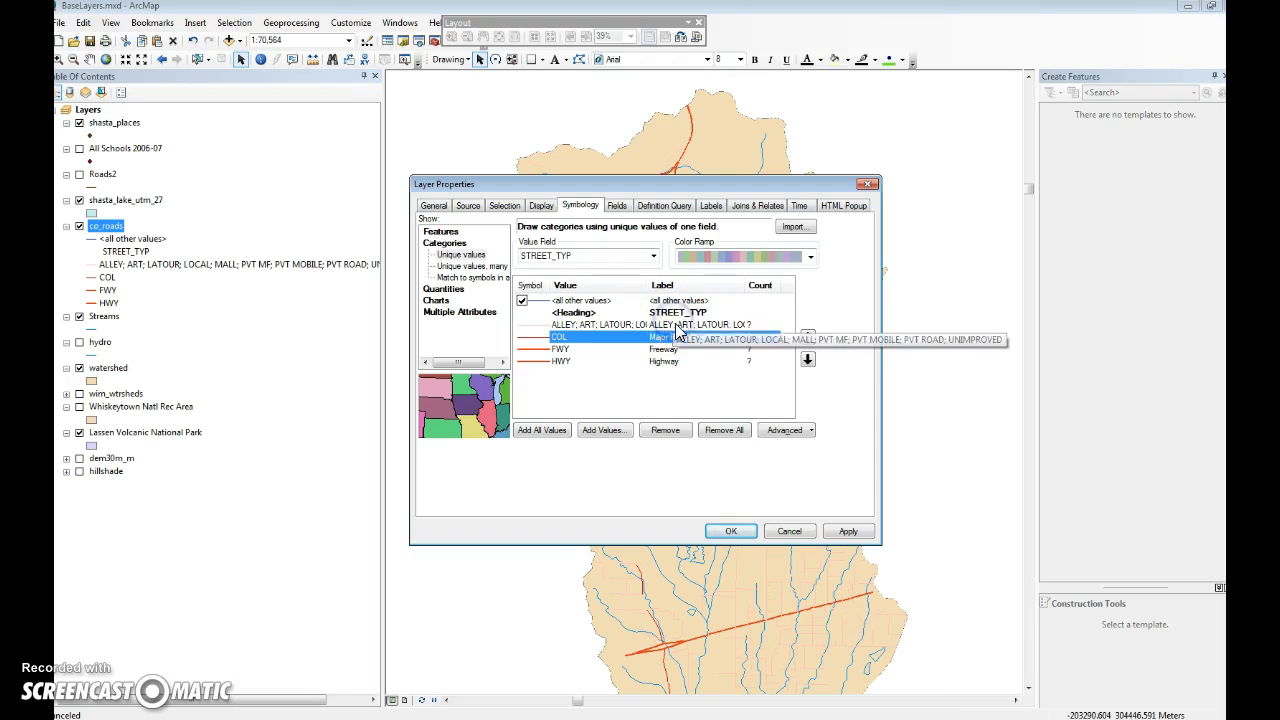
left_click(676, 326)
type("OF")
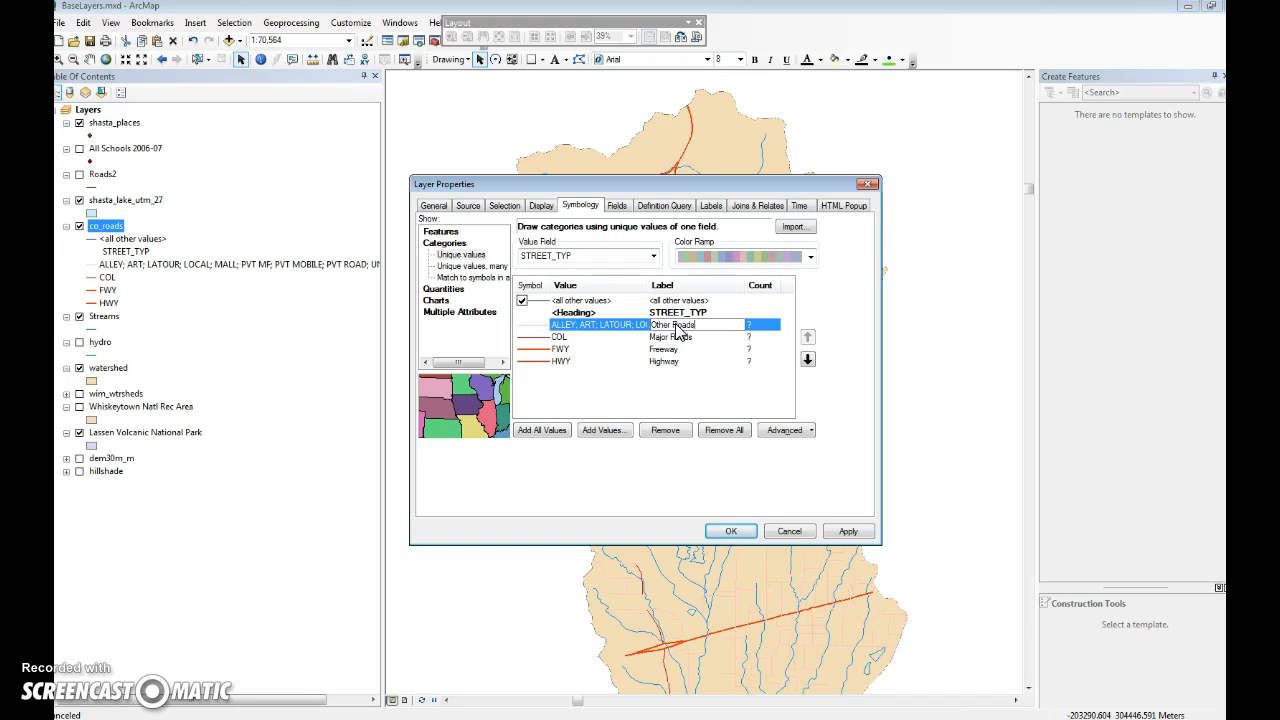
left_click(746, 528)
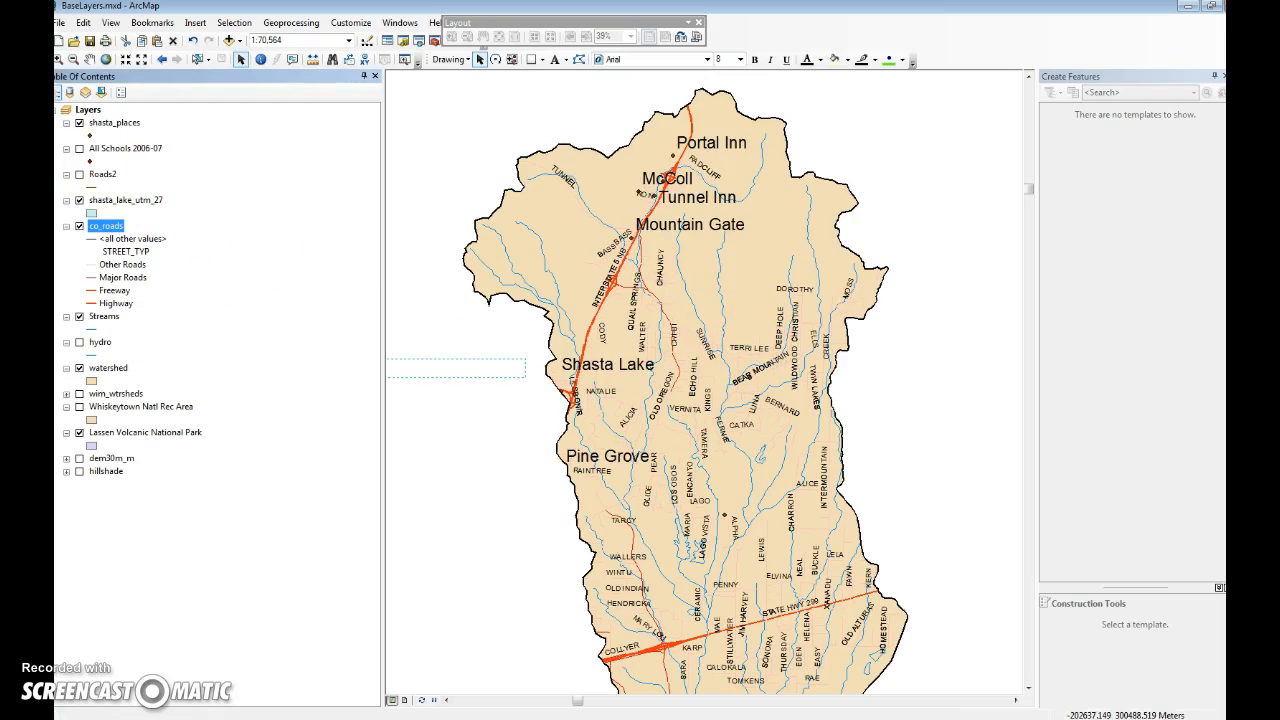
Step: Hide the shasta_places layer and turn off feature labeling for the co_roads layer
left_click(80, 122)
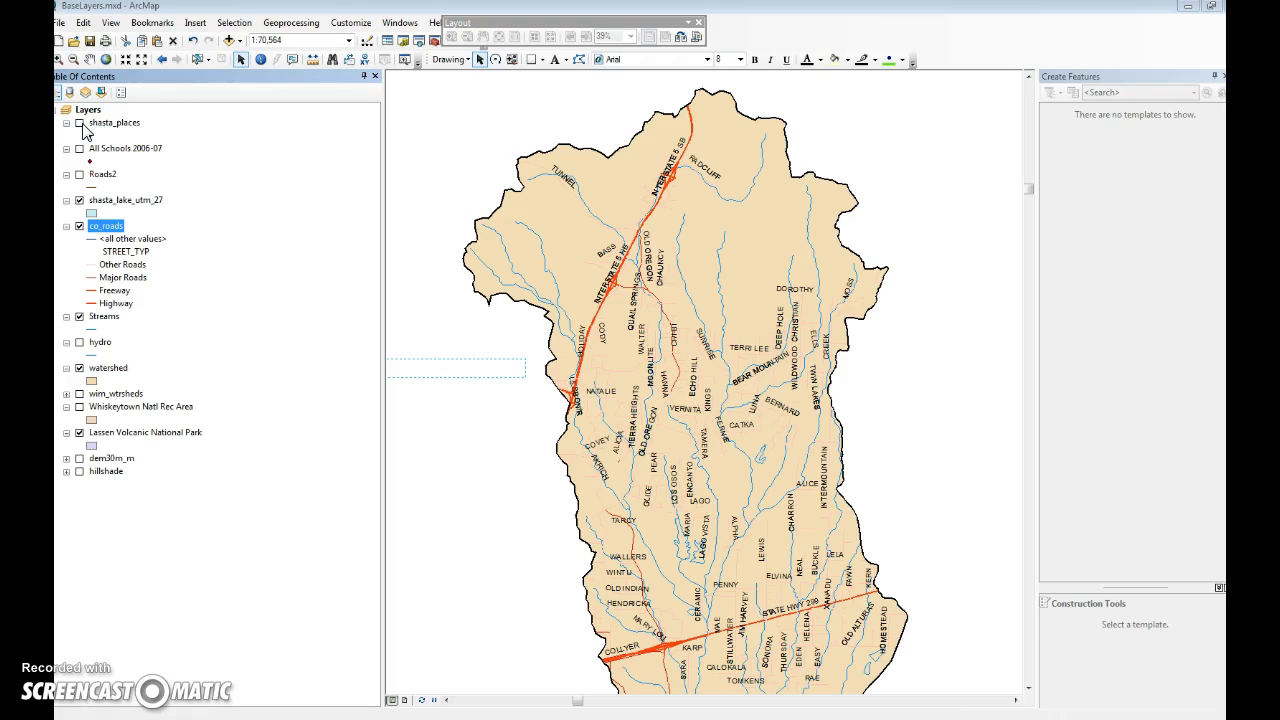
right_click(122, 227)
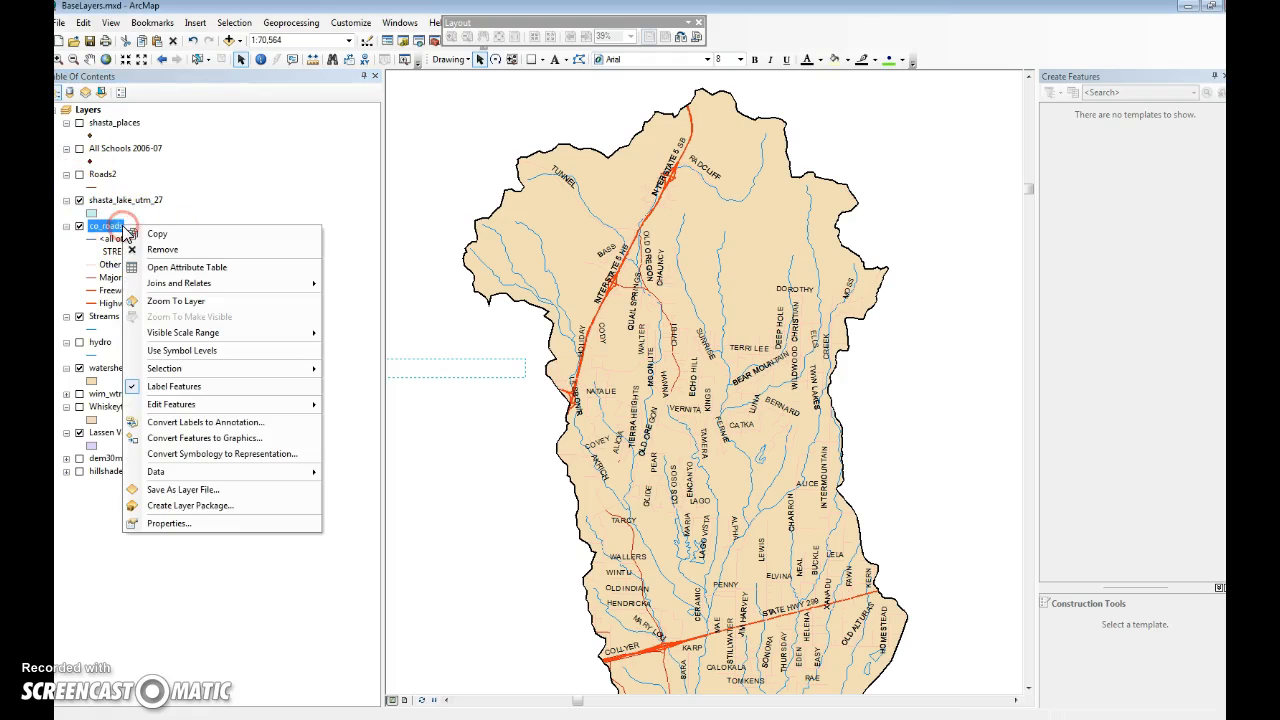
left_click(158, 385)
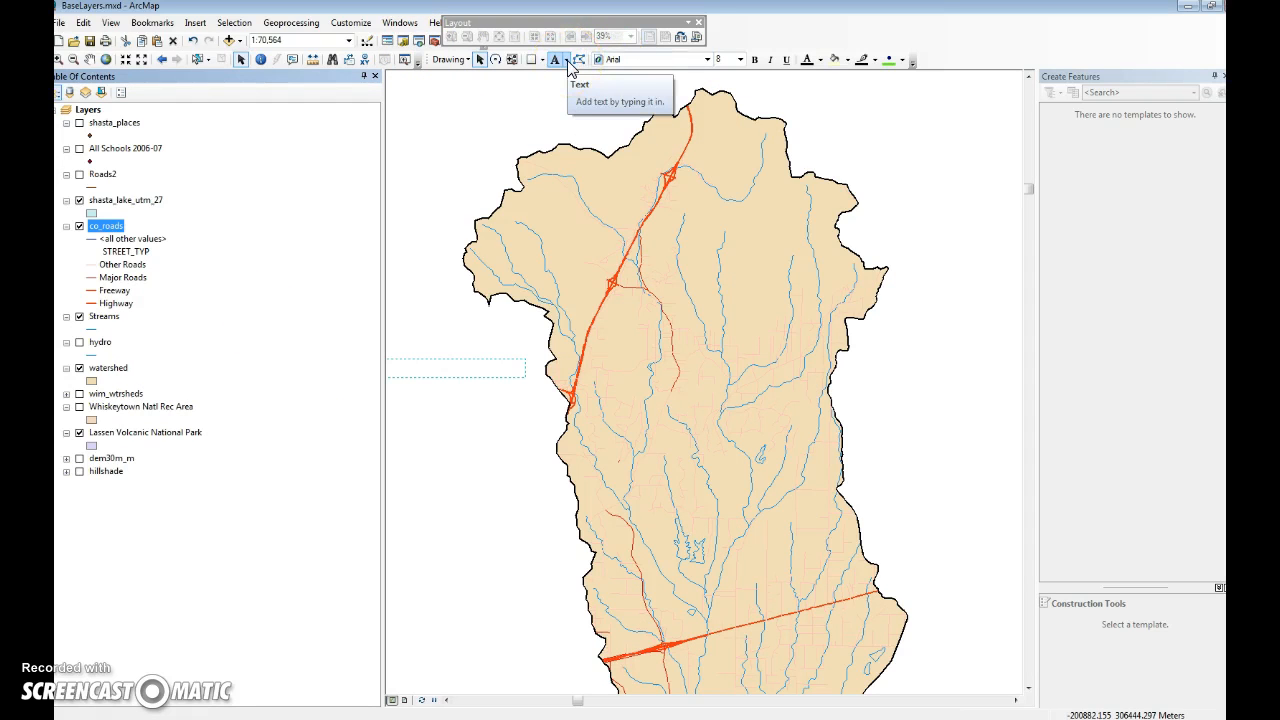
Step: Undock the Draw toolbar so that it floats over the map
left_click_drag(423, 61, 486, 115)
right_click(765, 37)
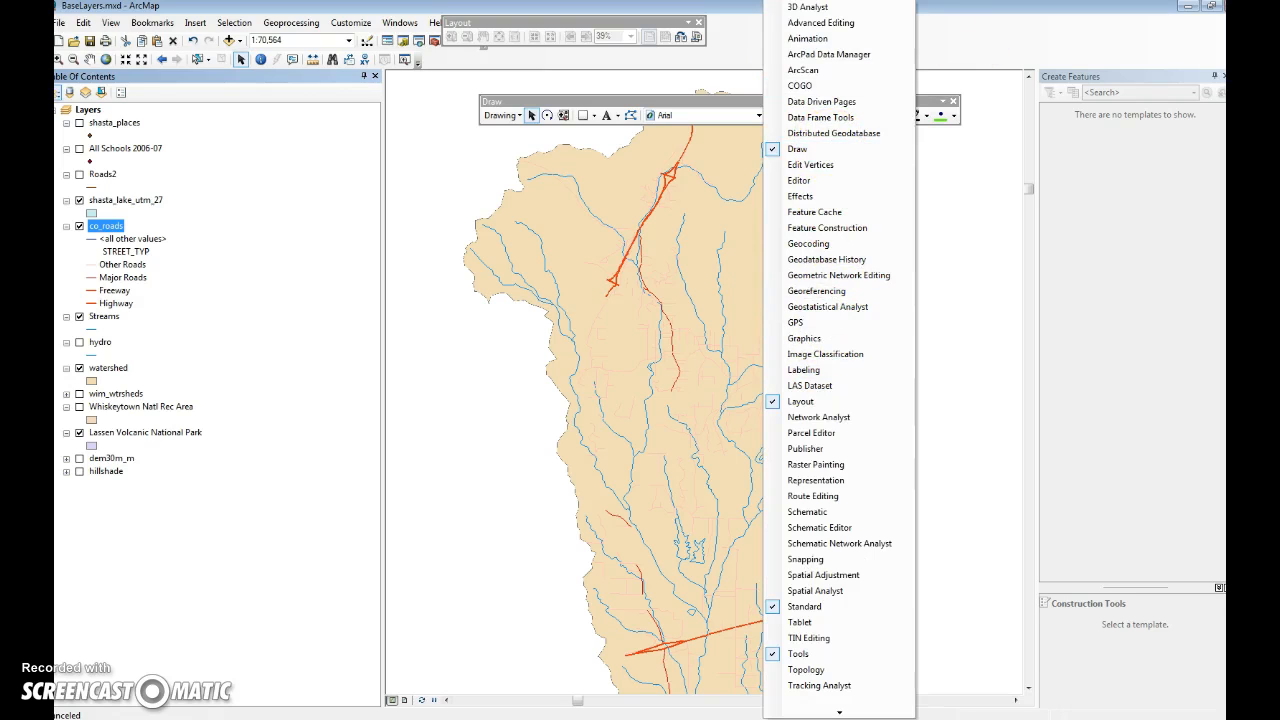
left_click(1031, 19)
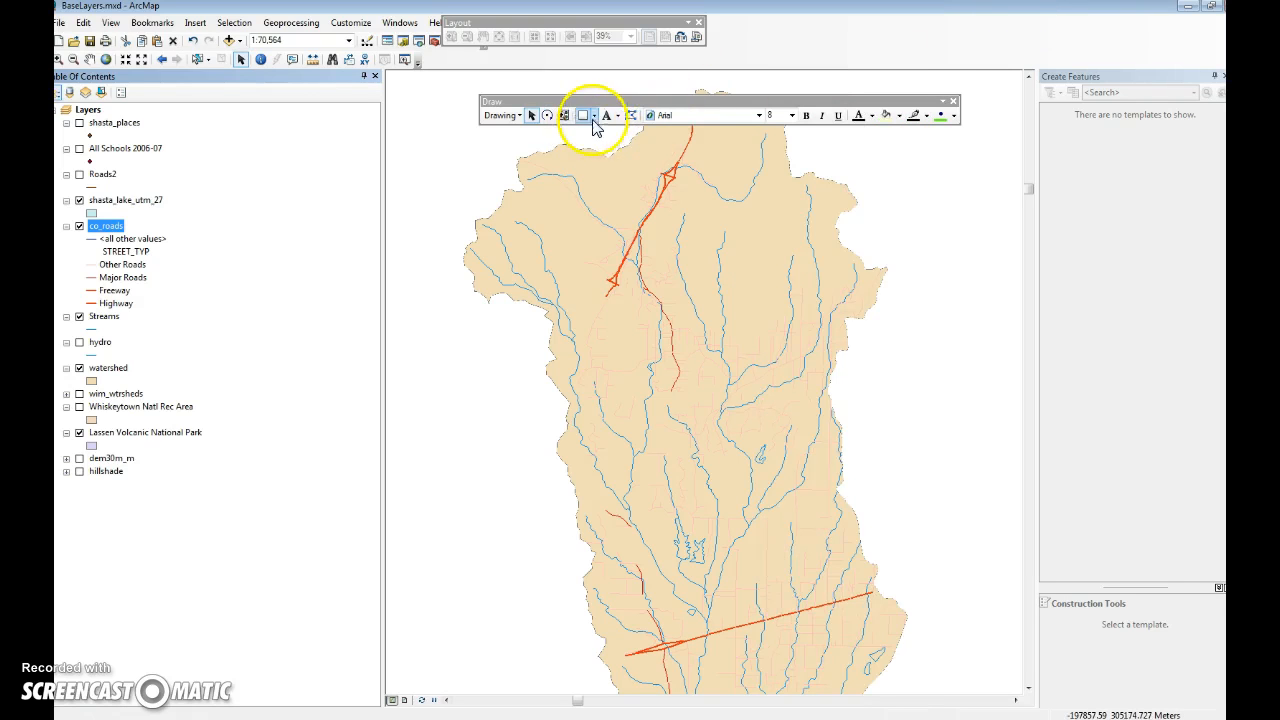
Step: Use the Label tool to place individual labels on State Hwy 299 and on the Interstate 5 freeway
left_click(618, 116)
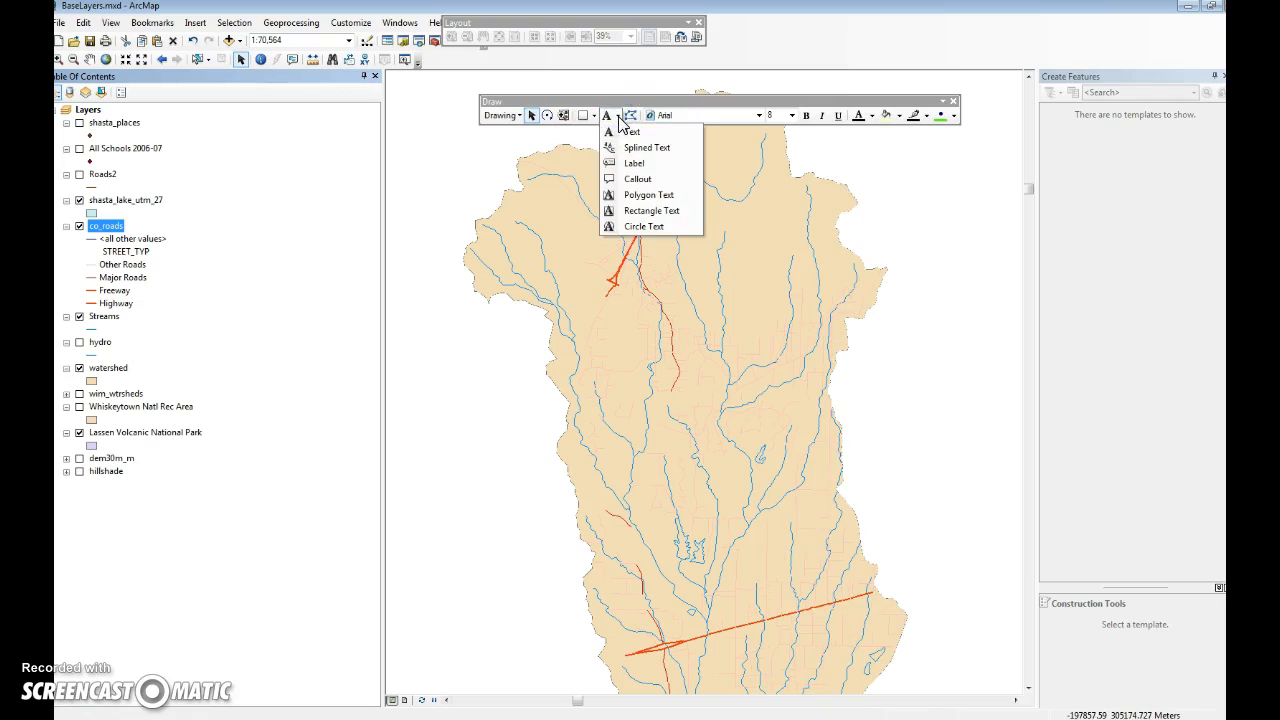
left_click(649, 168)
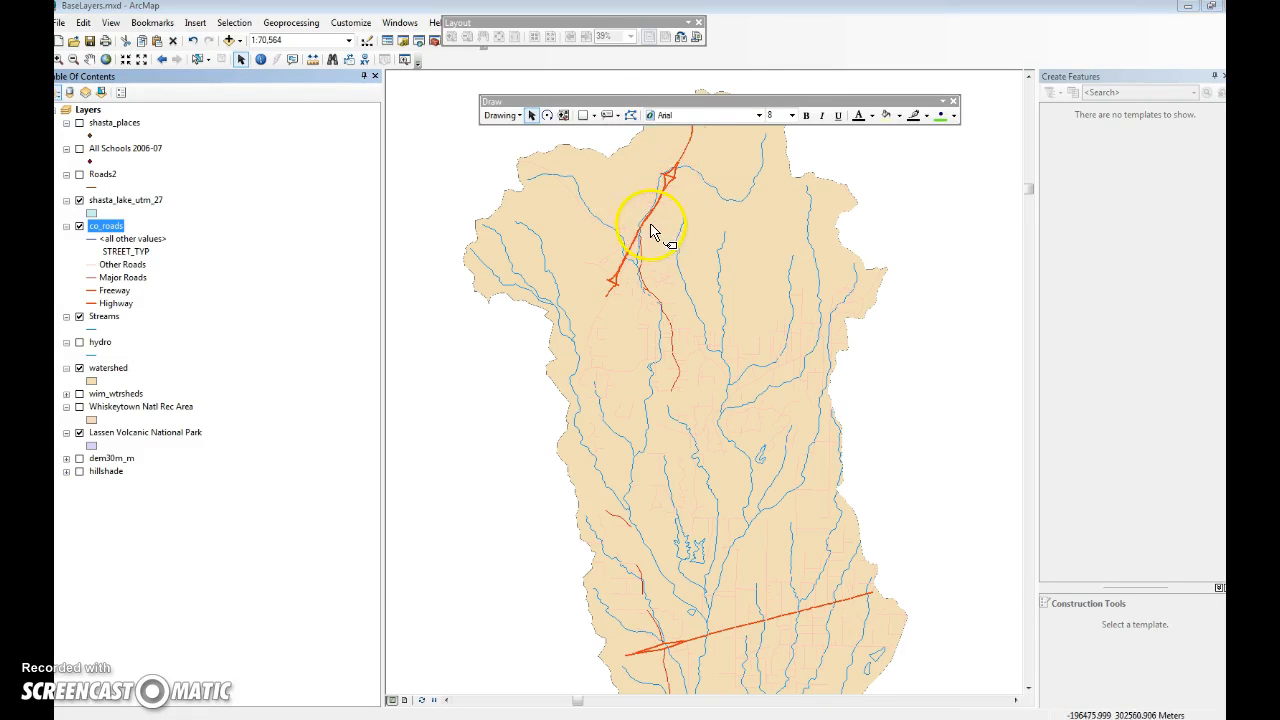
left_click(722, 637)
left_click(723, 627)
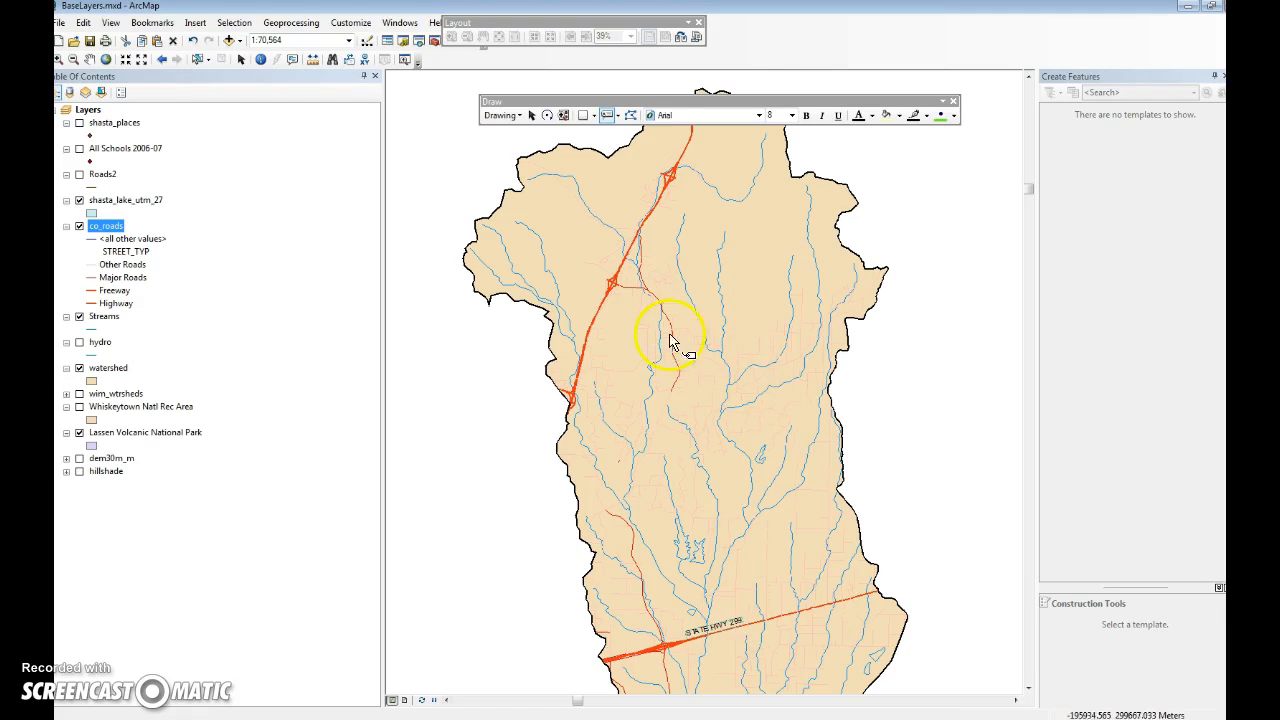
left_click(647, 220)
left_click(655, 214)
Step: Choose the U.S. Interstate HWY label style and place a shield on the freeway south of the Interstate 5 label
left_click_drag(783, 101, 945, 170)
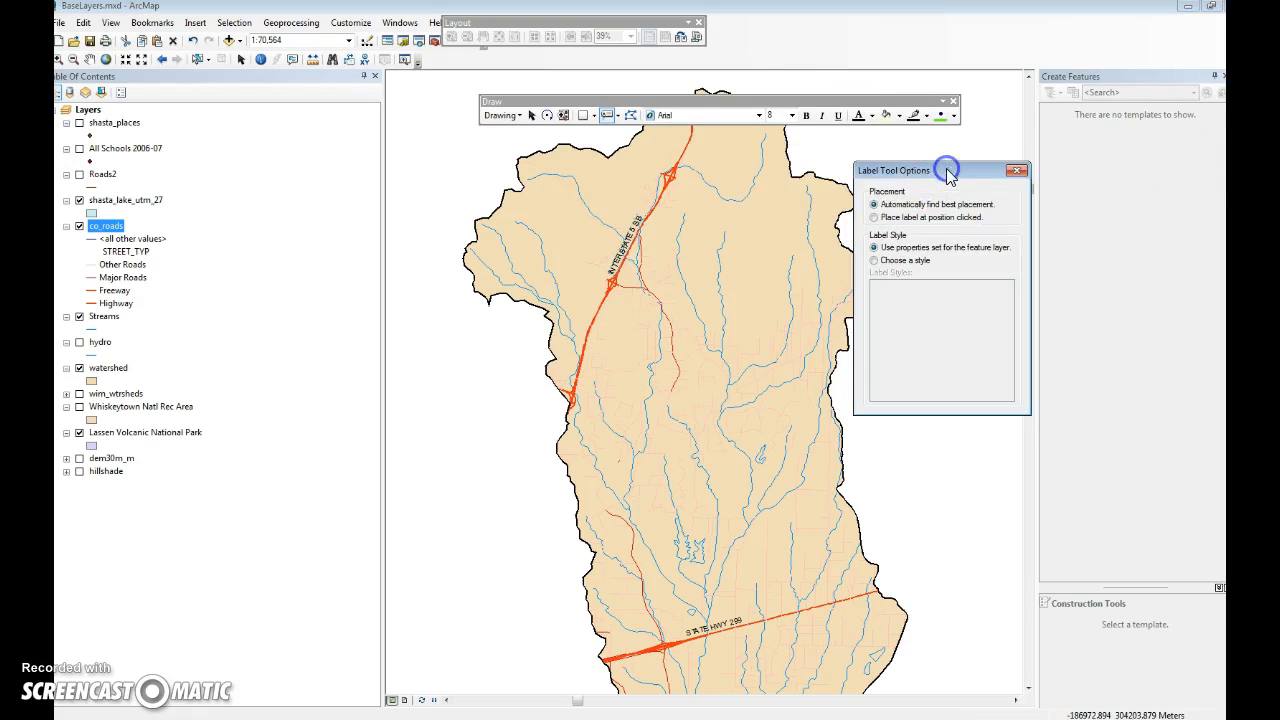
left_click(876, 261)
left_click(962, 296)
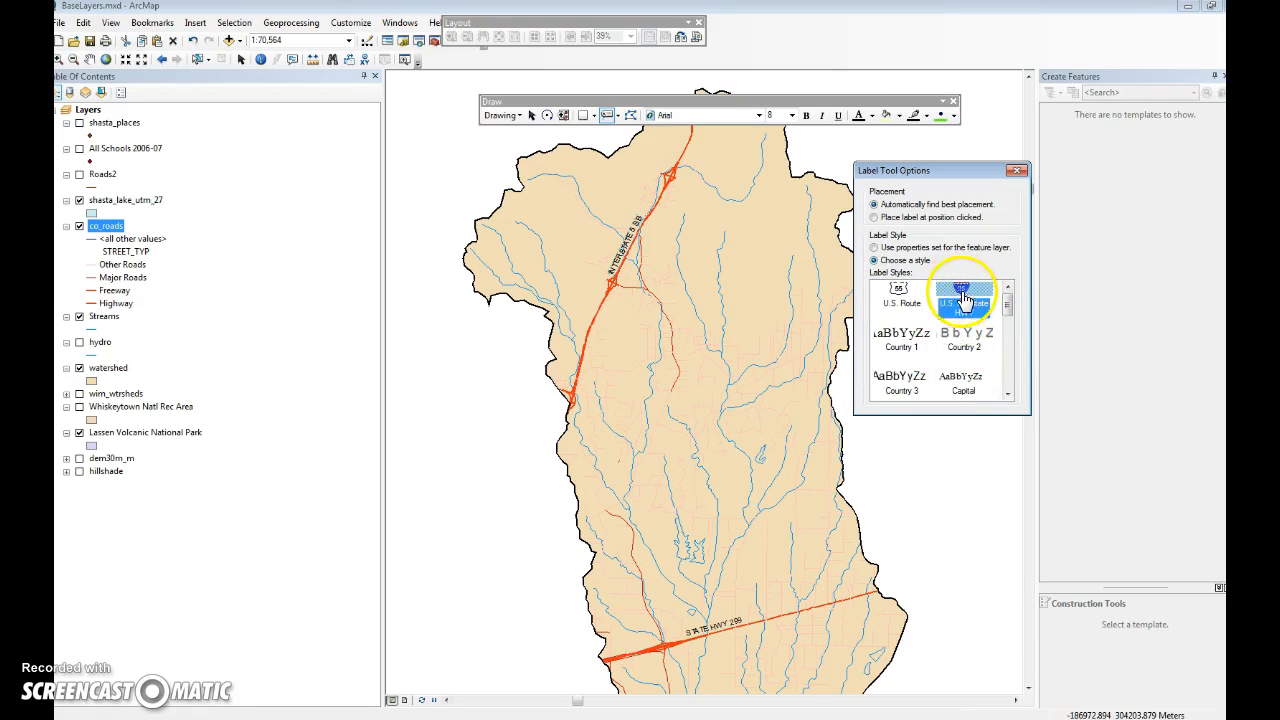
left_click(590, 322)
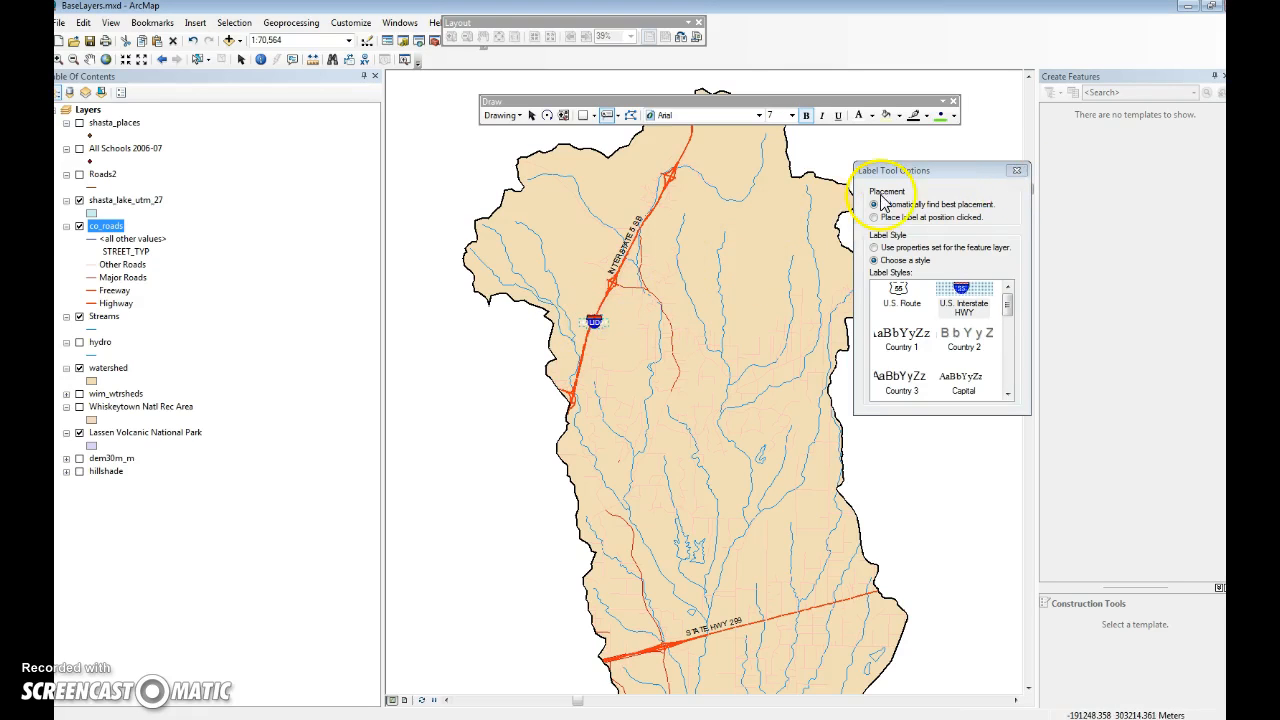
left_click(1016, 173)
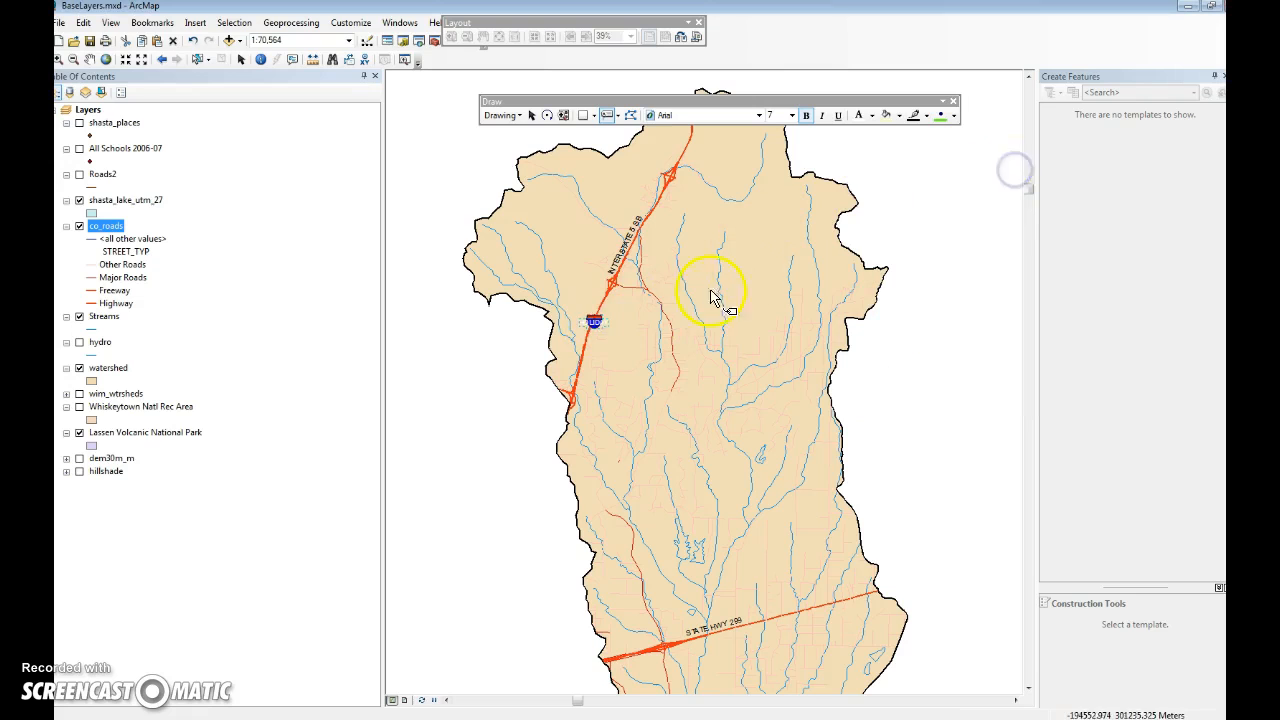
Step: Change the text of the interstate shield on the freeway to 5
left_click(592, 323)
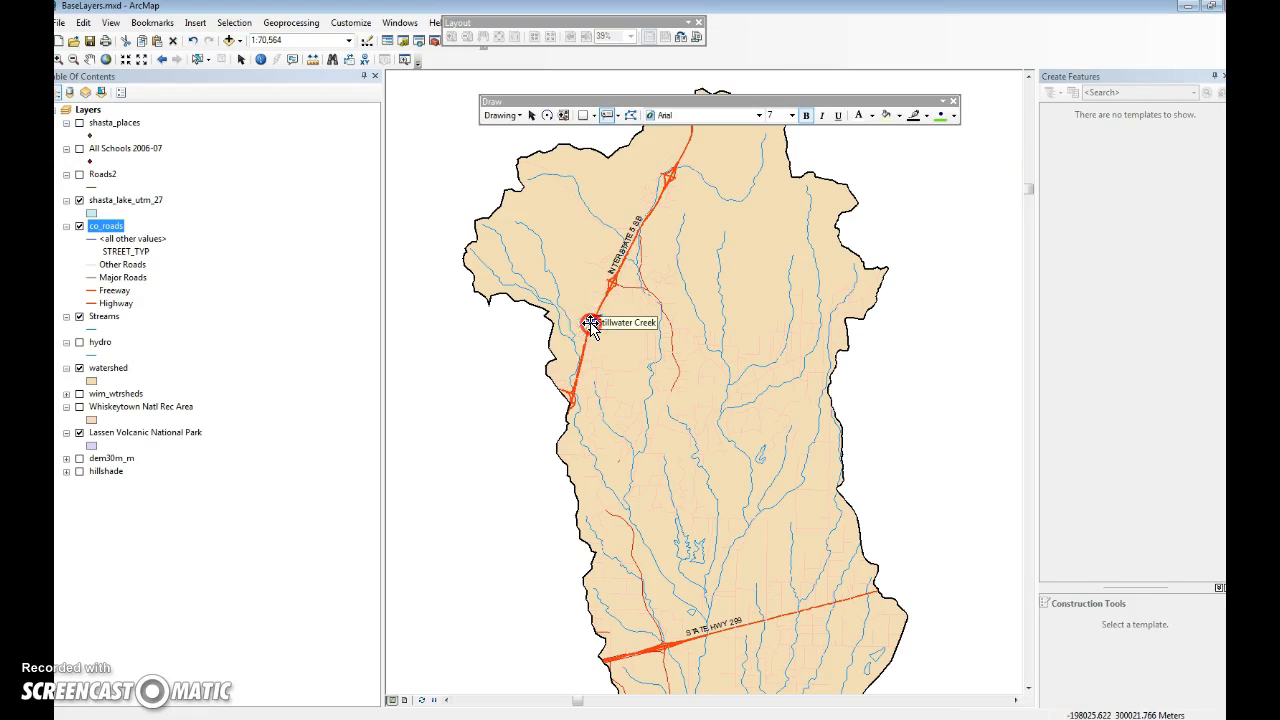
right_click(592, 323)
left_click(666, 563)
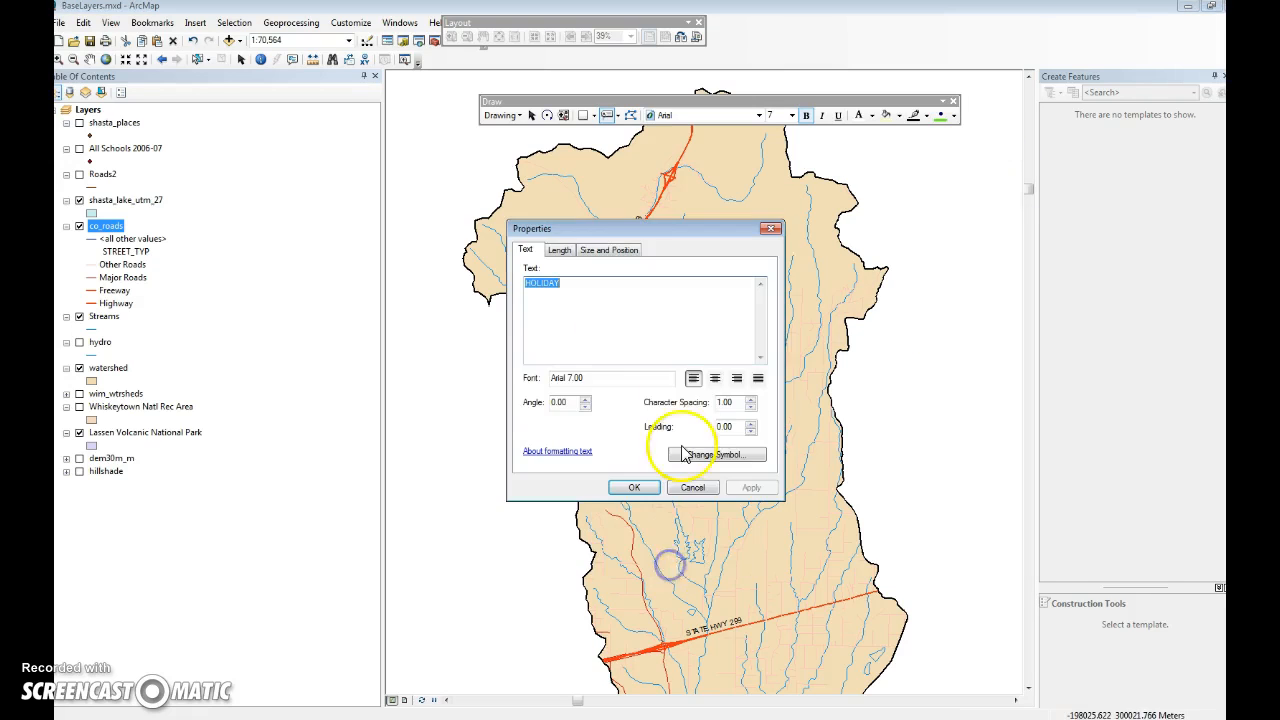
key("Delete")
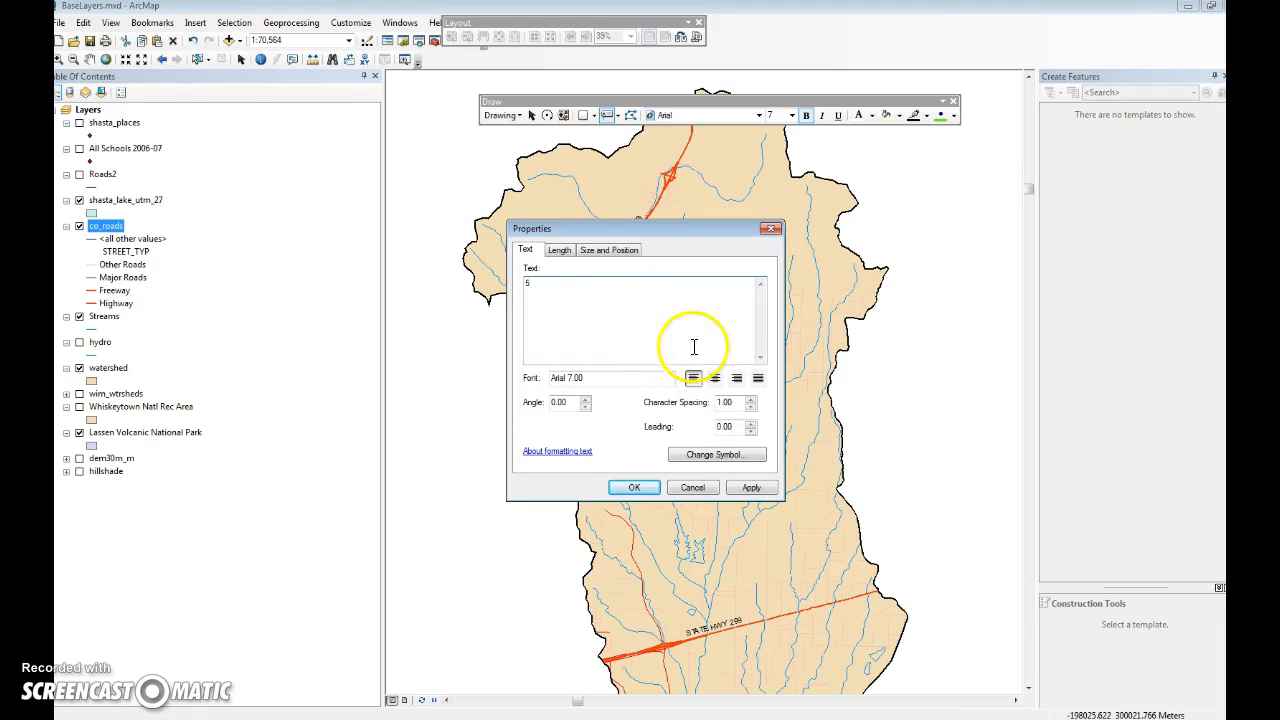
left_click(634, 487)
left_click(580, 322)
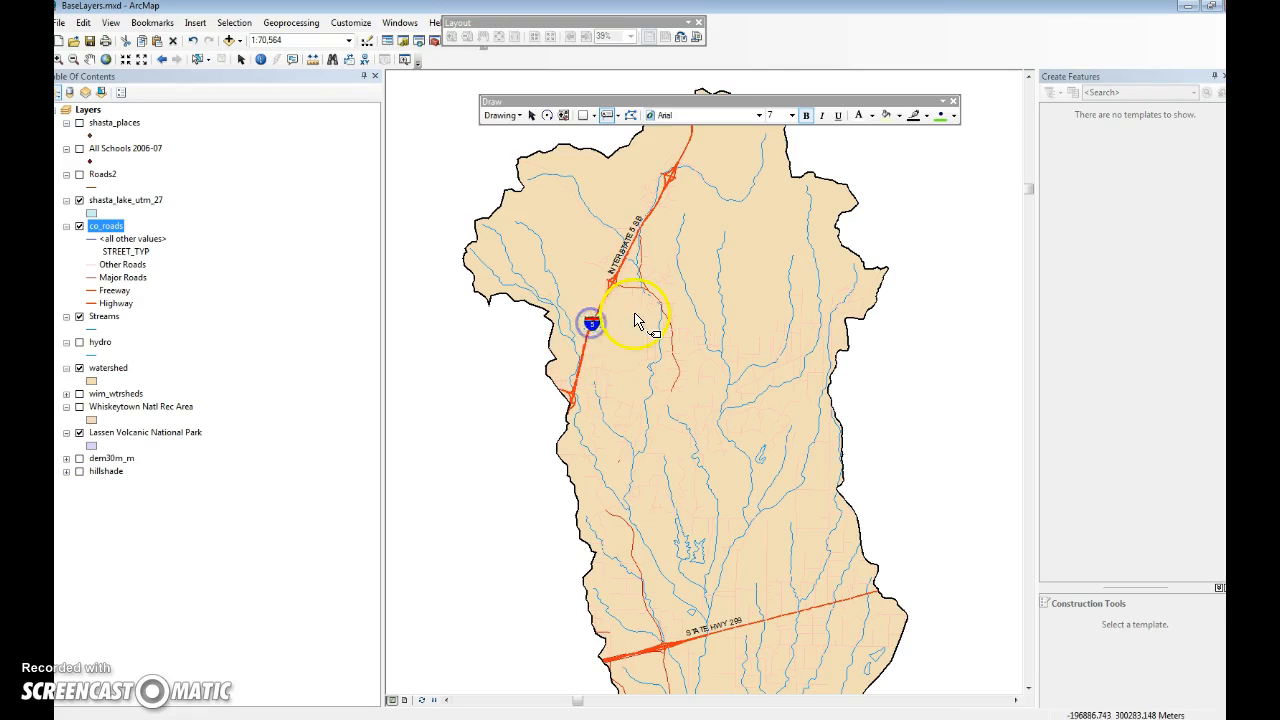
Step: Delete the INTERSTATE 5 SB text label beside the freeway
left_click(531, 116)
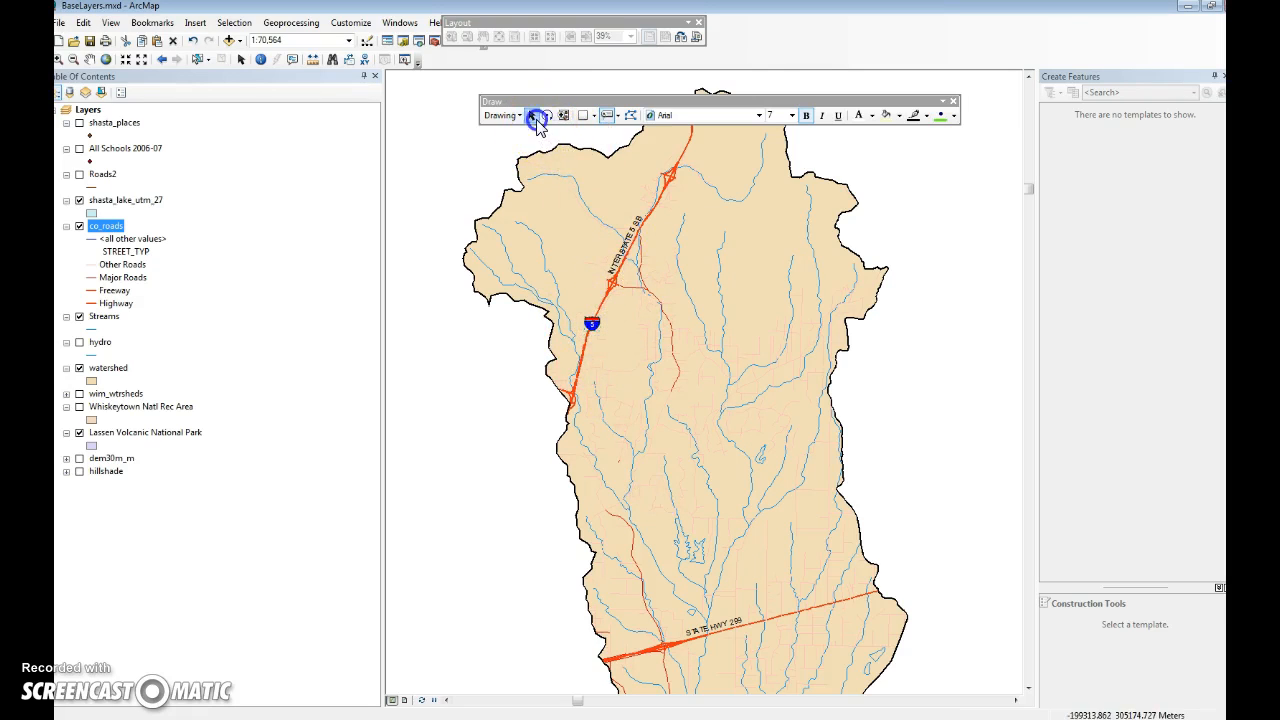
left_click(620, 263)
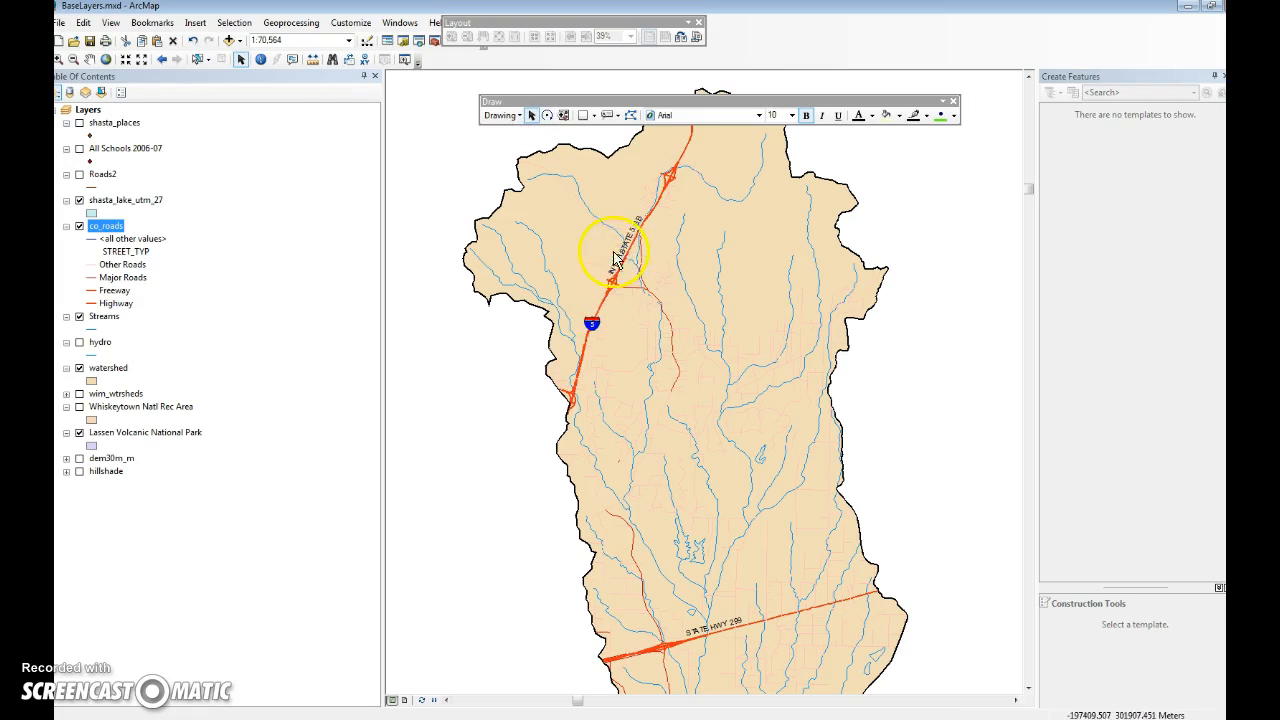
left_click(622, 247)
left_click(622, 247)
key("Delete")
left_click(874, 194)
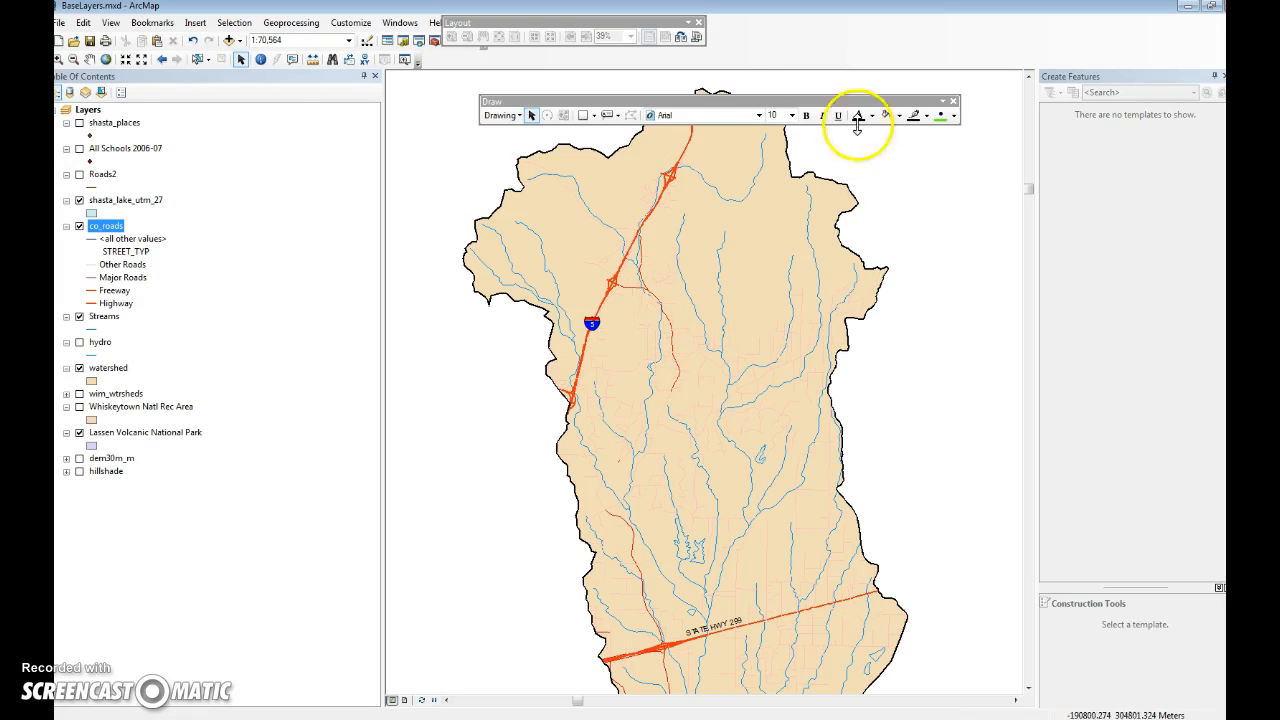
Step: Choose the County label style for the Label tool and try to label the major road east of the interstate 5 shield
left_click(606, 115)
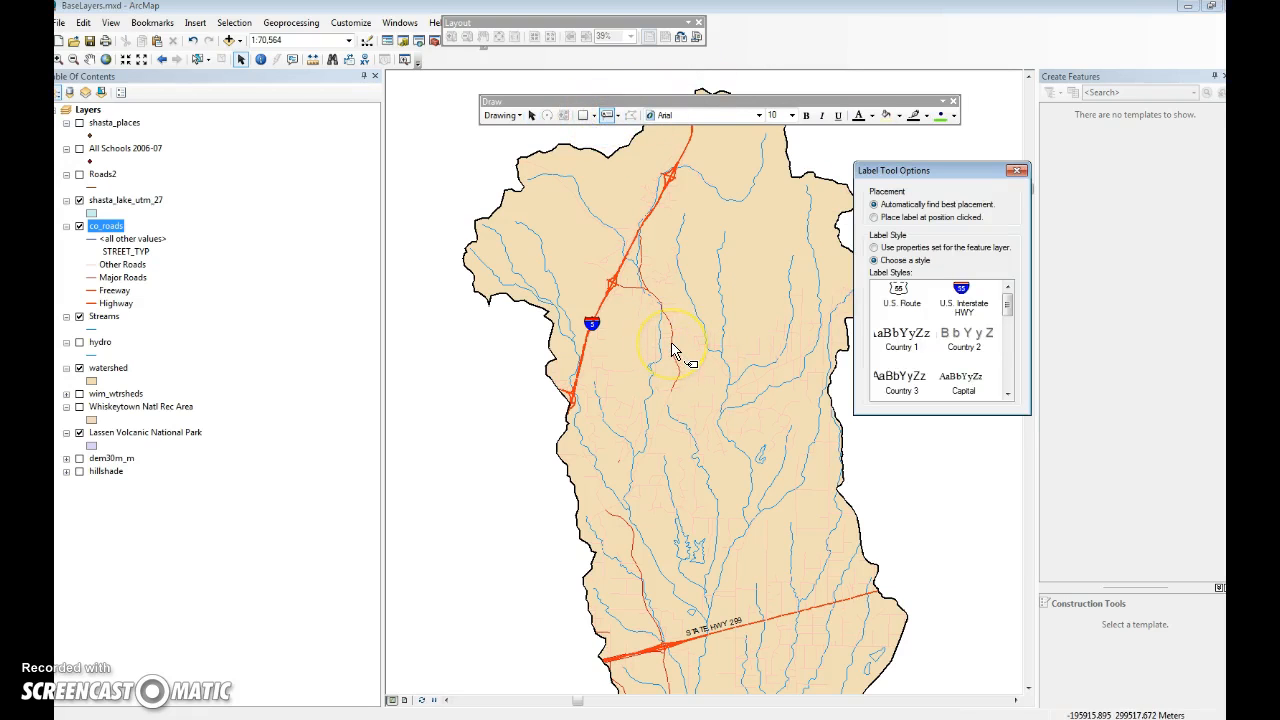
left_click(875, 248)
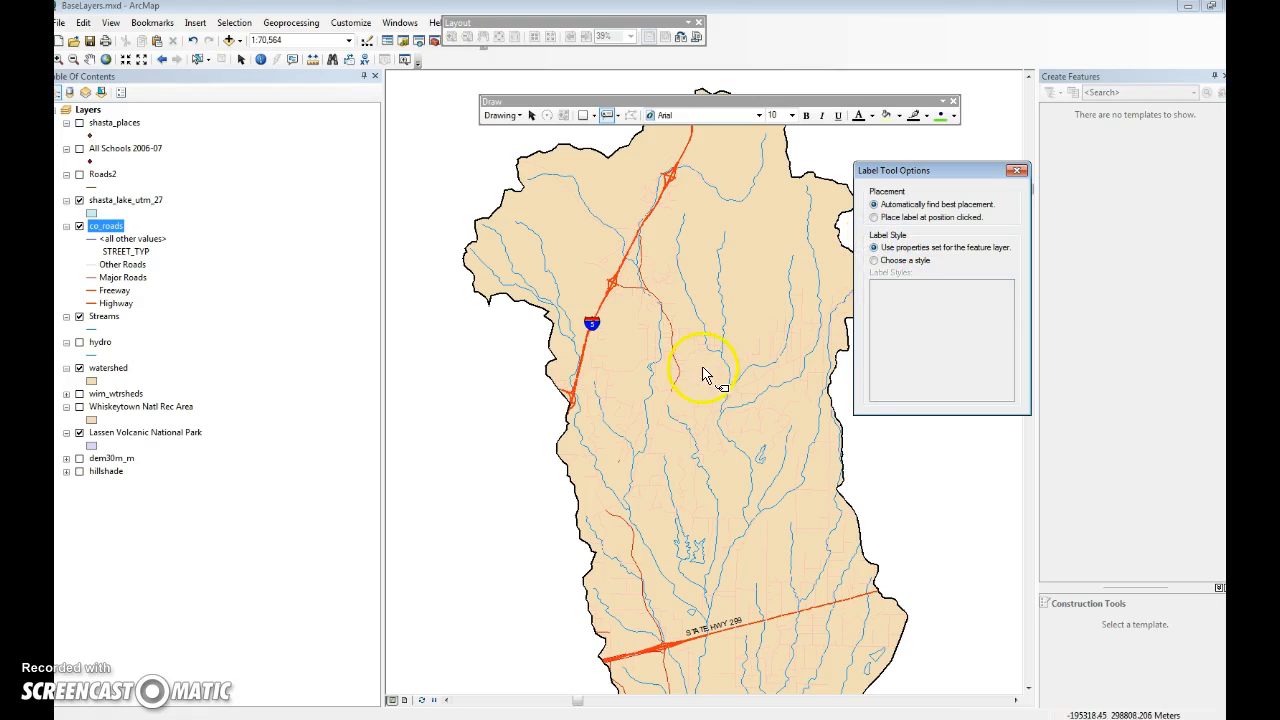
left_click(874, 260)
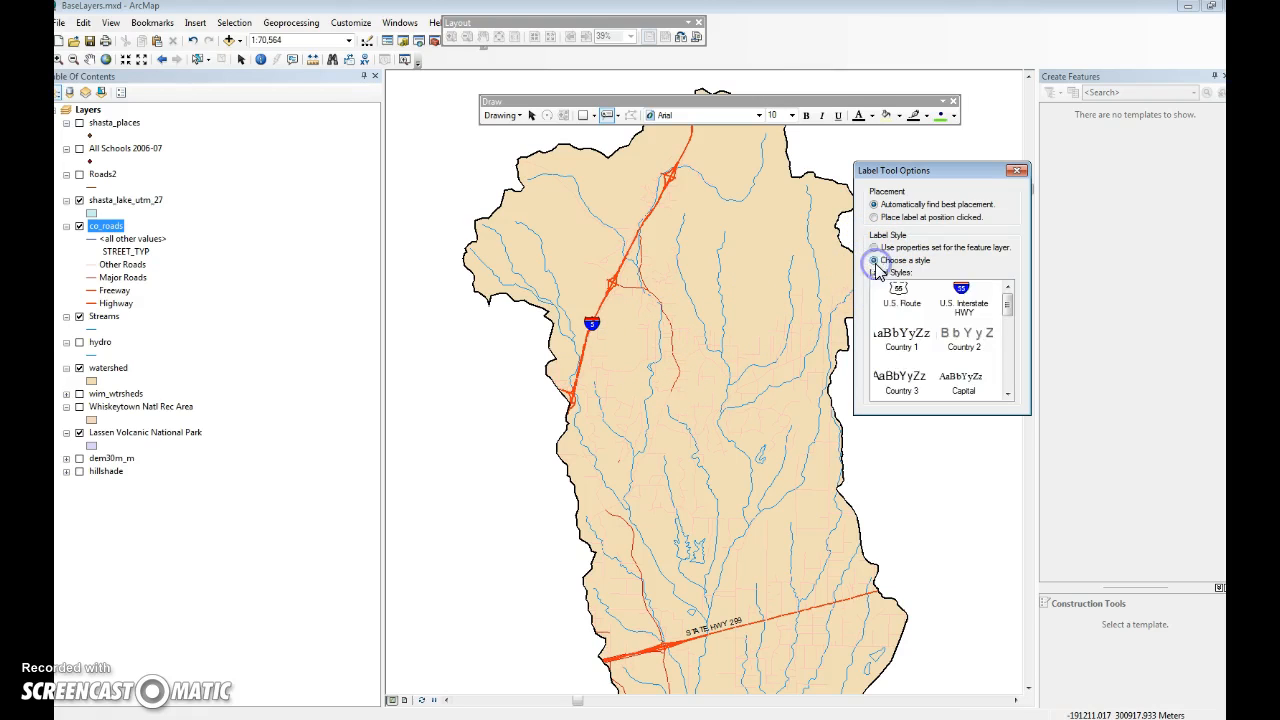
scroll(900, 365, "down", 1)
left_click(900, 360)
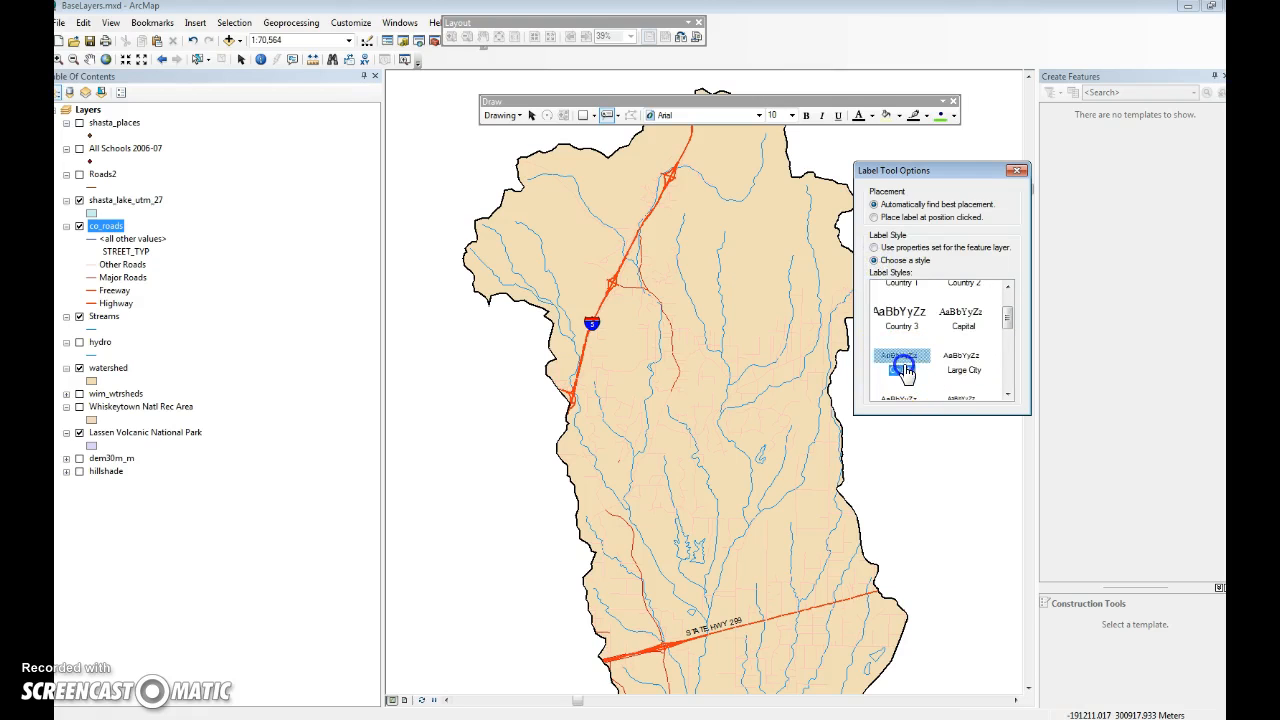
left_click(669, 327)
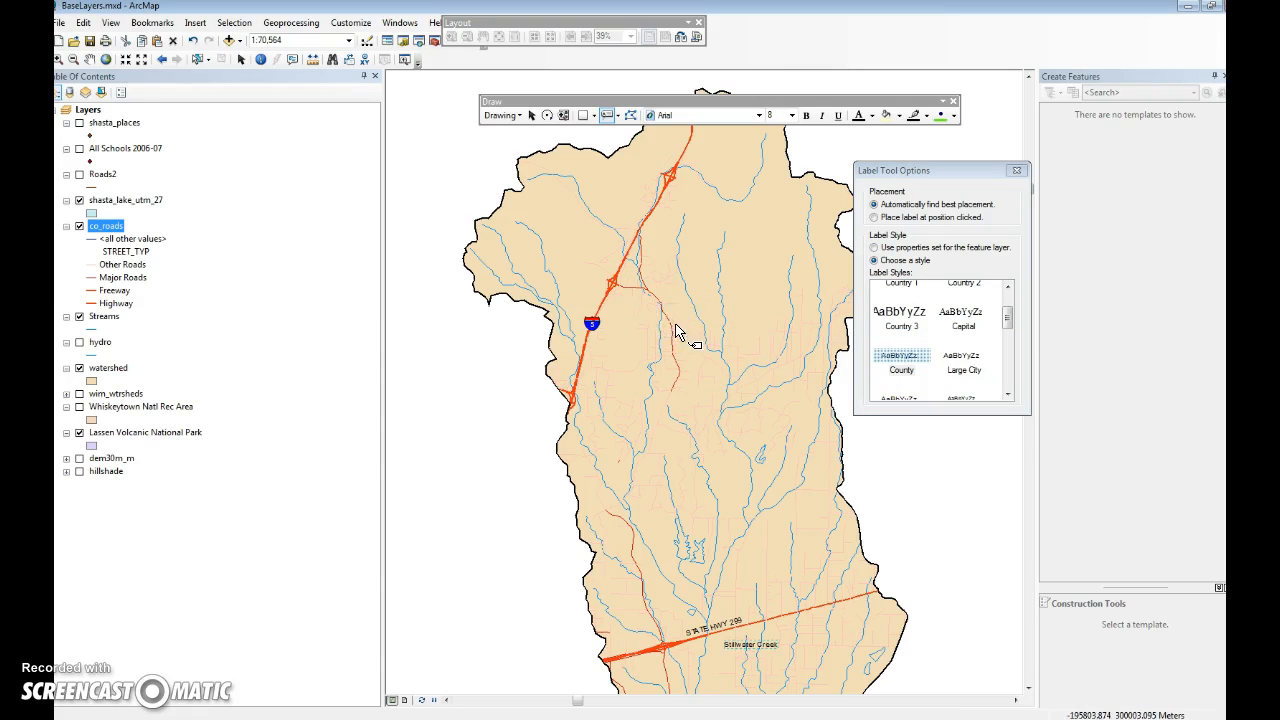
Step: Dismiss the label options and place a label directly on the major road just east of the stream
left_click(1016, 171)
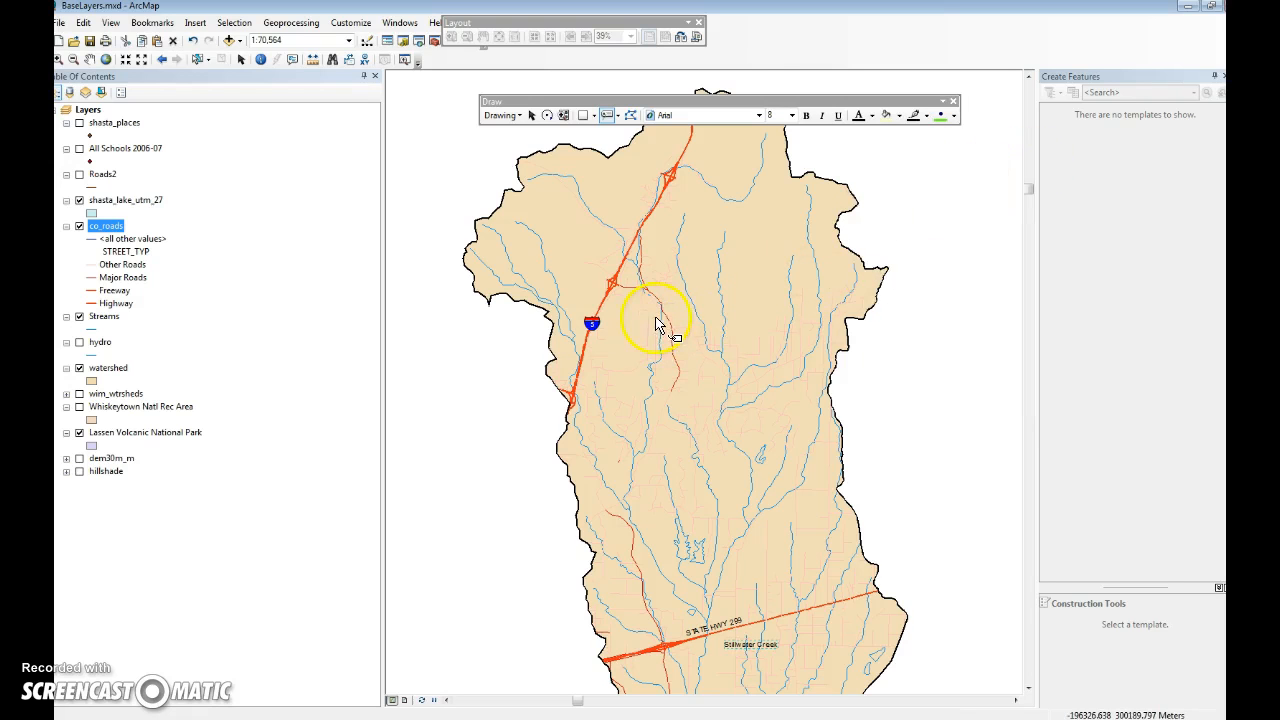
scroll(660, 335, "up", 2)
scroll(661, 342, "up", 3)
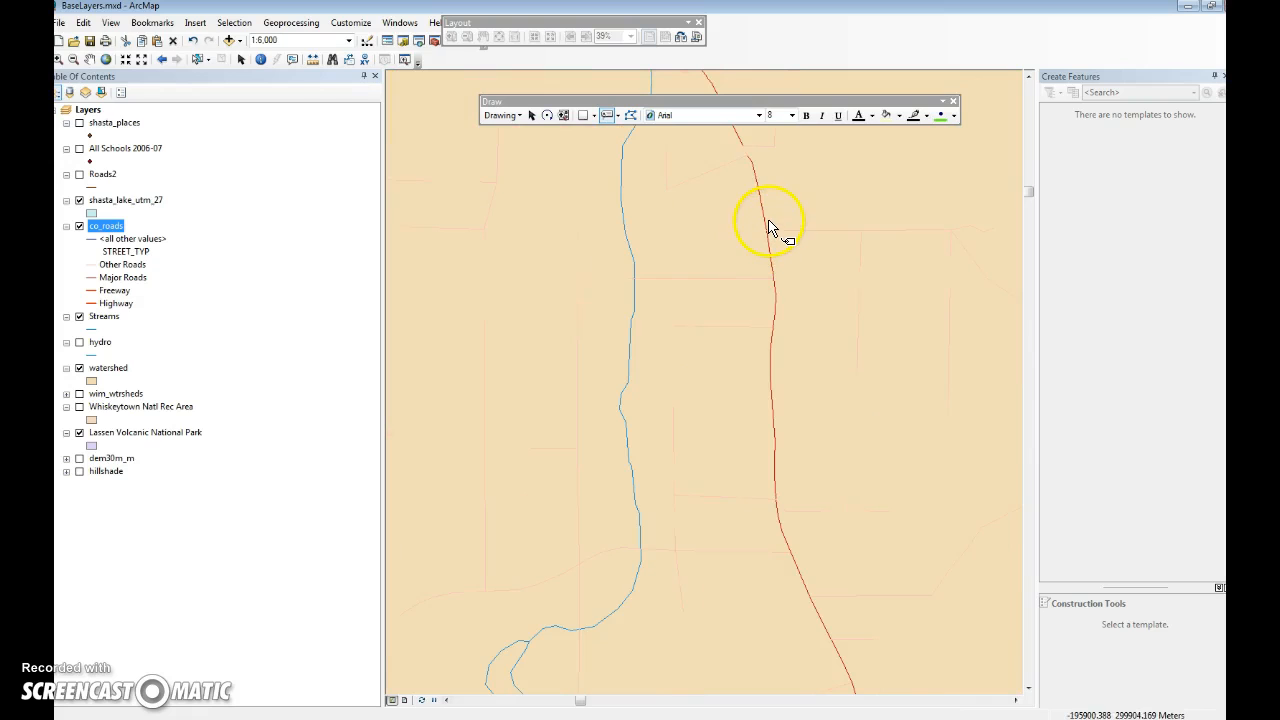
left_click(765, 219)
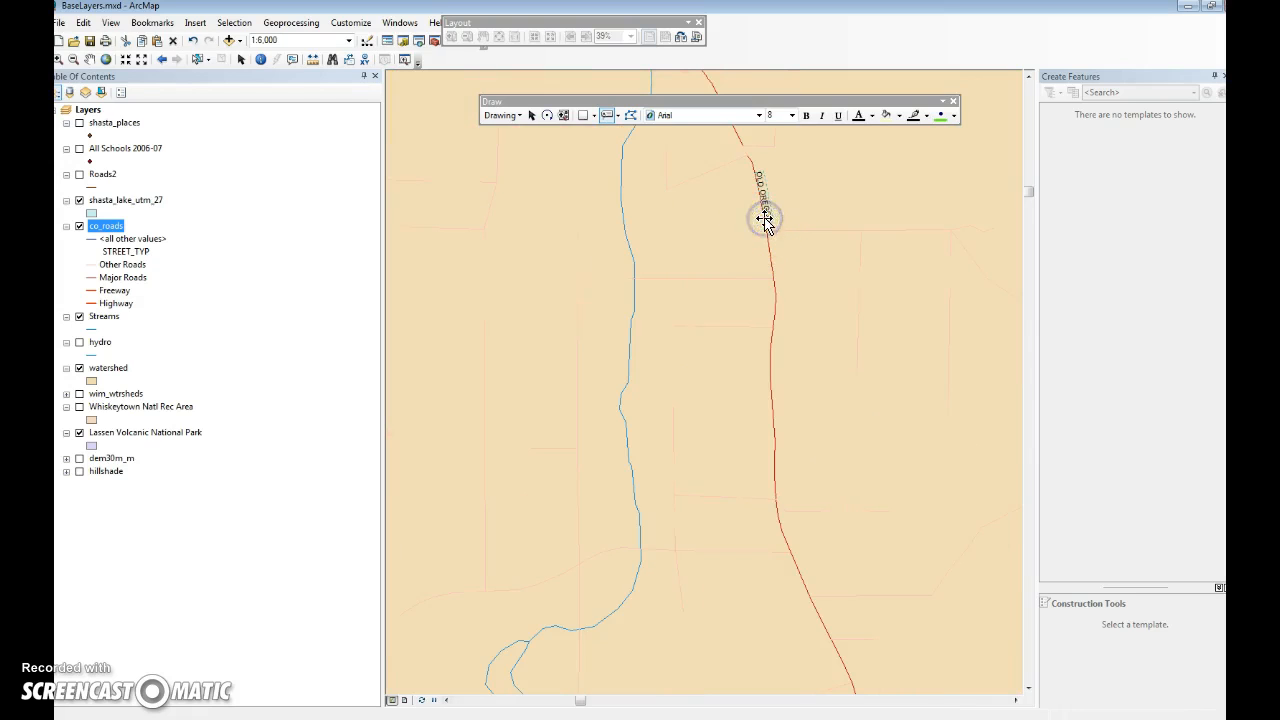